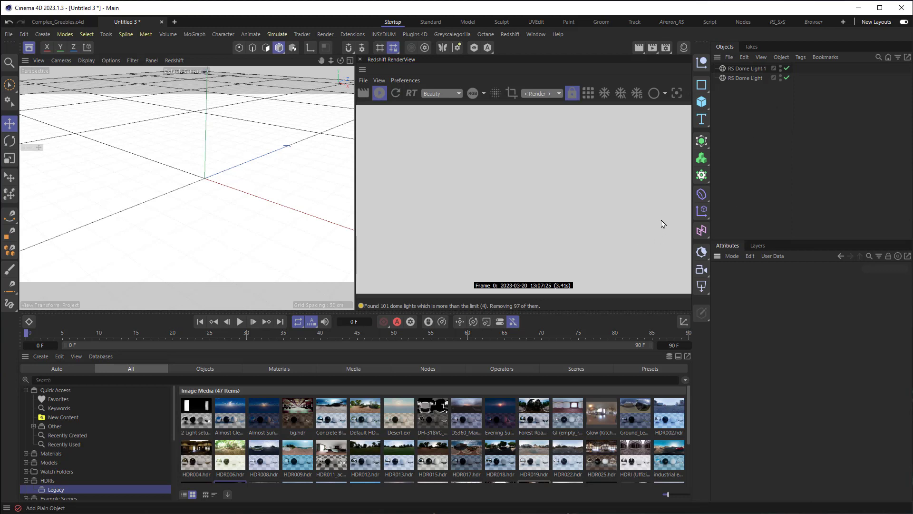
Step: Add a cube to the scene and display the viewport in Gouraud Shading (Lines)
click(701, 102)
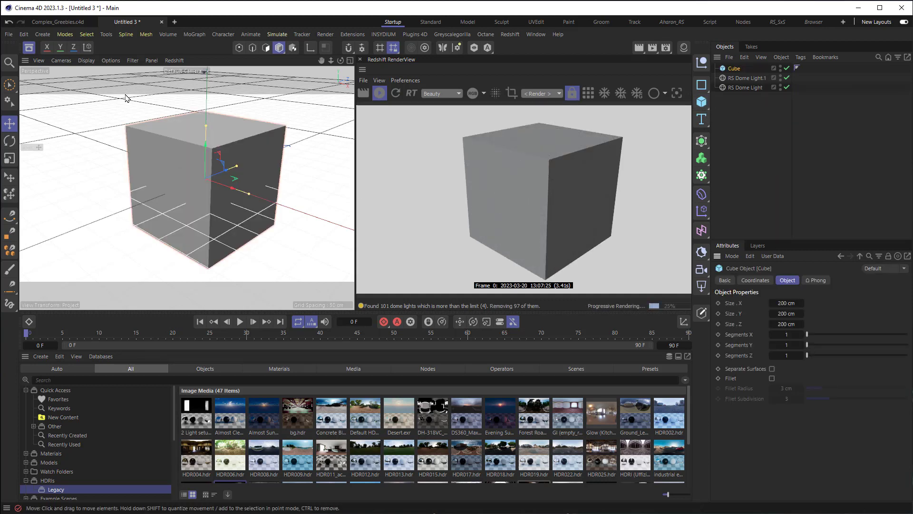
click(86, 60)
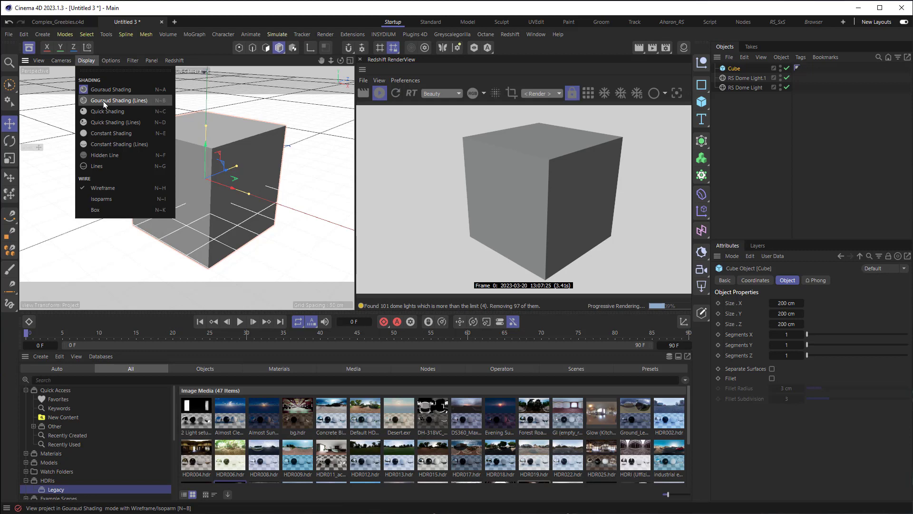
click(143, 100)
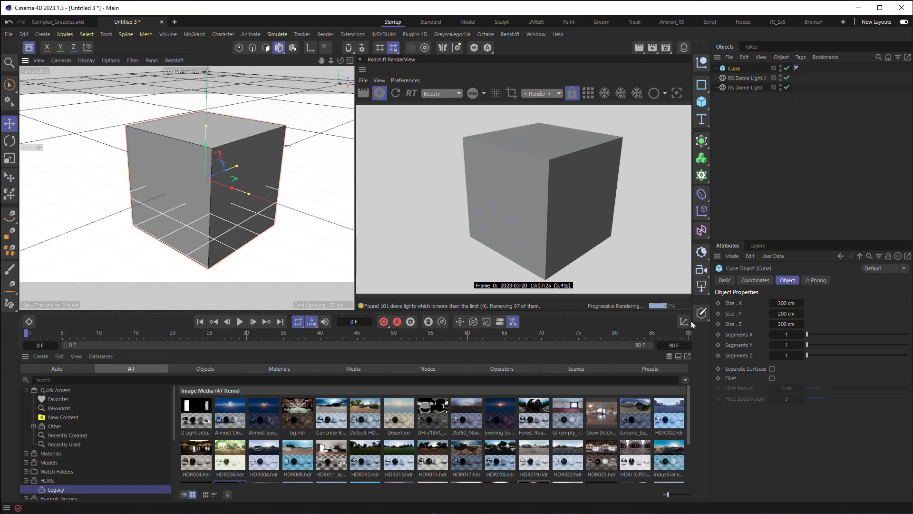
Step: Set the cube's X, Y and Z segments to 10 each
click(781, 333)
text(10)
key(Tab)
text(10)
key(Tab)
text(10)
key(Return)
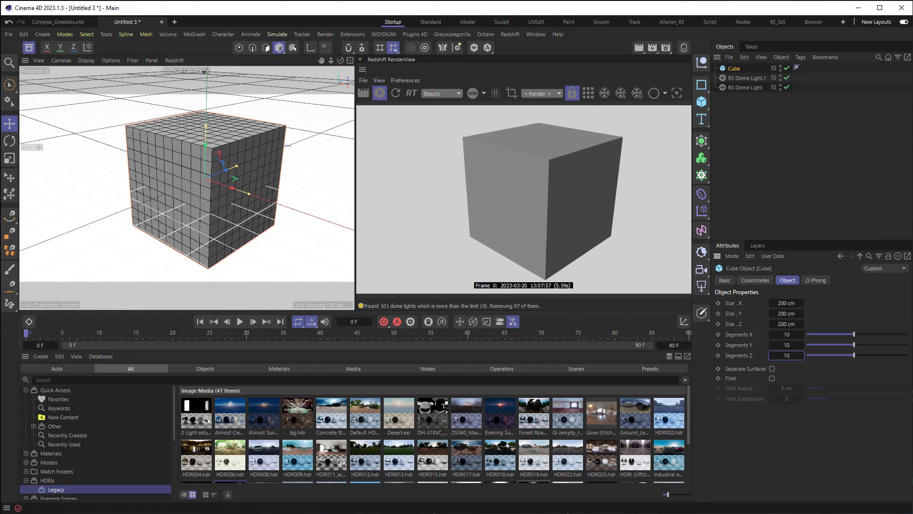
Step: Import greebles vol 1.fbx from the Complex_Greebles Models folder into the scene, keeping the offered FBX import settings
key(alt+Tab)
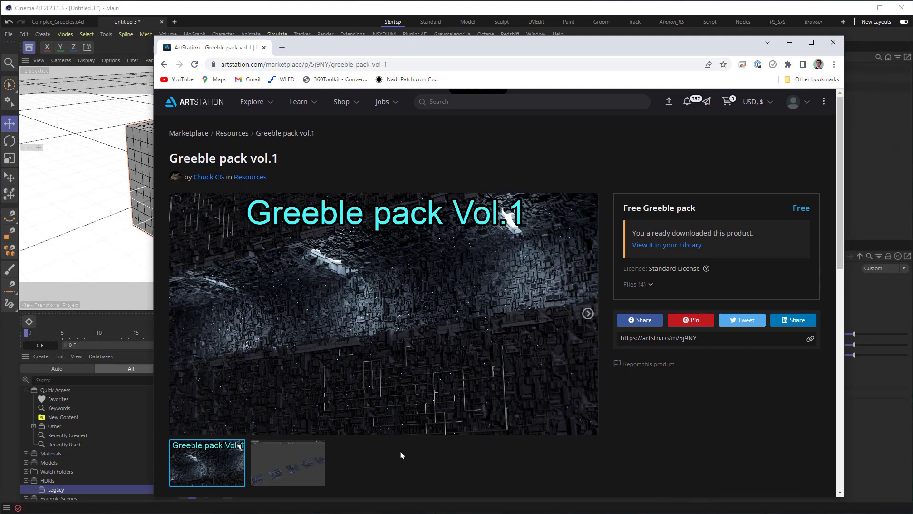
key(super+Down)
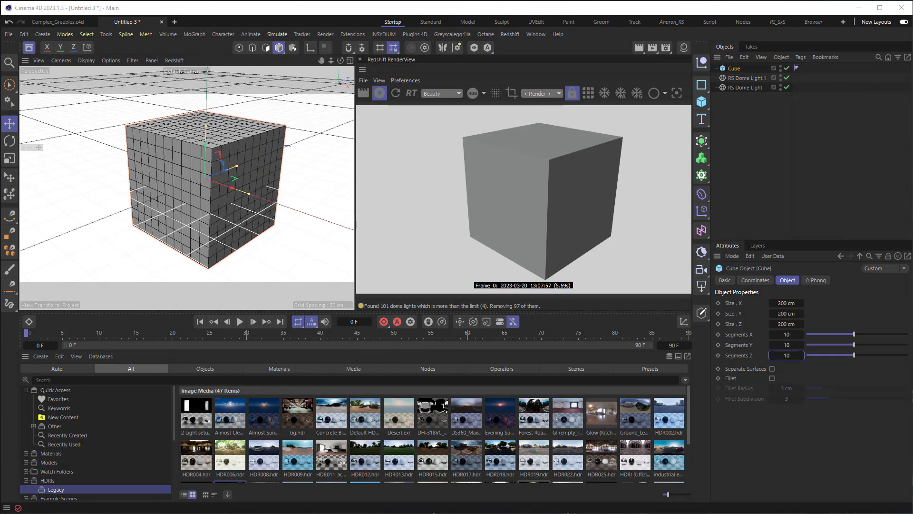
key(alt+Tab)
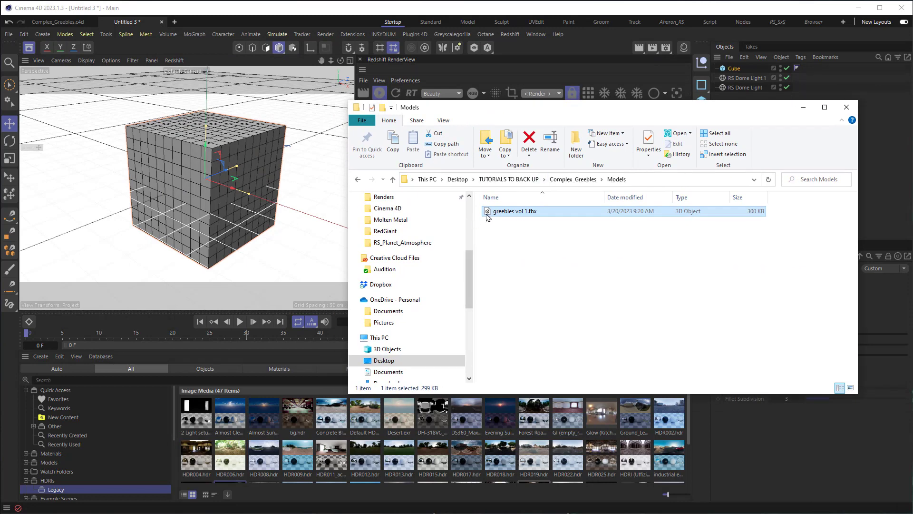
drag(486, 214, 254, 226)
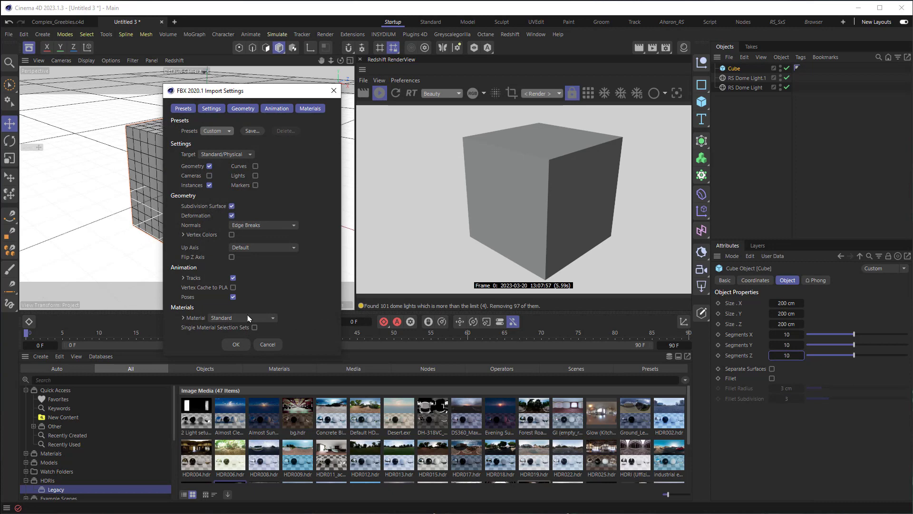
click(237, 343)
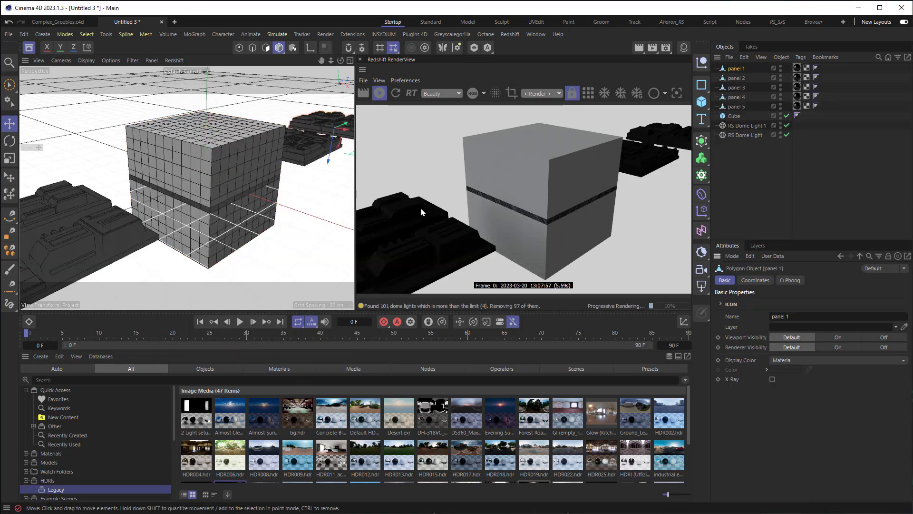
Step: Disable the cube temporarily to examine the imported greeble panels, and re-enable it
click(787, 115)
scroll(159, 197, down, 10)
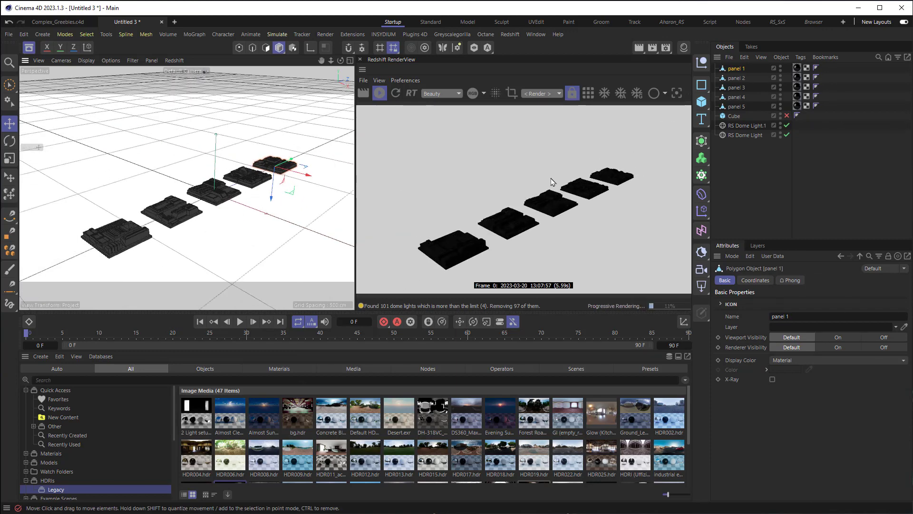
click(787, 116)
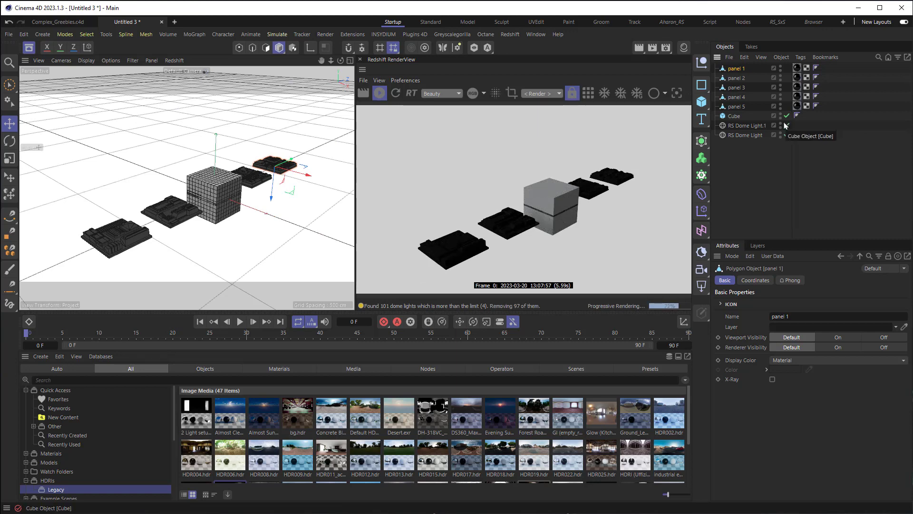
Step: Add a MoGraph Cloner and make panel 1 through panel 5 its children
click(701, 175)
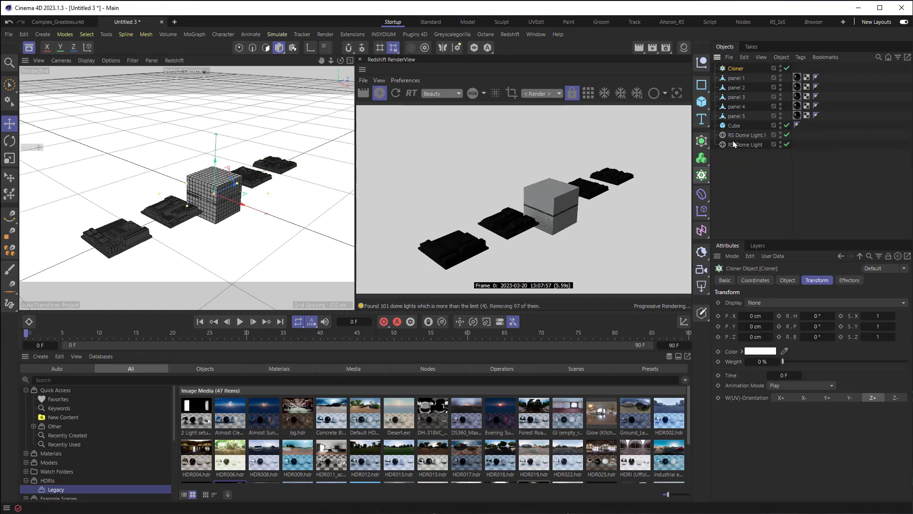
click(736, 78)
shift+click(736, 116)
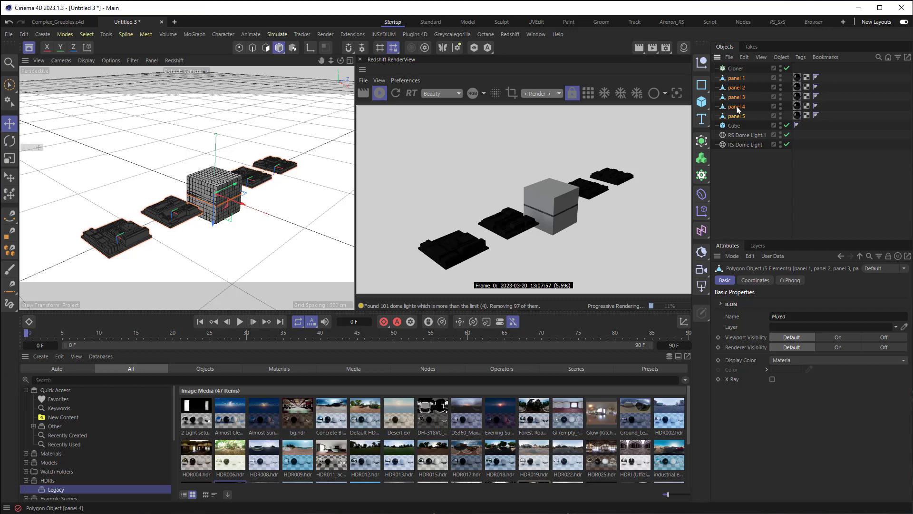
drag(739, 110, 735, 68)
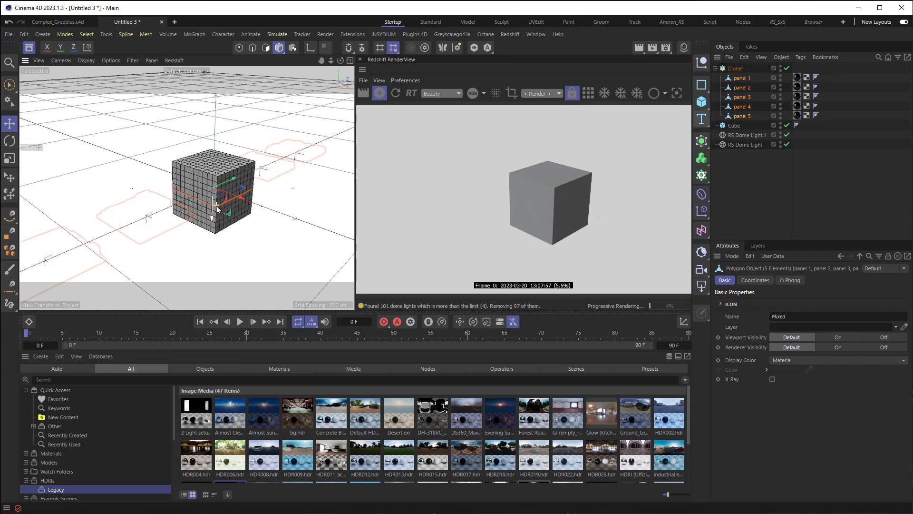
Step: Examine the transform coordinates and scale of panel 1
scroll(216, 206, up, 5)
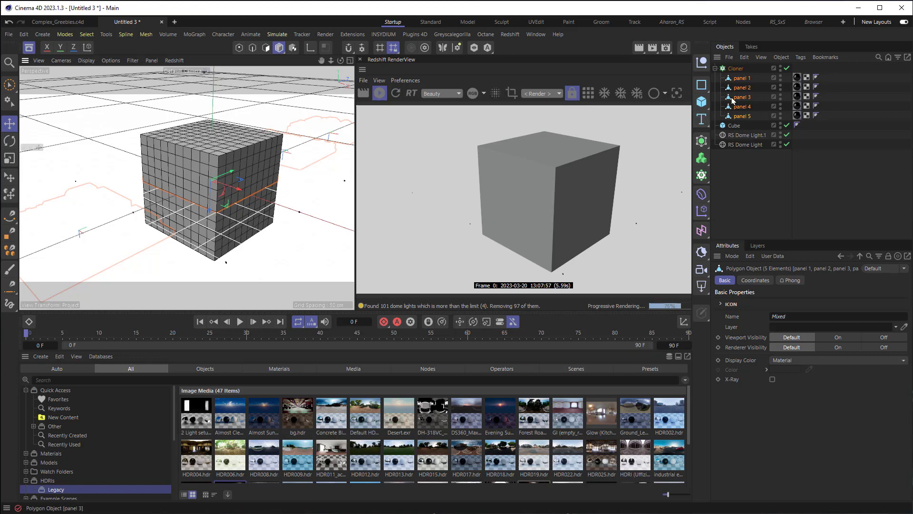
click(741, 80)
click(755, 281)
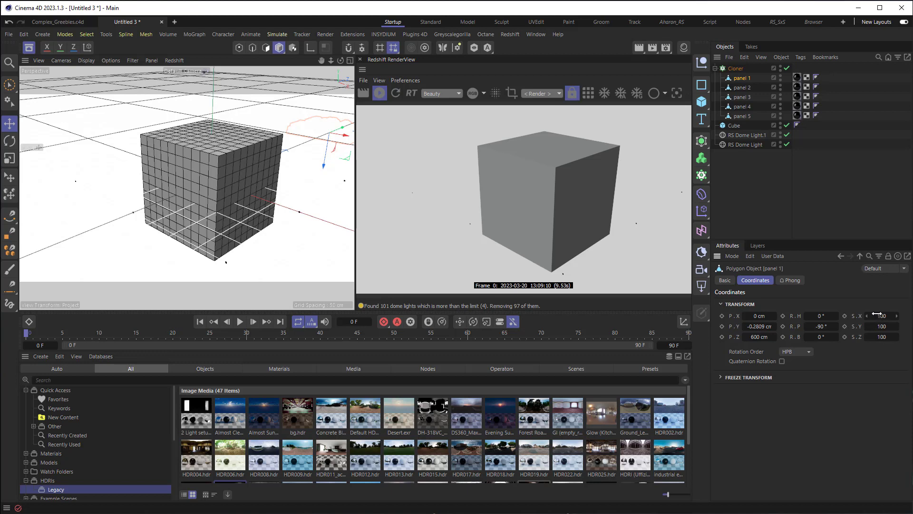
Step: Set the Cloner's mode to Object and assign the Cube as the object to clone onto
click(728, 70)
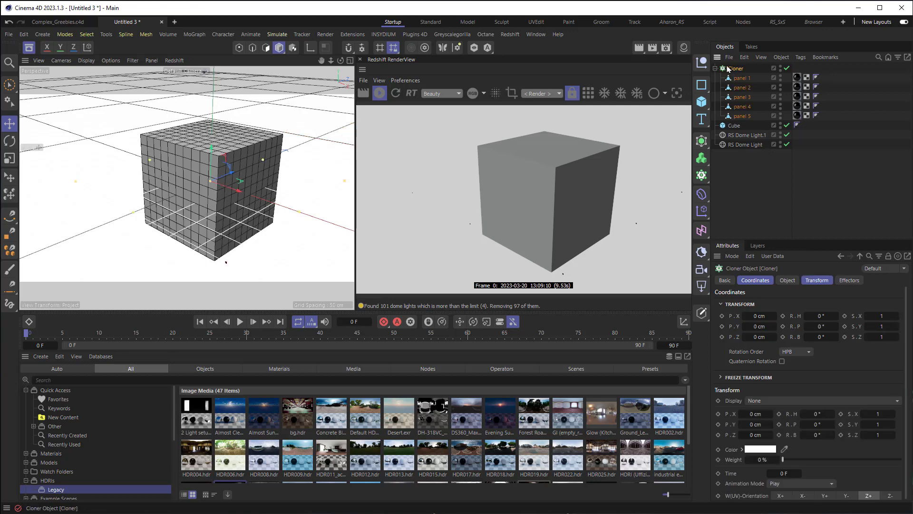
click(793, 281)
click(781, 307)
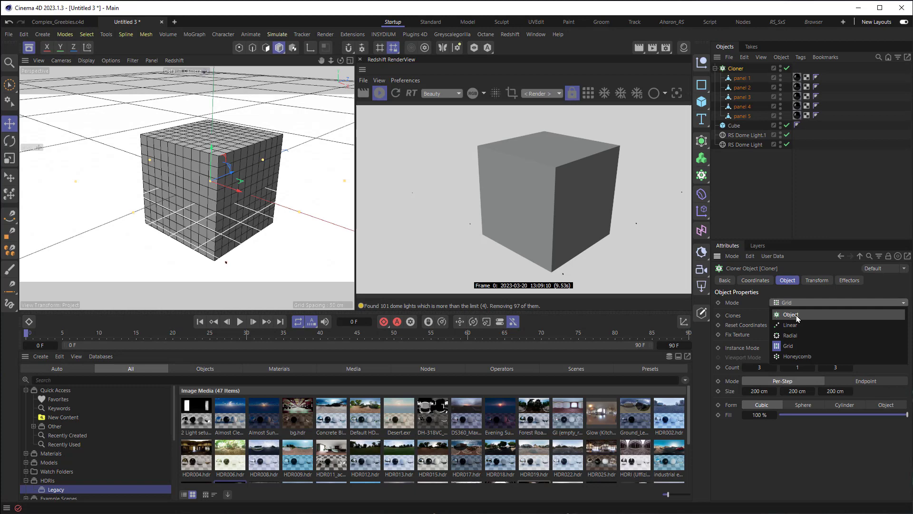
click(795, 312)
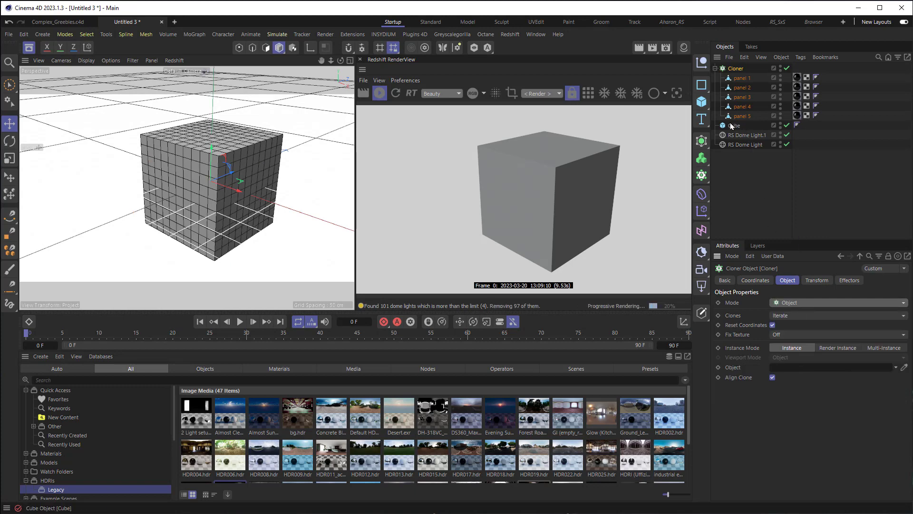
drag(733, 127, 797, 370)
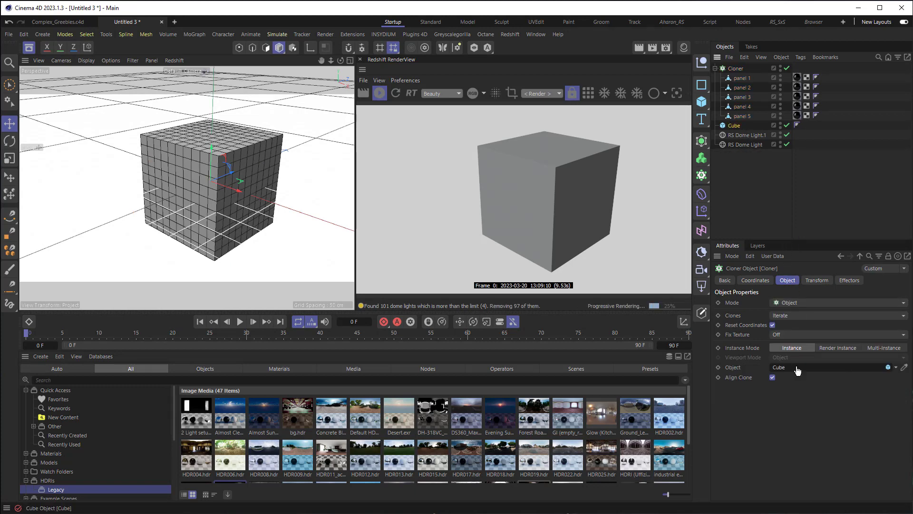
Step: Set the Cloner's transform scale to 10 in X, Y and Z to enlarge the panel clones
scroll(193, 217, up, 3)
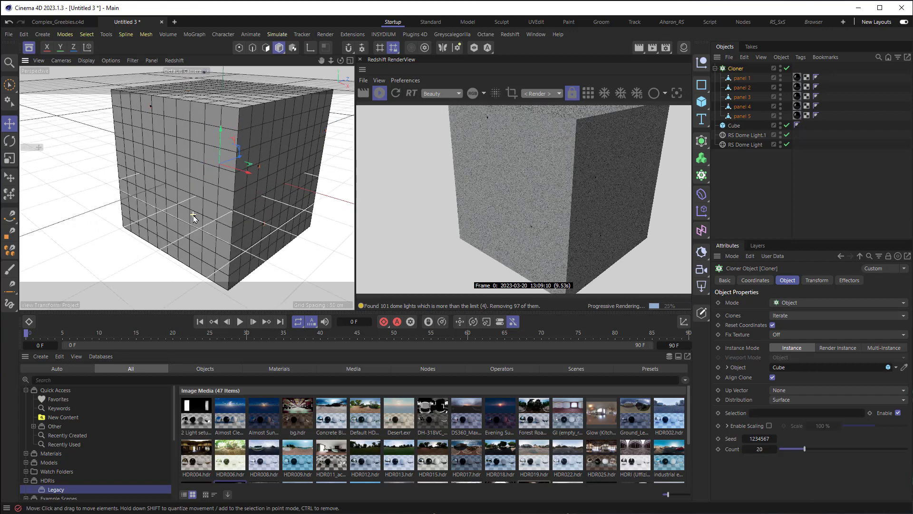
scroll(194, 218, up, 2)
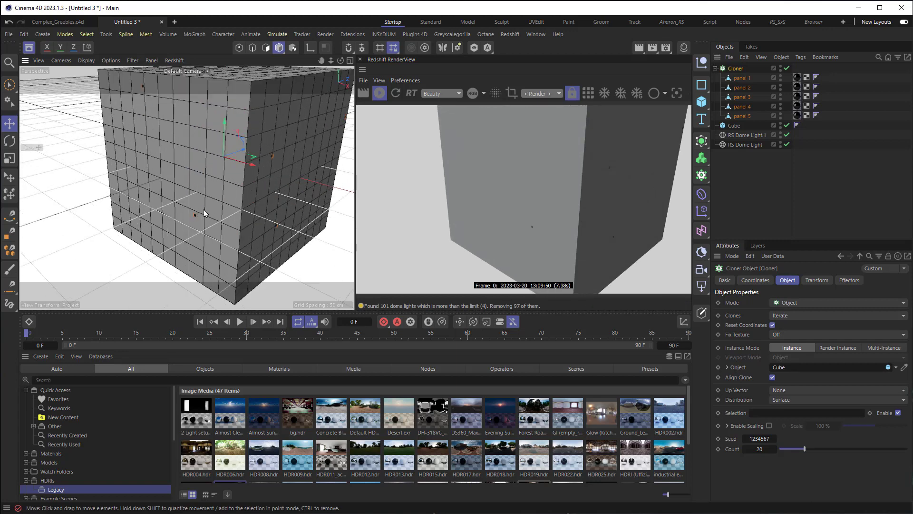
scroll(204, 213, down, 4)
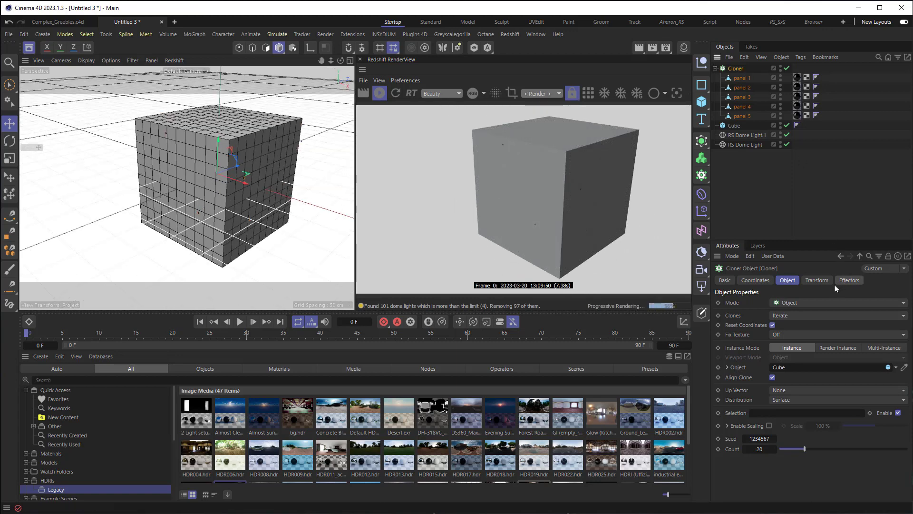
click(821, 281)
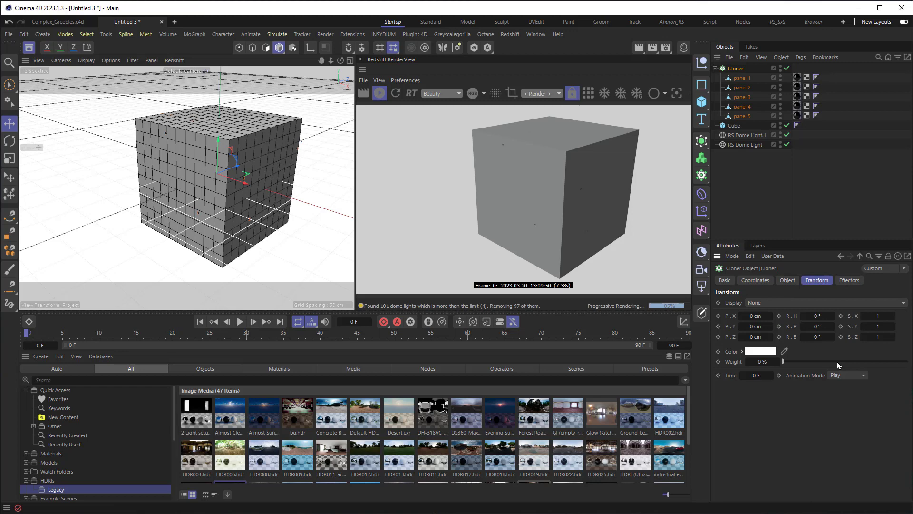
click(878, 316)
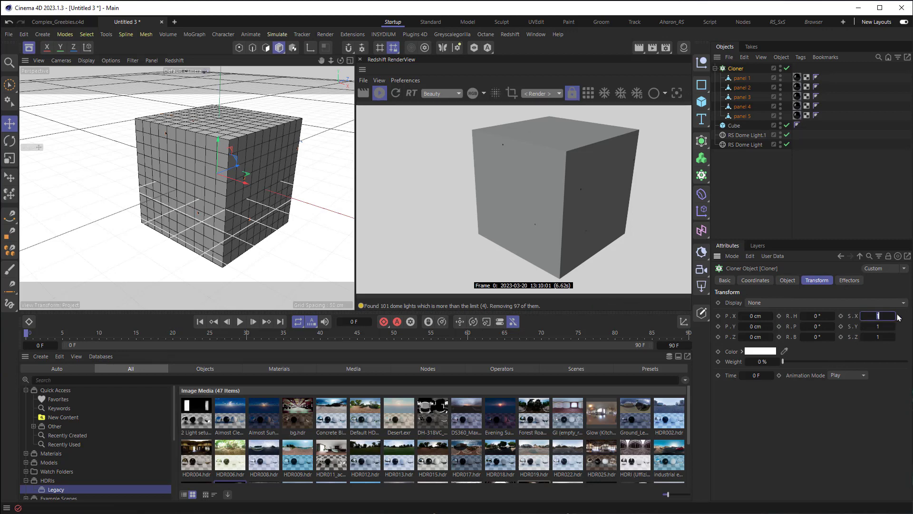
text(10)
key(Tab)
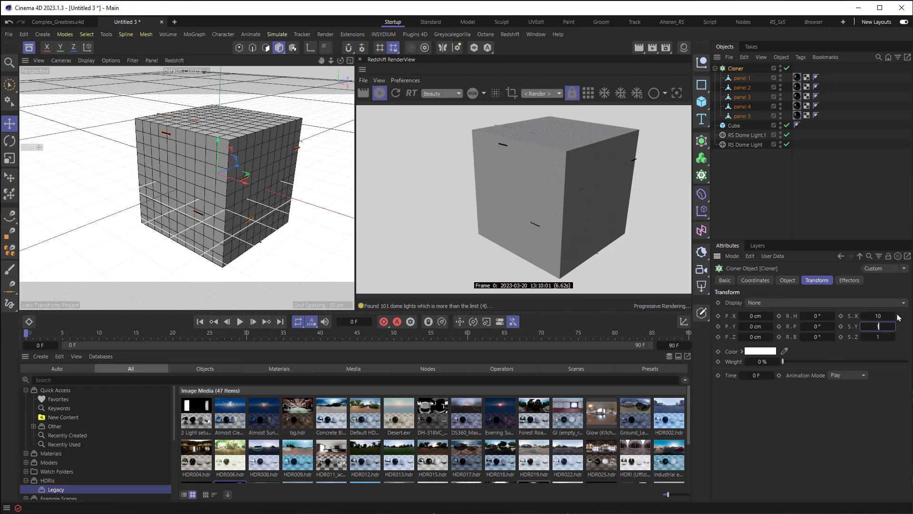
text(10)
key(Tab)
text(10)
key(Tab)
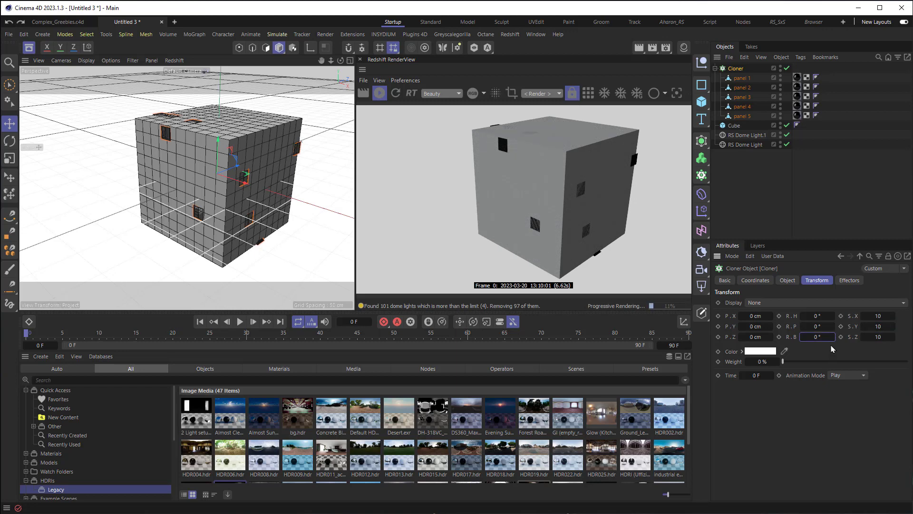
Step: Set the Cloner's transform pitch rotation to 180° so the panels face outward from the cube
drag(816, 328, 817, 326)
click(817, 326)
text(180)
key(Return)
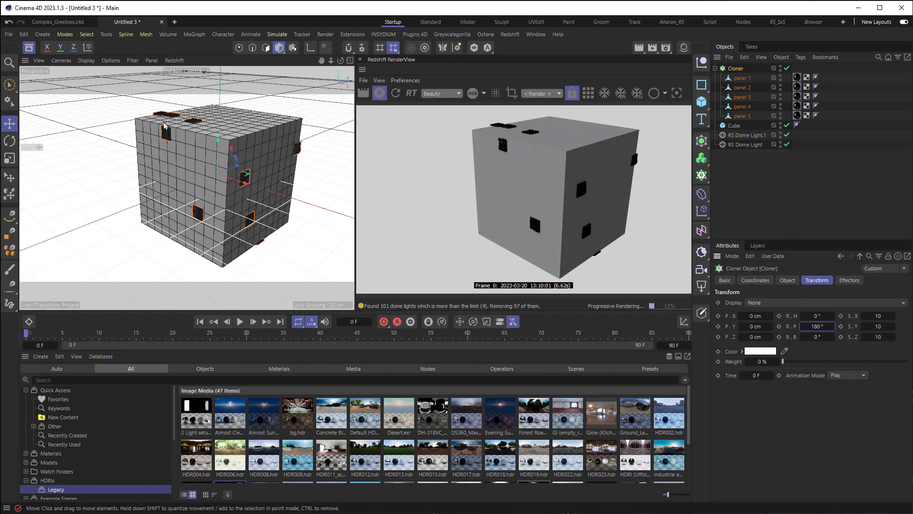
Step: Inspect how the panels sit on the cube and set the Cloner's transform Z position to 0.5 cm
scroll(167, 128, up, 6)
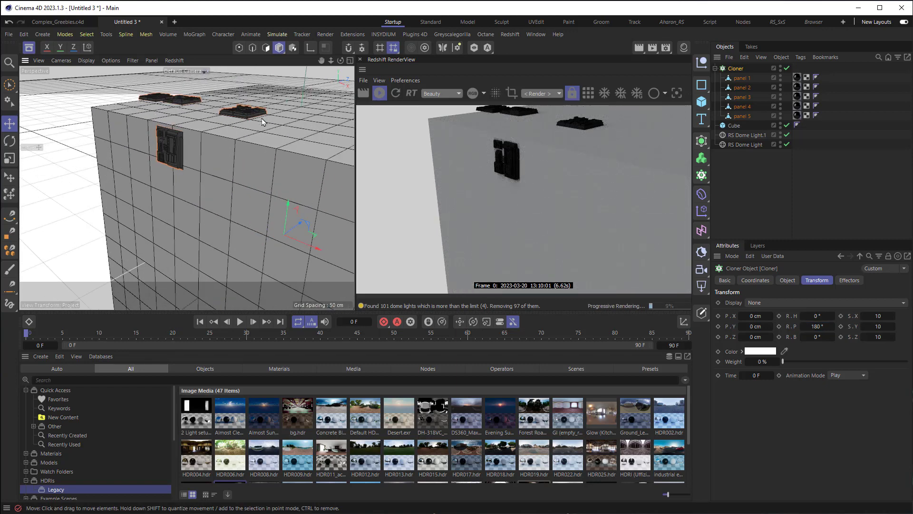
scroll(159, 143, up, 5)
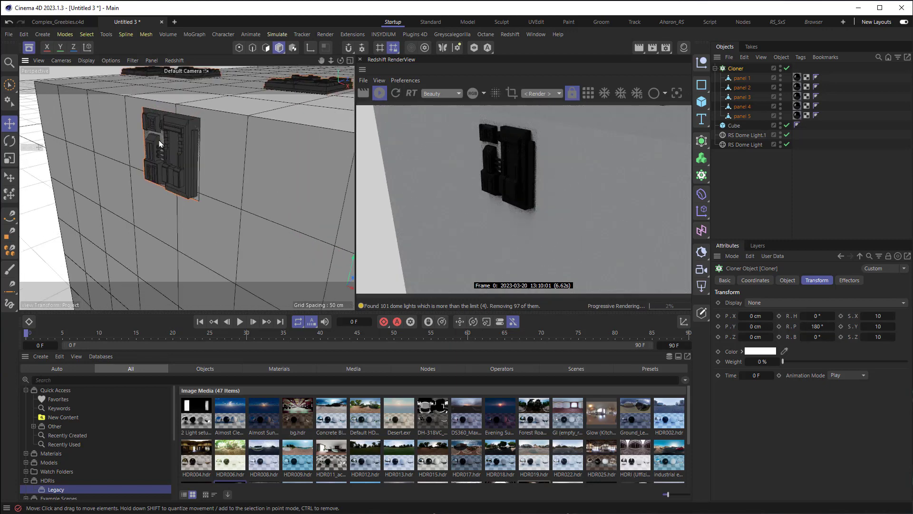
scroll(196, 183, down, 4)
scroll(194, 190, down, 3)
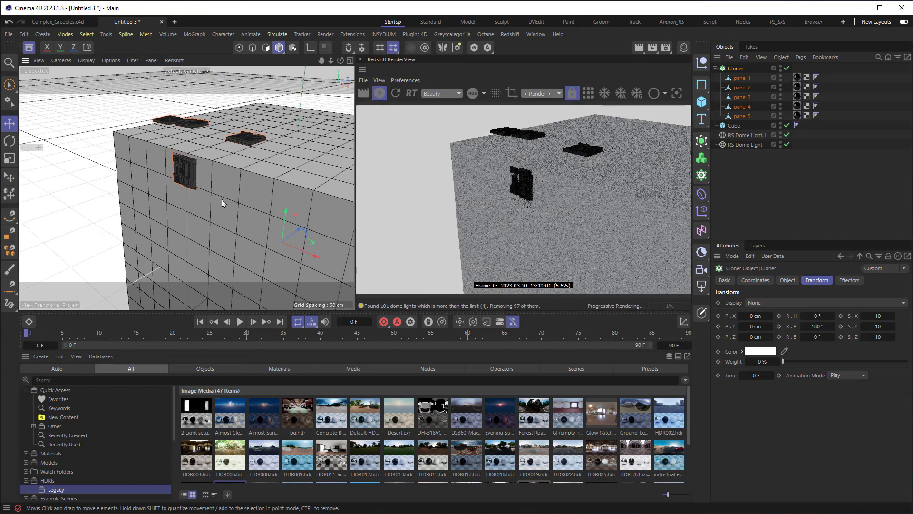
click(770, 336)
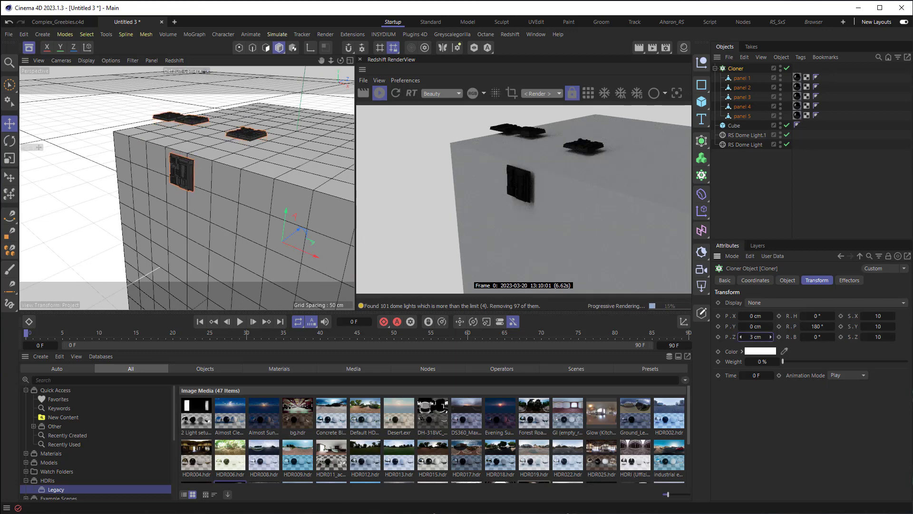
key(ctrl+z)
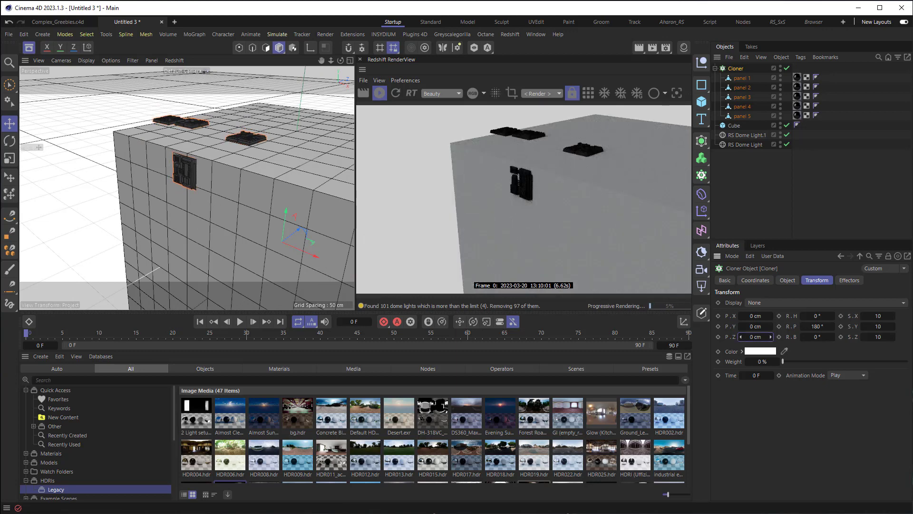
double_click(757, 337)
text(0.5)
key(Return)
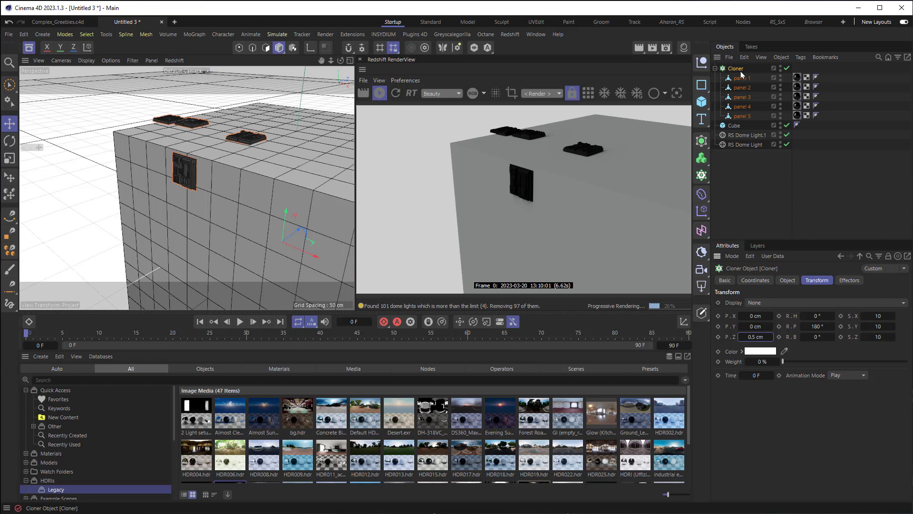
Step: Set the Cloner's distribution on the cube to Polygon Center
click(789, 280)
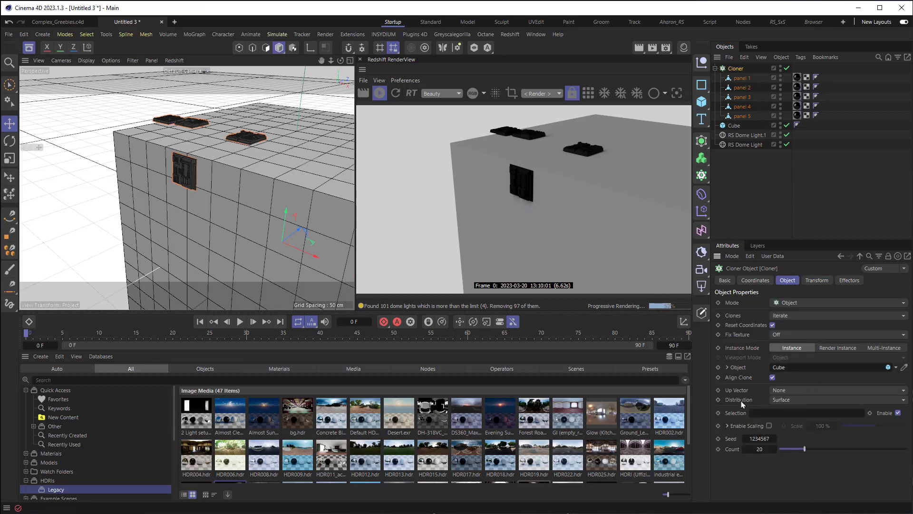
click(788, 401)
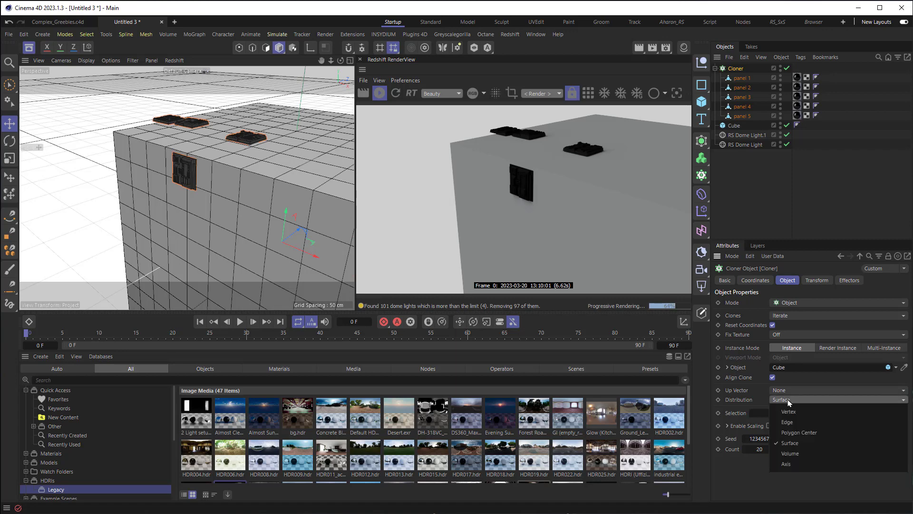
click(799, 433)
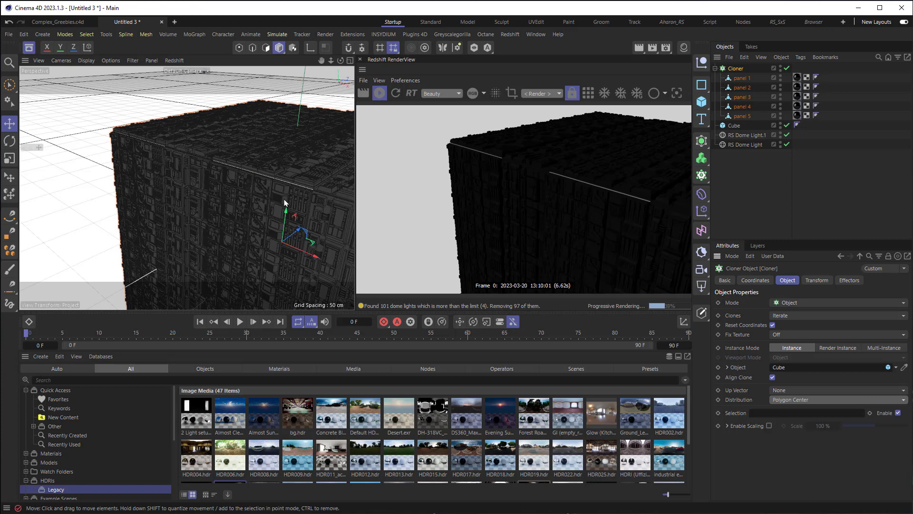
Step: Delete the material tags from all five panel objects under the Cloner
click(797, 77)
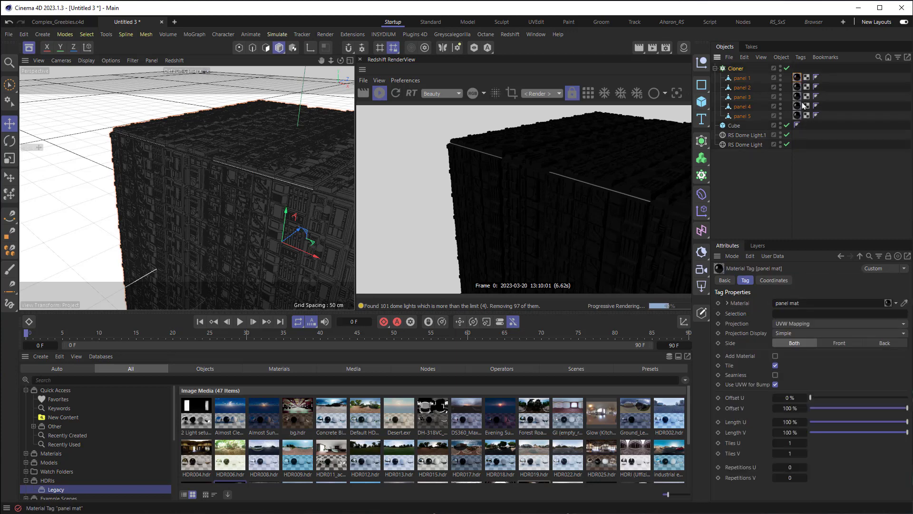
shift+click(797, 115)
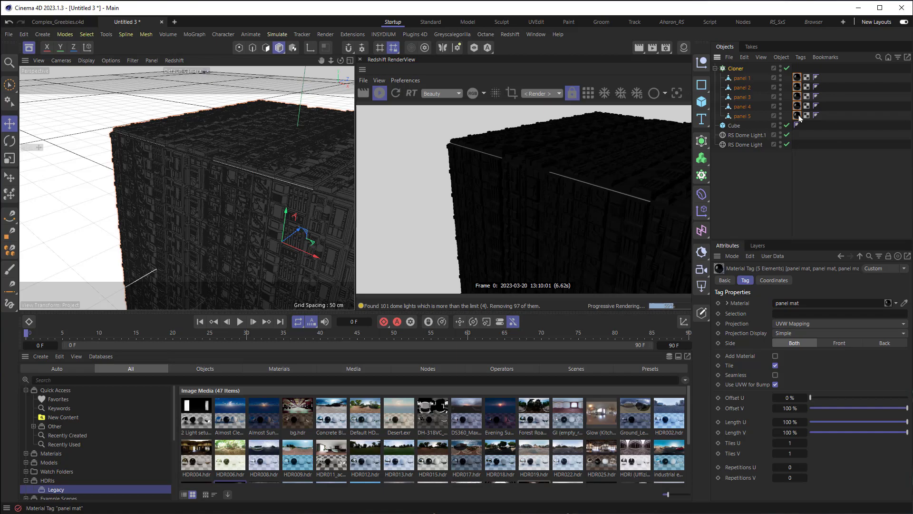
key(Delete)
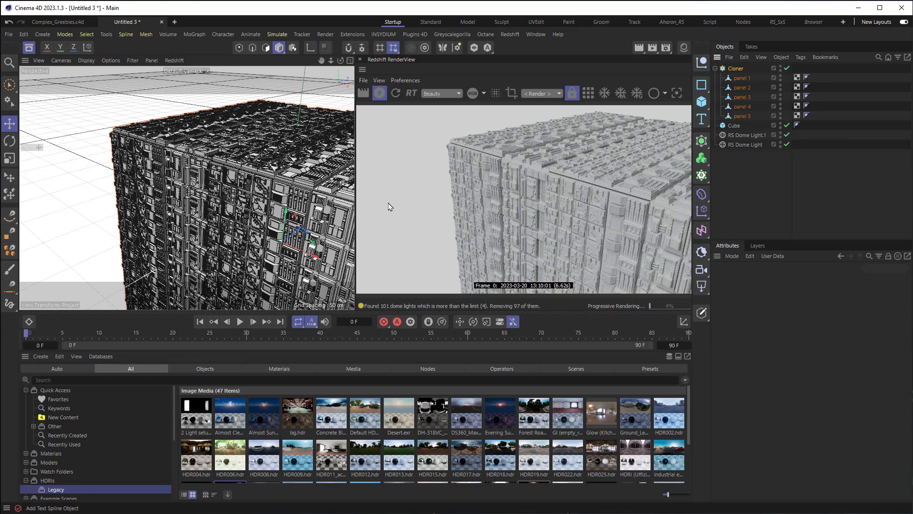
alt+drag(265, 211, 184, 172)
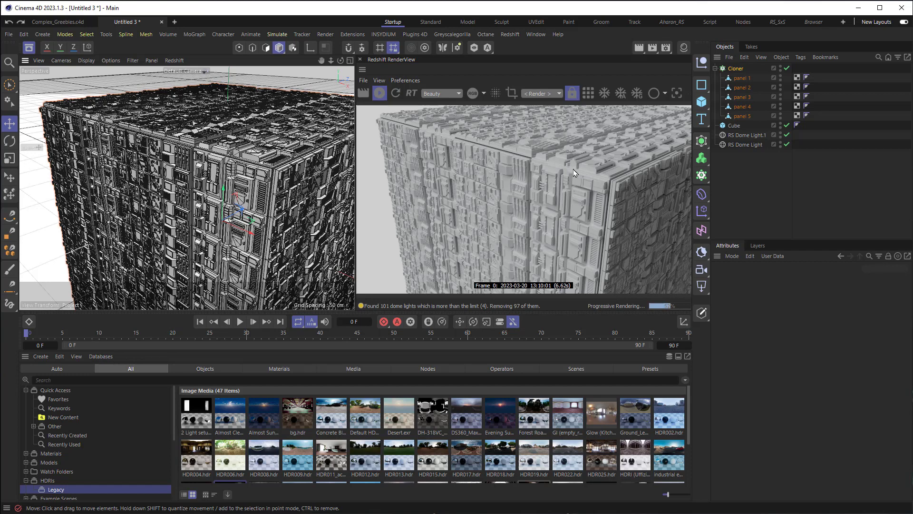
Step: Set the Cloner's clone order to Random and check the panel variation across the cube's faces
click(736, 69)
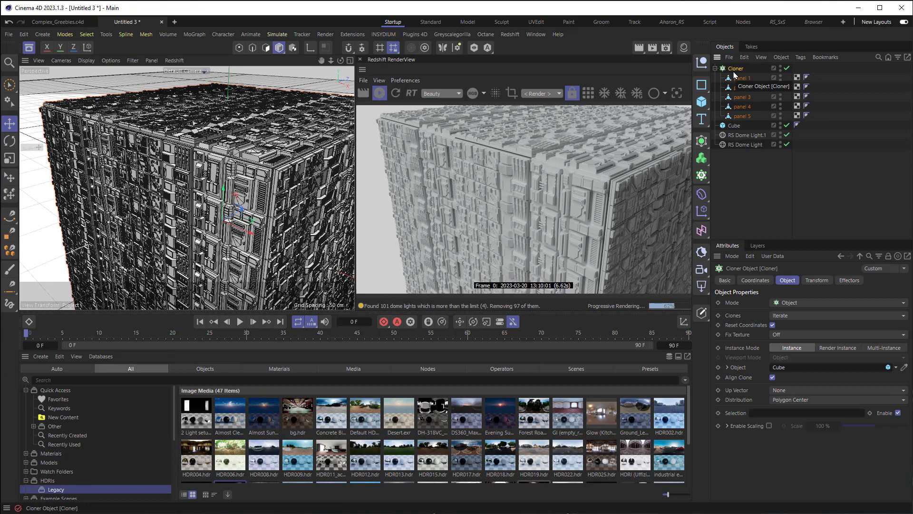
click(782, 316)
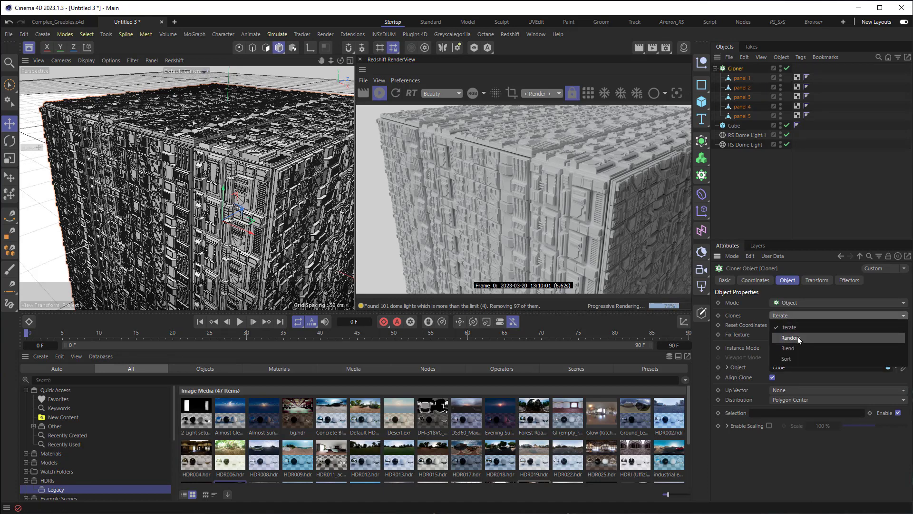
click(790, 337)
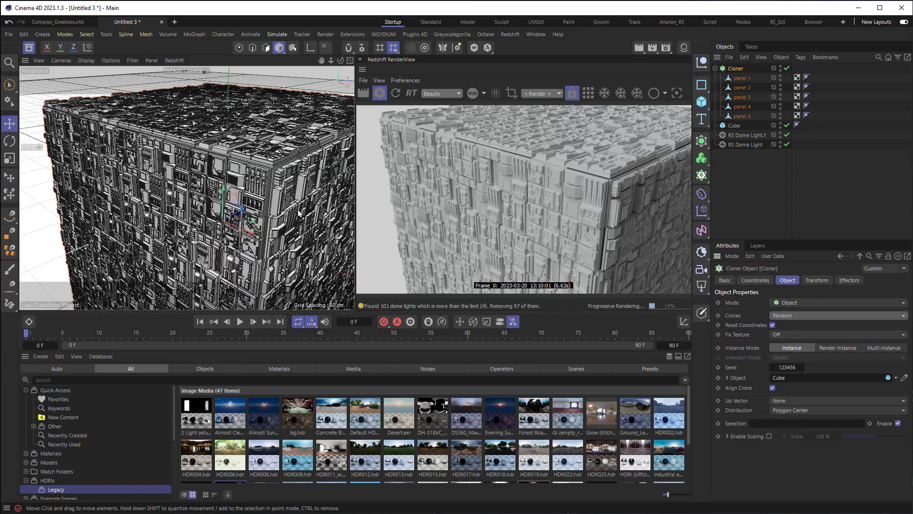
alt+drag(296, 217, 318, 201)
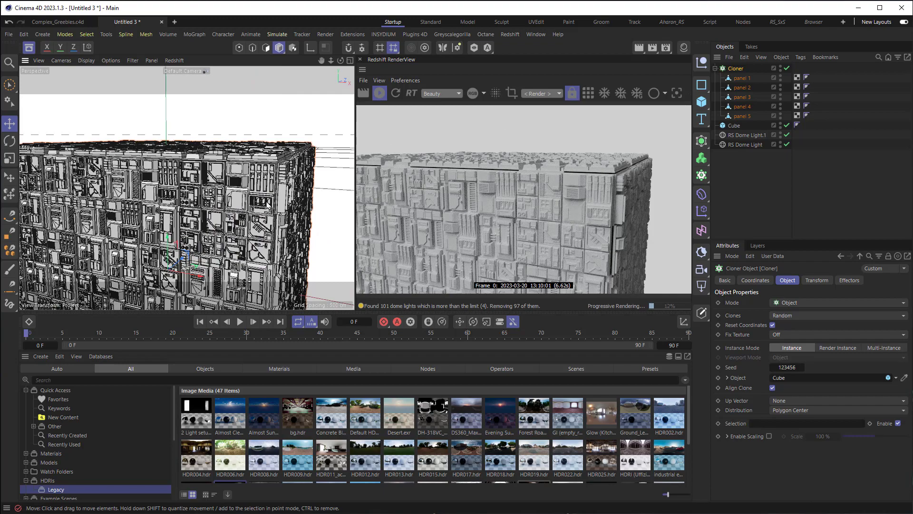
key(ctrl+shift+z)
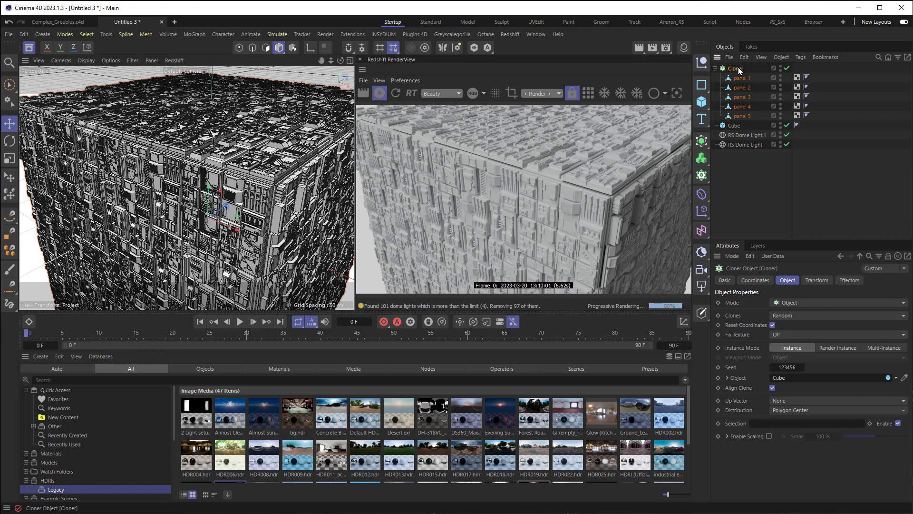
Step: Set the Cloner's transform Z position to 0.2 cm
click(816, 281)
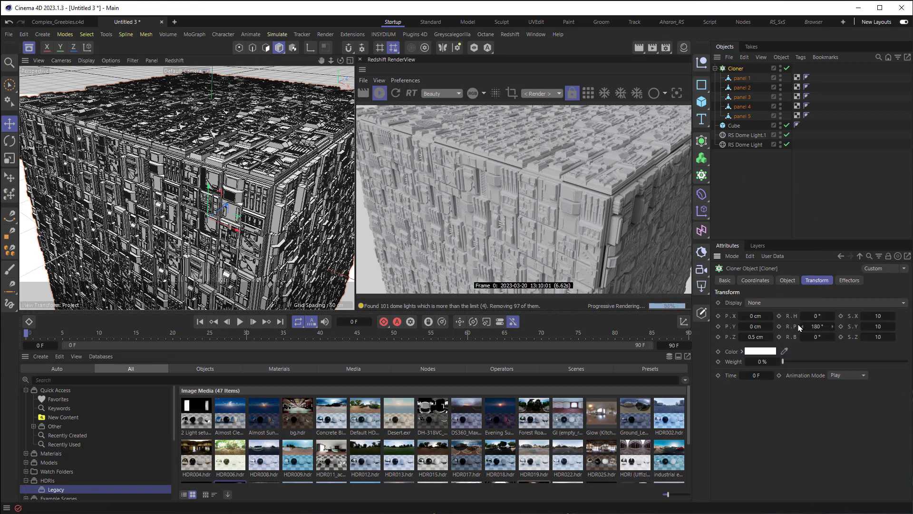
click(757, 337)
text(0.2)
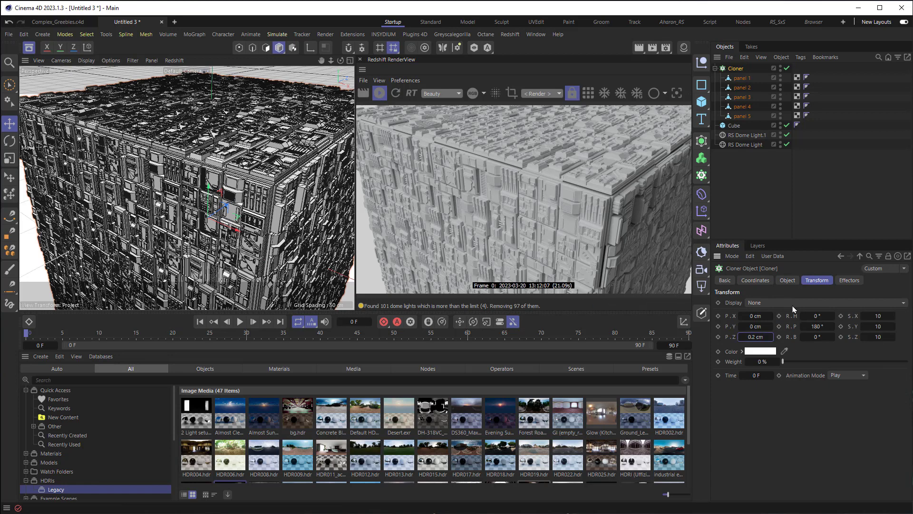
key(Return)
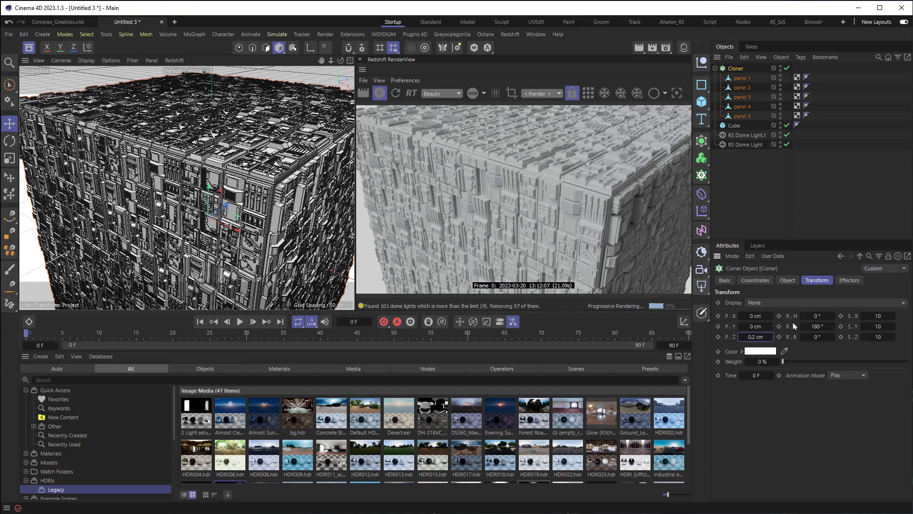
Step: Try a Cloner transform scale of 11 in X, Y and Z to tighten the gaps between panels
click(878, 315)
text(11)
key(Tab)
text(11)
key(Tab)
text(11)
key(Return)
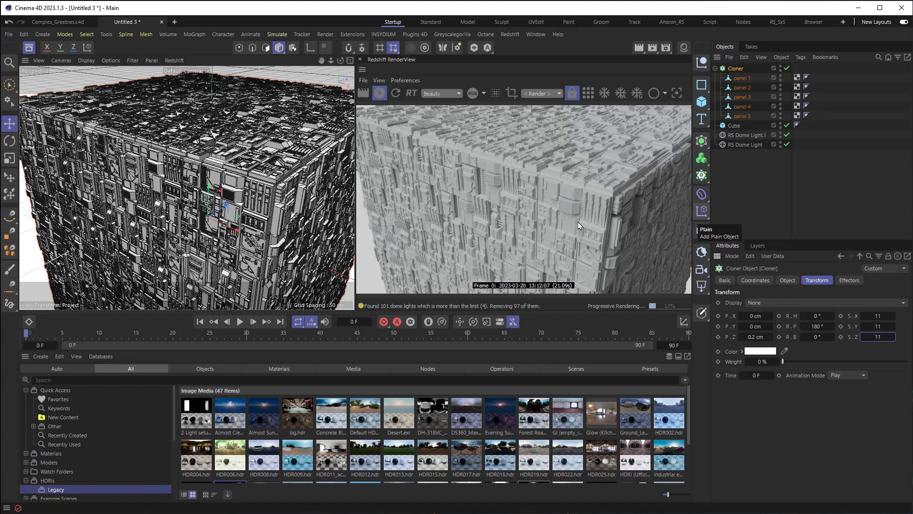
Step: Set the Cloner's transform scale to 12 in X, Y and Z
click(875, 315)
text(12)
key(Tab)
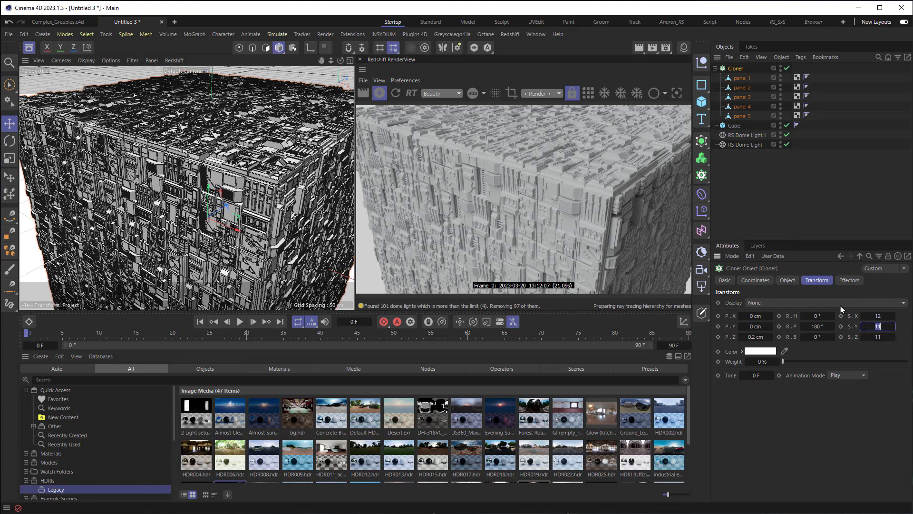
text(12)
key(Tab)
text(12)
key(Return)
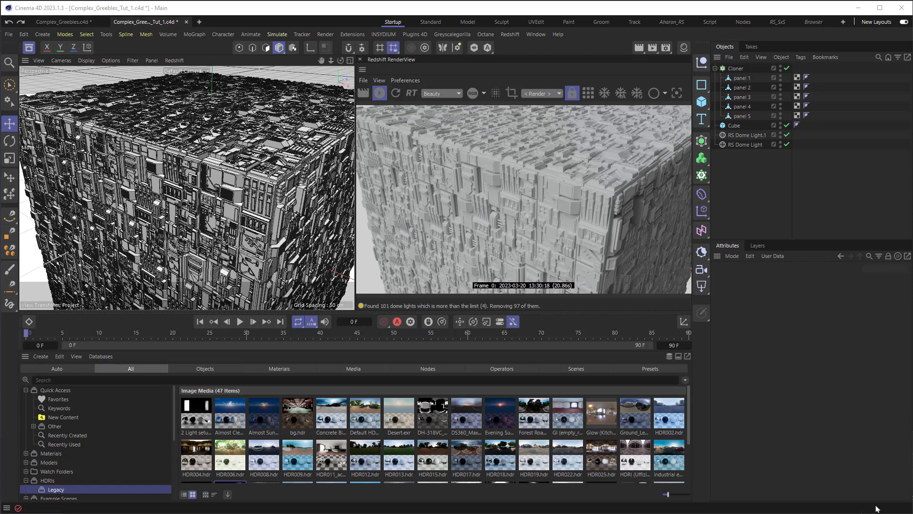
Step: Add a Formula effector to the Cloner that affects only rotation, with 90° bank and an empty formula
click(730, 71)
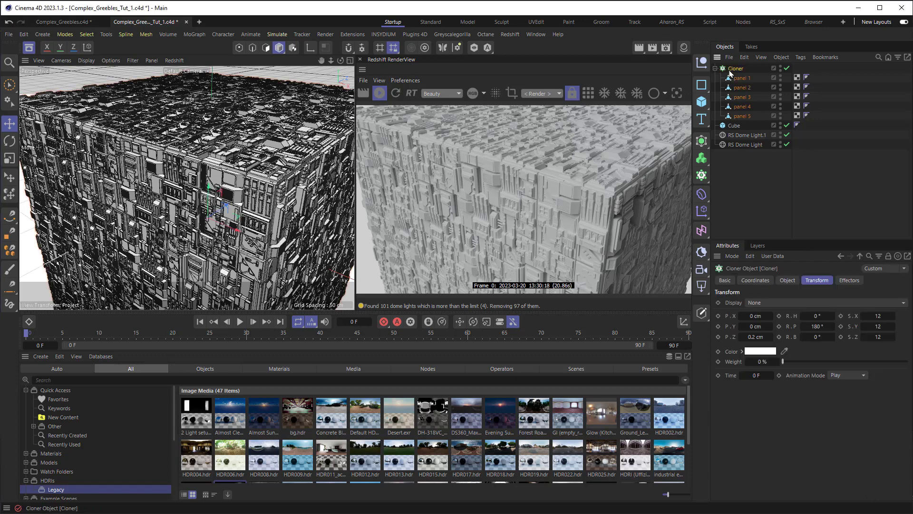
click(198, 35)
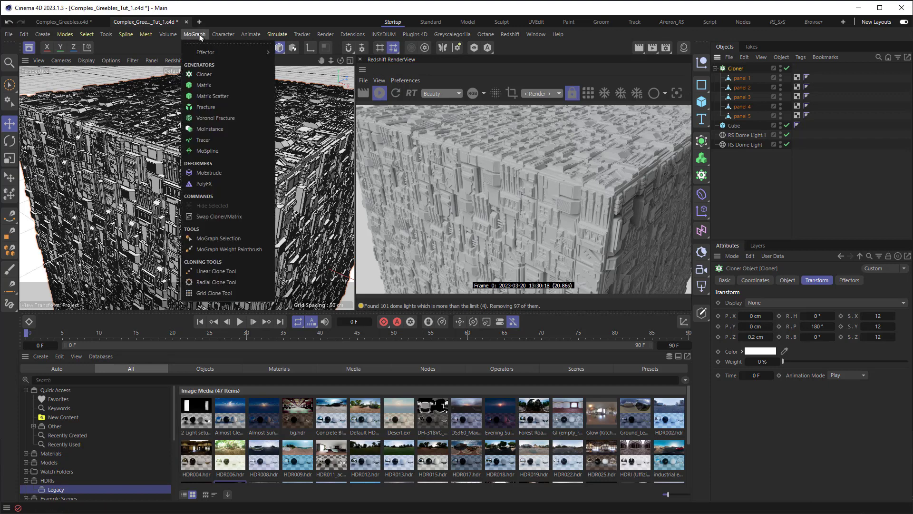
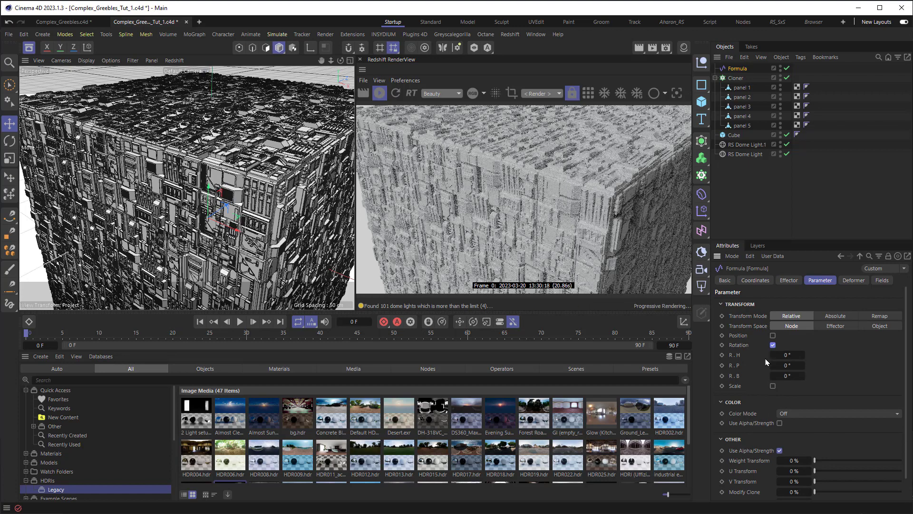
click(787, 375)
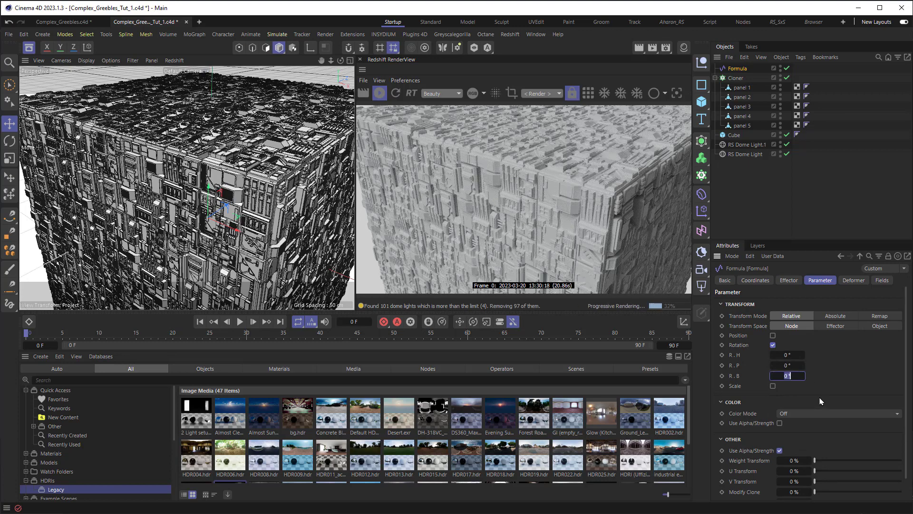
key(Return)
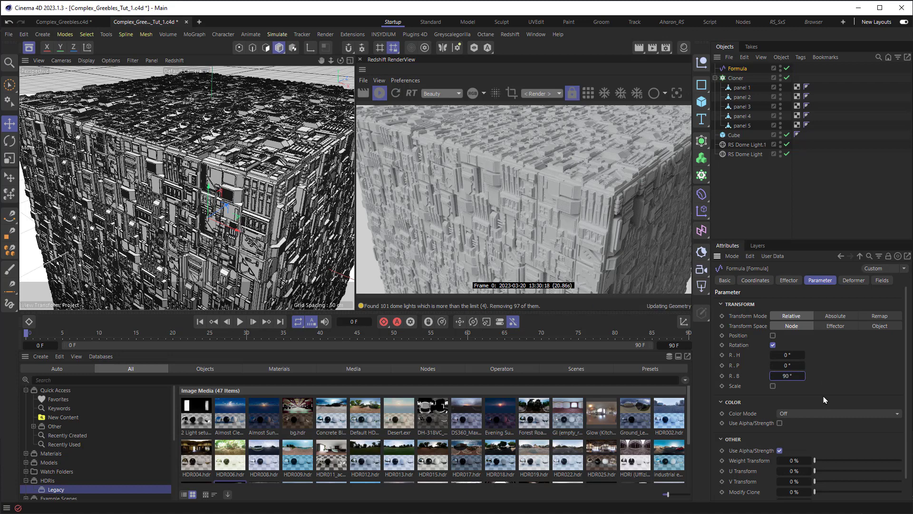
click(789, 281)
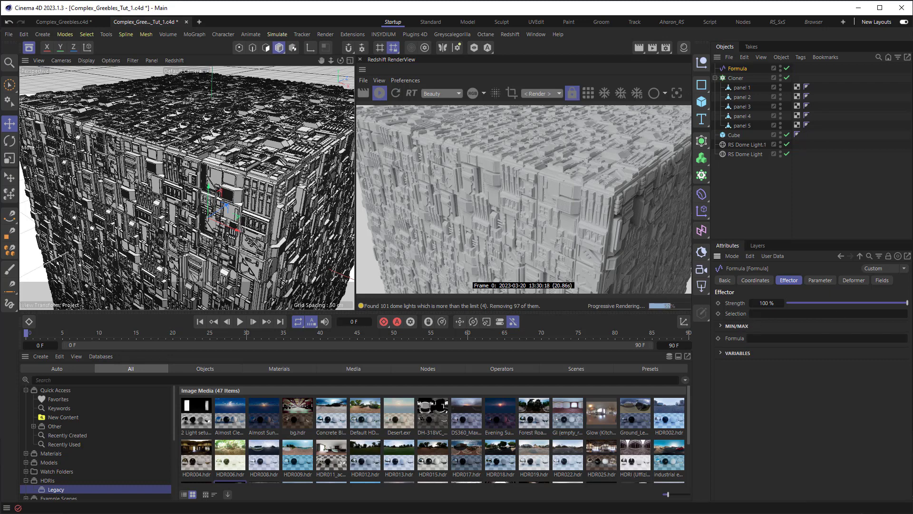
Step: View the Cineversity tip on constraining random clone rotation to 90 degree increments in the browser, then return to Cinema 4D
drag(912, 27, 464, 27)
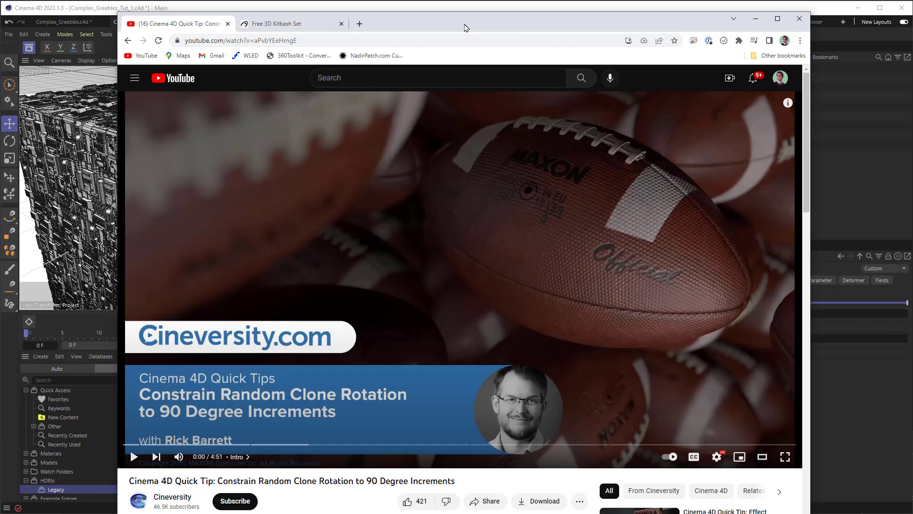
mouse_move(465, 27)
mouse_down()
mouse_move(477, 41)
mouse_move(472, 35)
mouse_up()
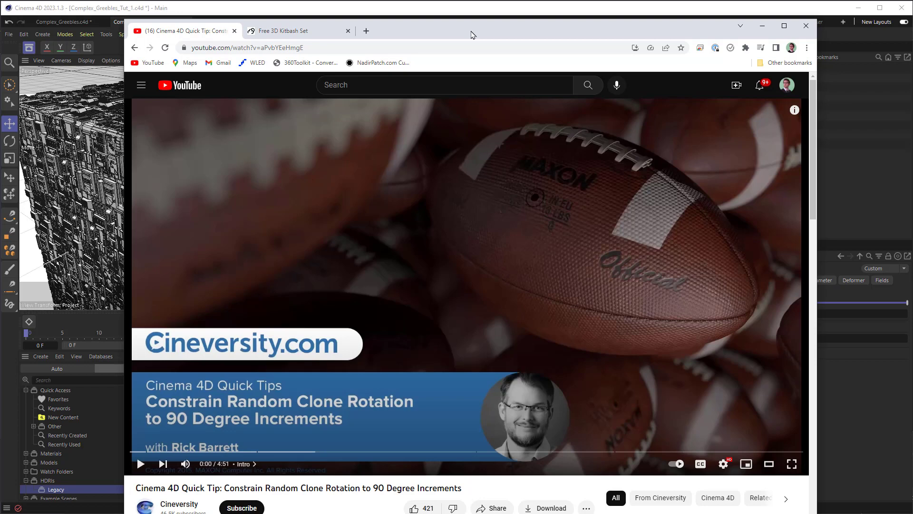
key(super+Down)
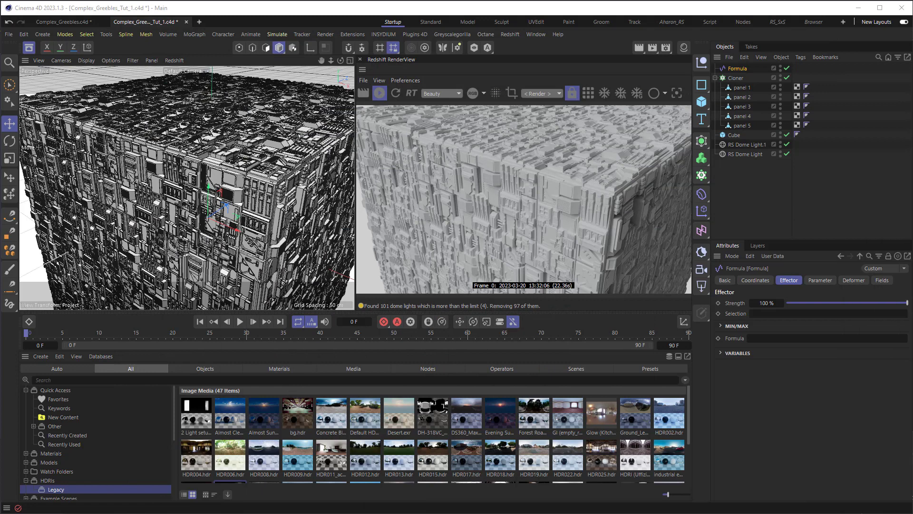
Step: Set the Formula effector's formula to round(rnd(3;1000)) and inspect the rotated panels around the cube
click(791, 339)
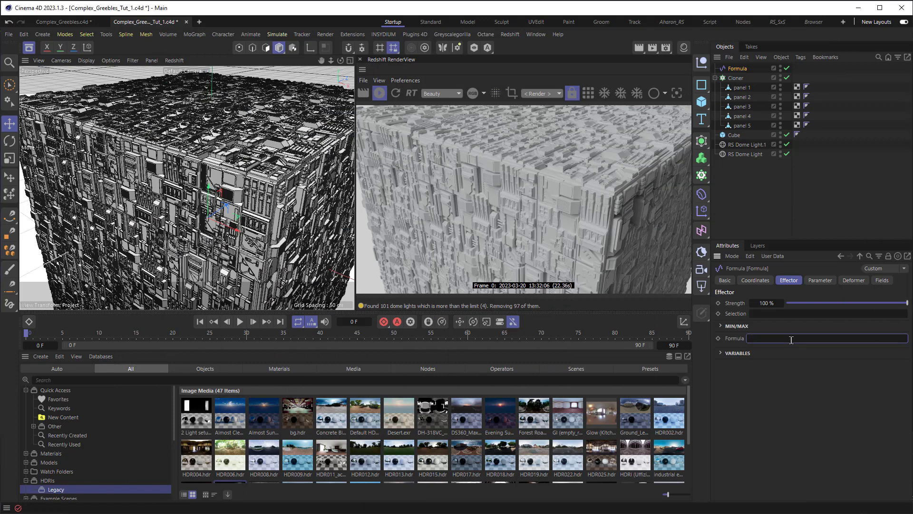
text(round(rnd(3;1000))
text())
key(Return)
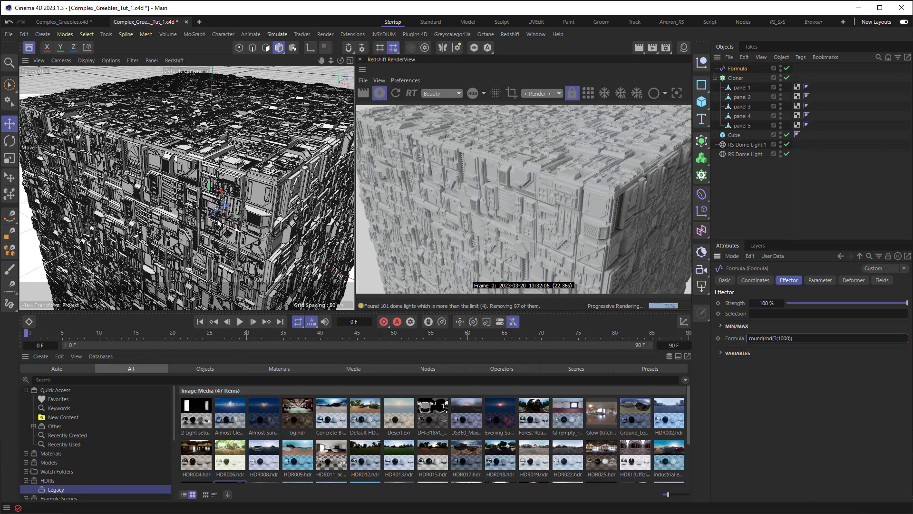
scroll(218, 222, down, 10)
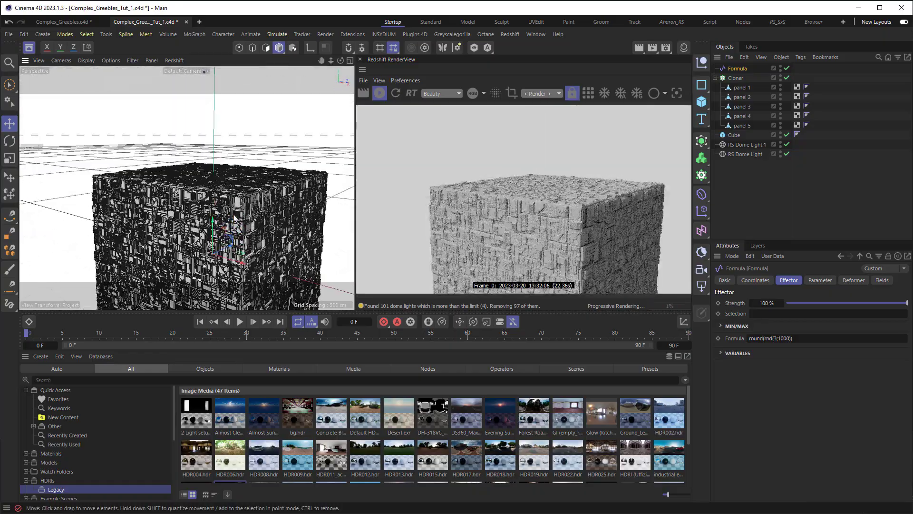
scroll(233, 217, up, 10)
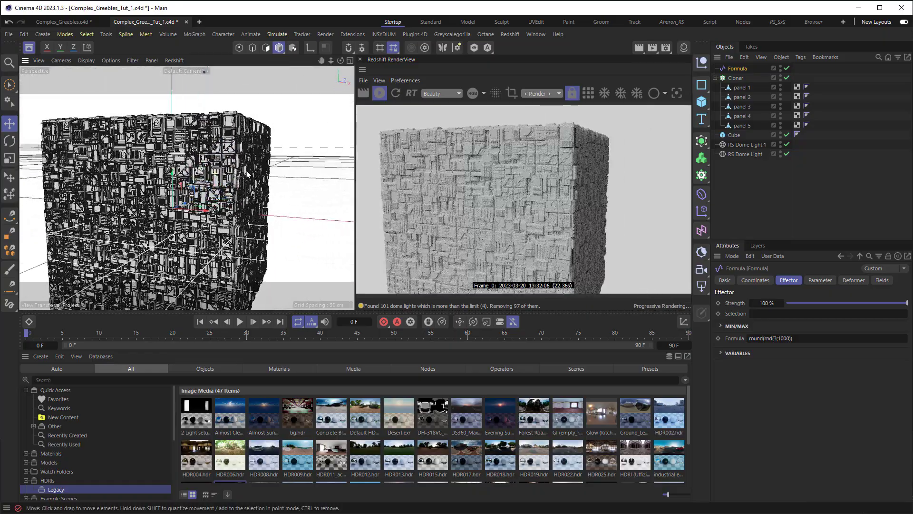
alt+drag(238, 192, 157, 218)
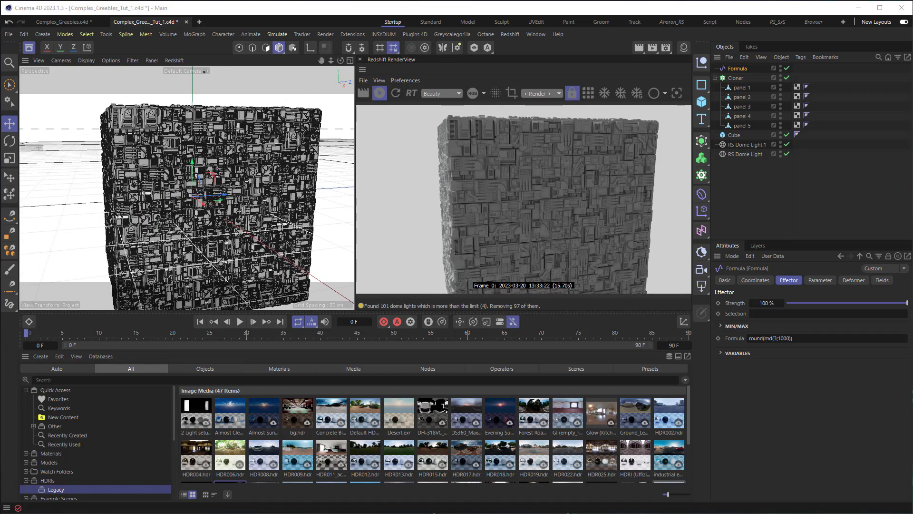
Step: Rename the Cloner as Panels
click(735, 79)
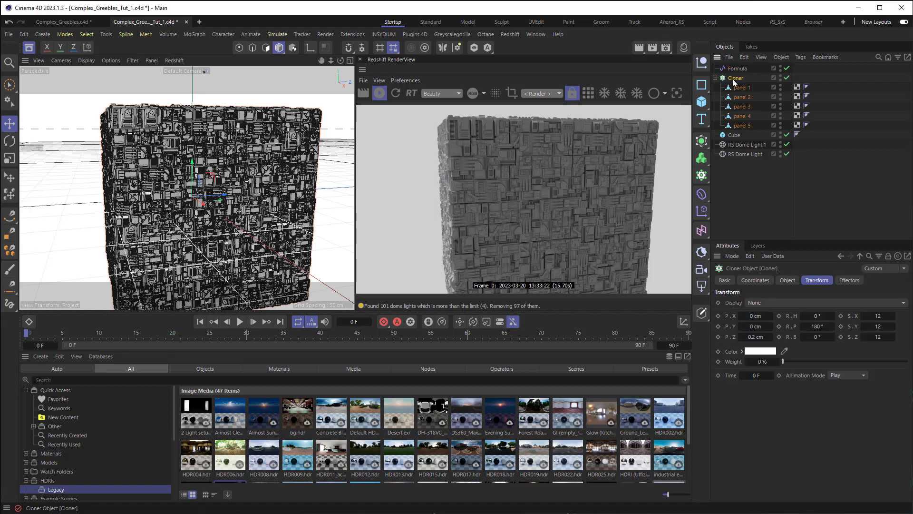
double_click(735, 79)
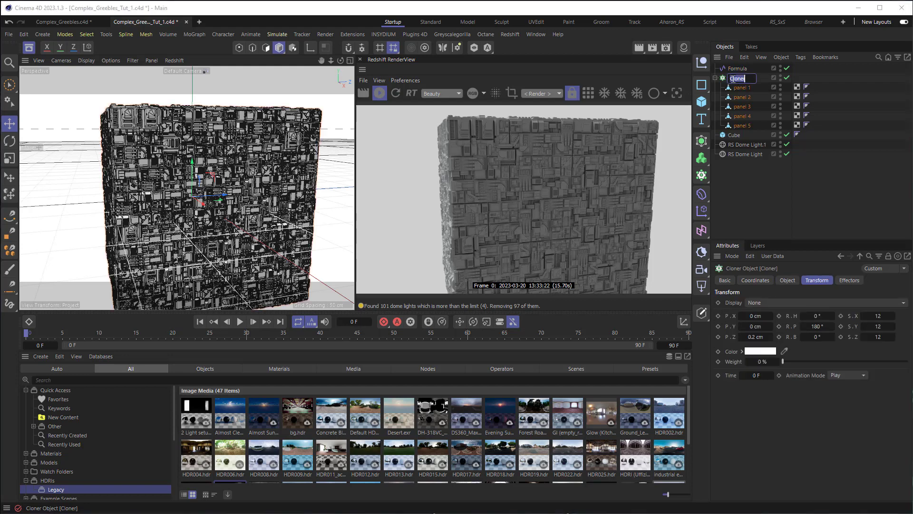
text(Panels)
key(Return)
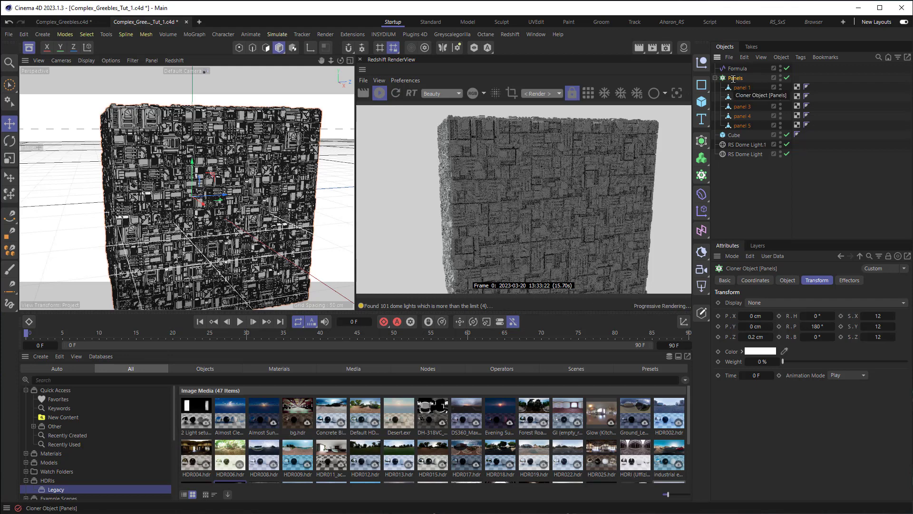
Step: Save the project and disable the Panels cloner and the segmented Cube
key(ctrl+s)
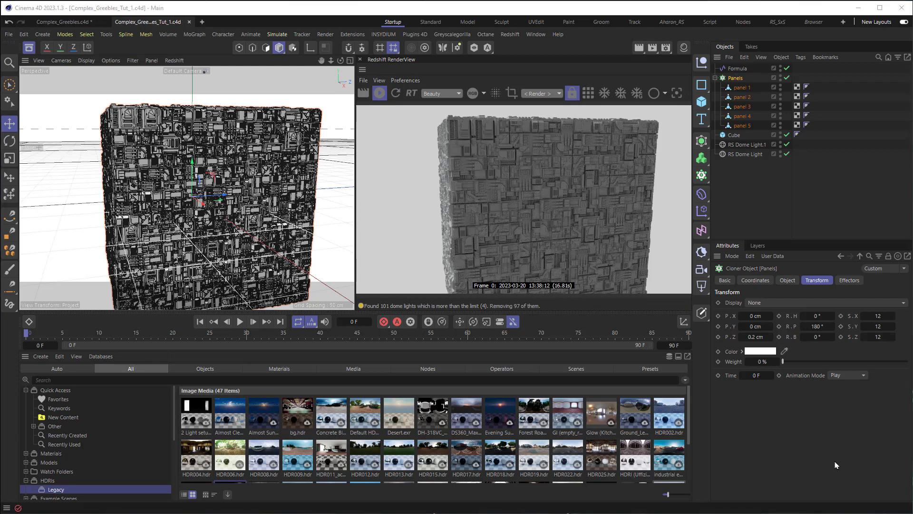
click(786, 78)
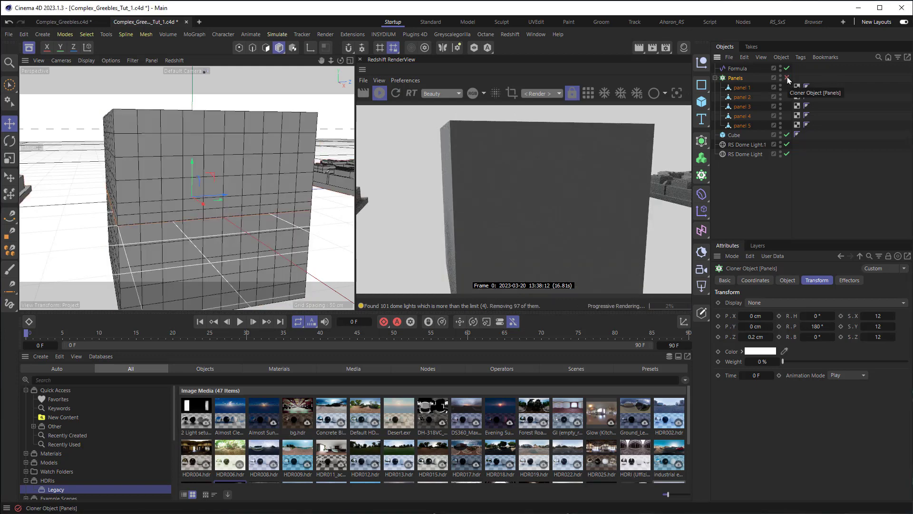
click(787, 136)
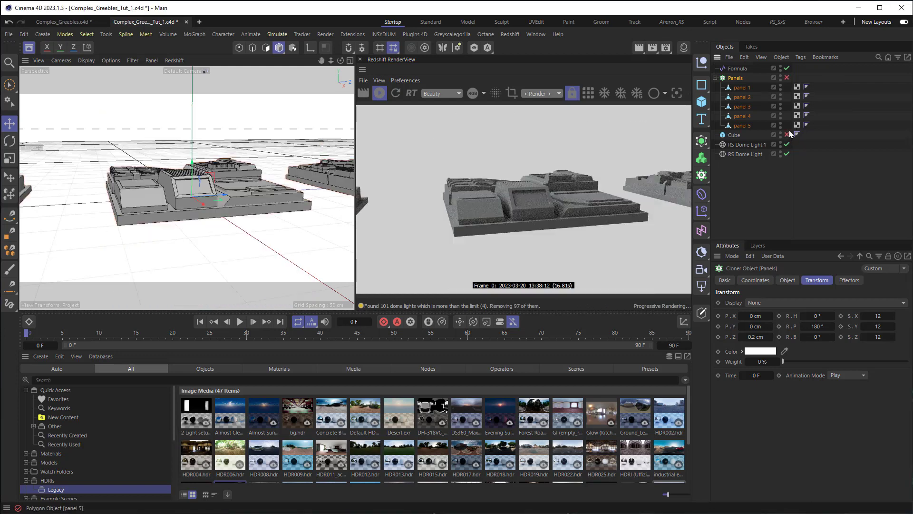
Step: Add a new cube primitive and set its X, Y and Z sizes to 3 cm each
click(702, 101)
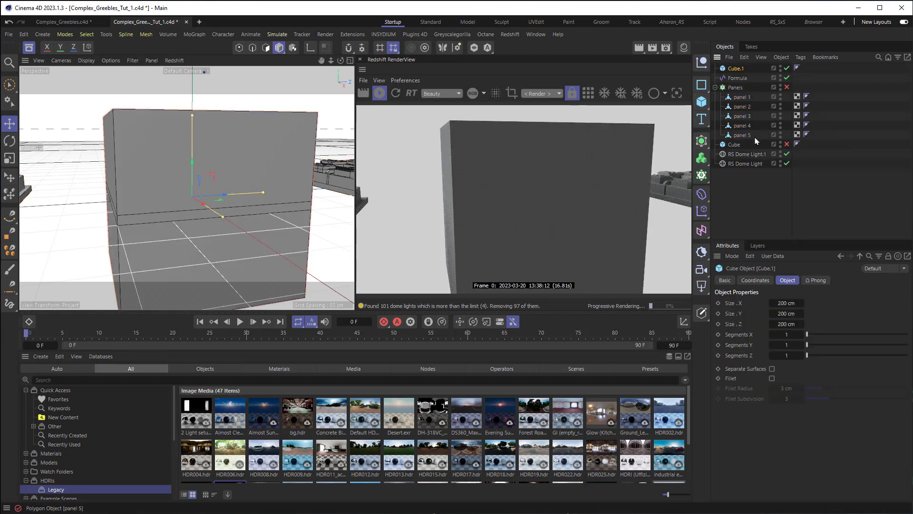
click(781, 303)
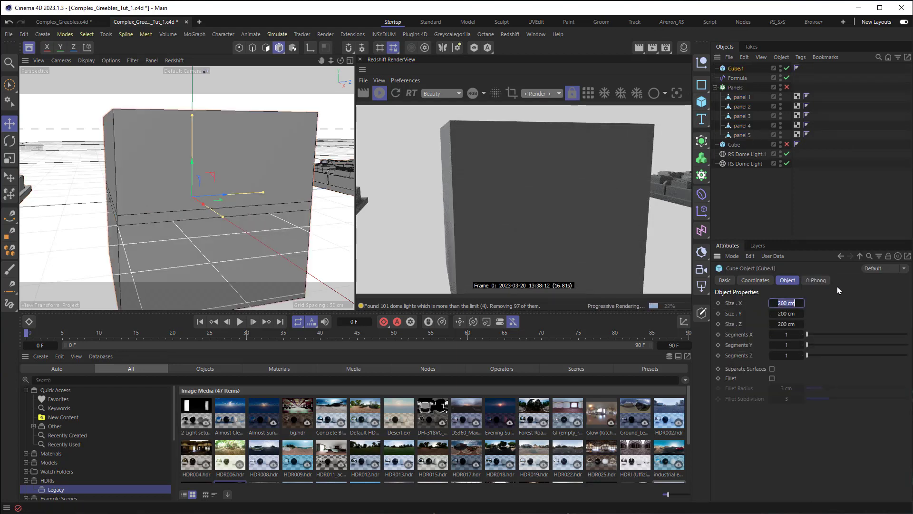
text(3)
key(Tab)
text(3)
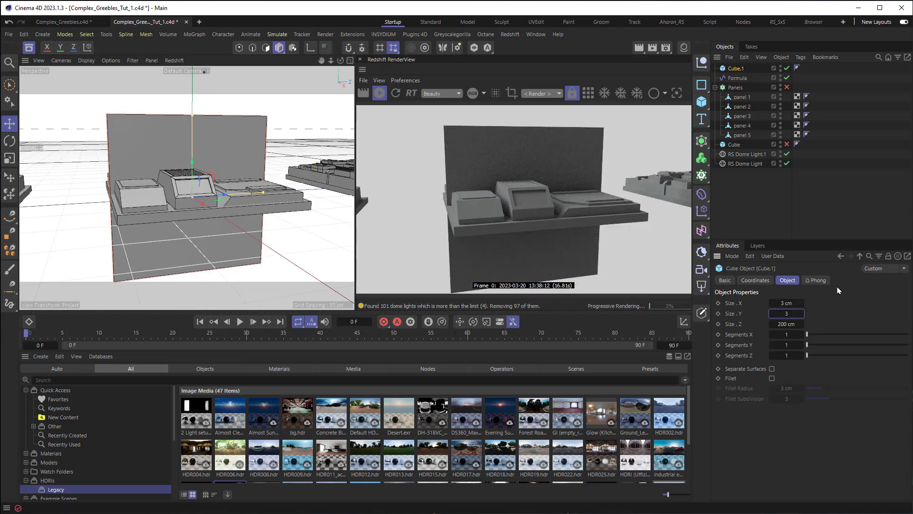
key(Tab)
text(3)
key(Return)
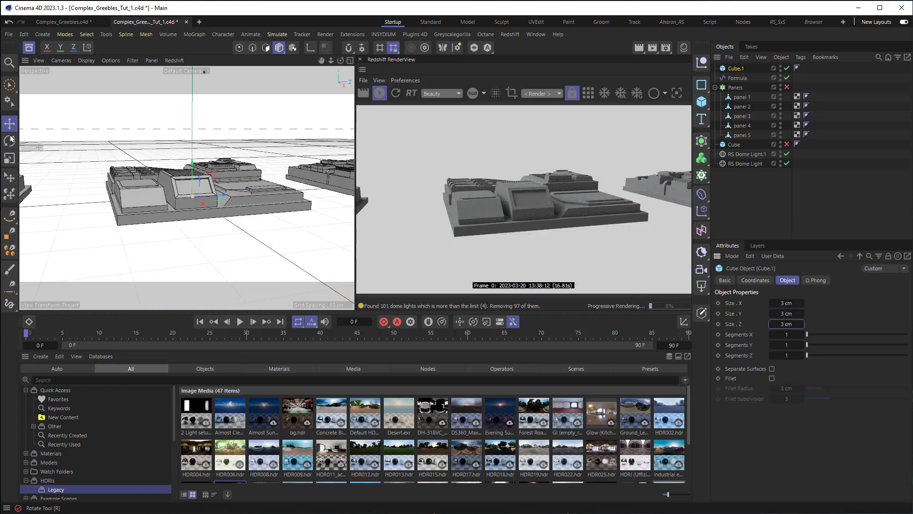
Step: Move the small cube straight up along Y until it floats clear above the greeble panels
key(e)
drag(192, 183, 197, 132)
scroll(196, 132, up, 5)
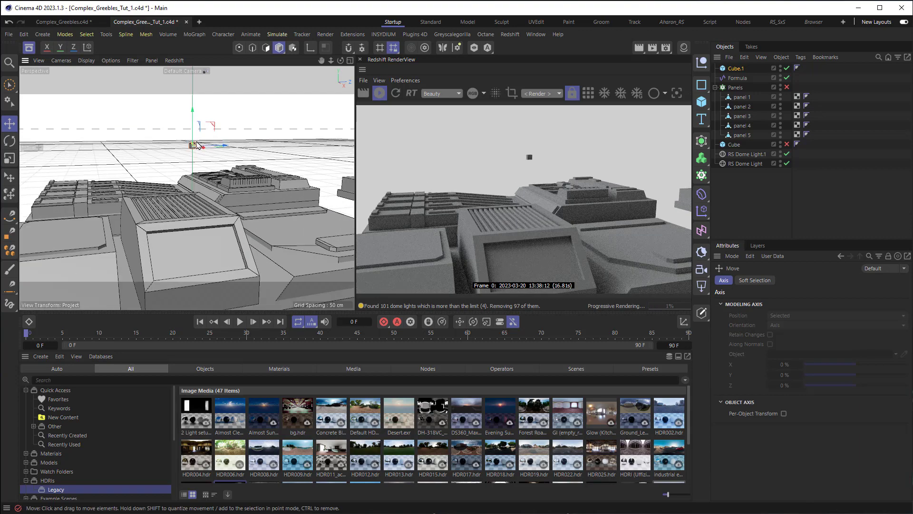
scroll(191, 154, up, 3)
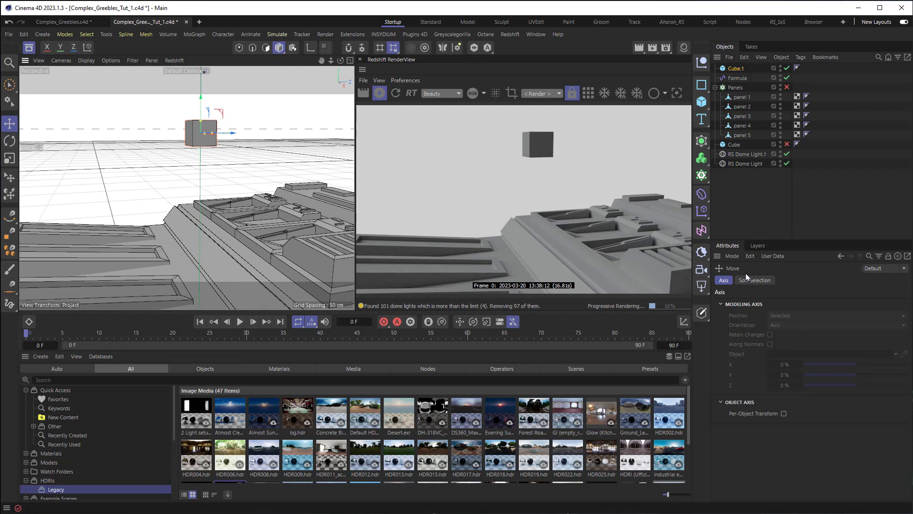
Step: Enable the fillet on the small cube and set its fillet radius to 0.4 cm
click(735, 68)
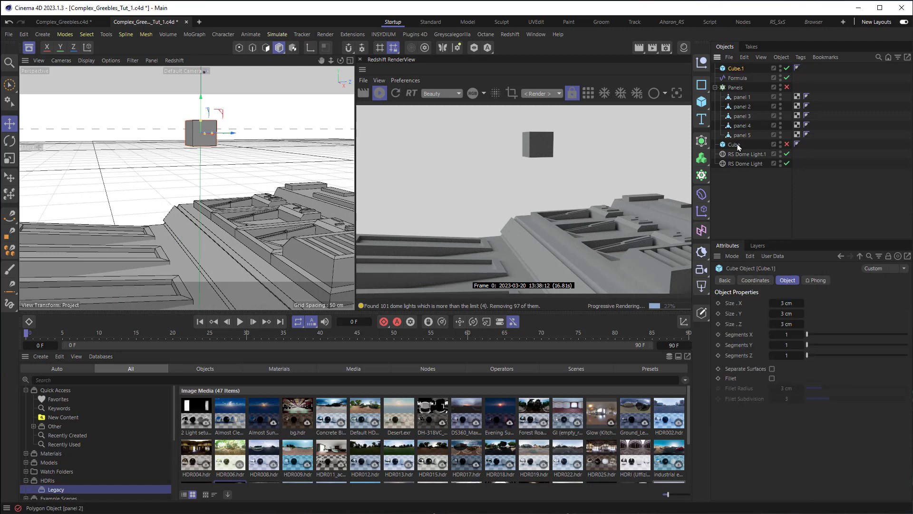
click(783, 282)
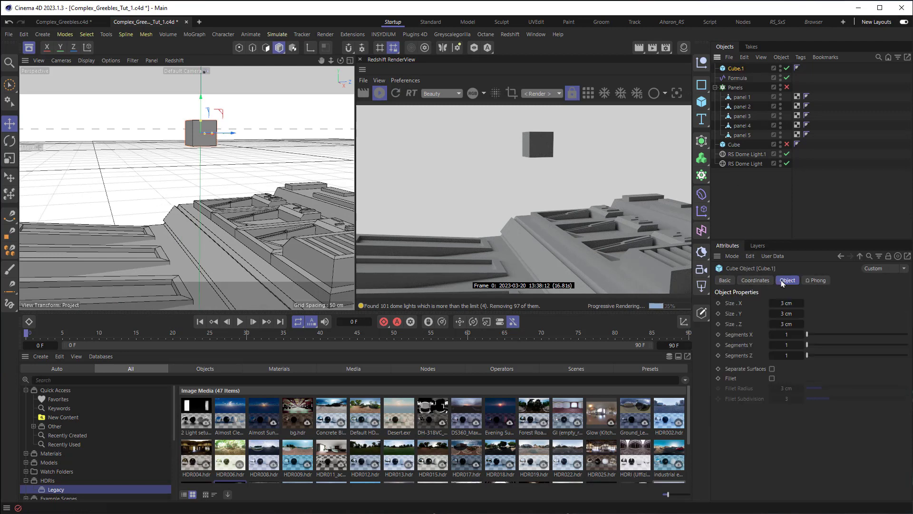
click(771, 378)
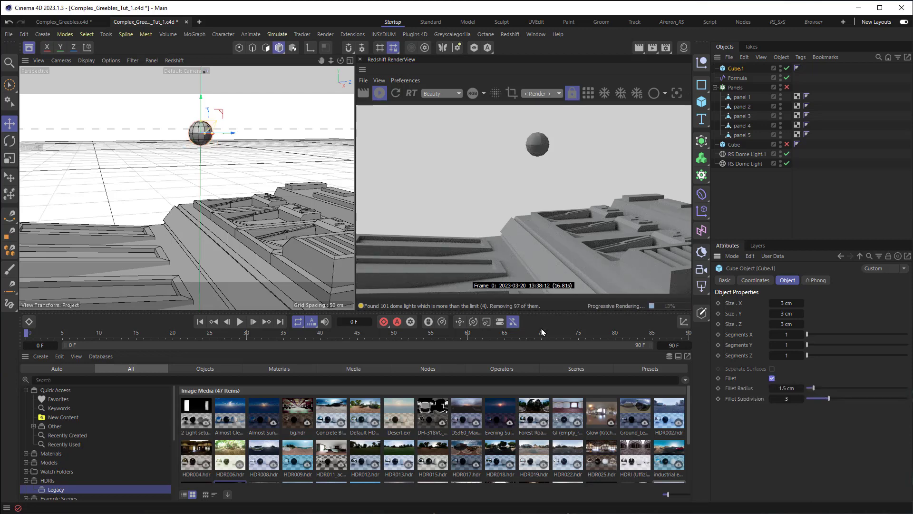
click(785, 388)
key(BackSpace)
key(Return)
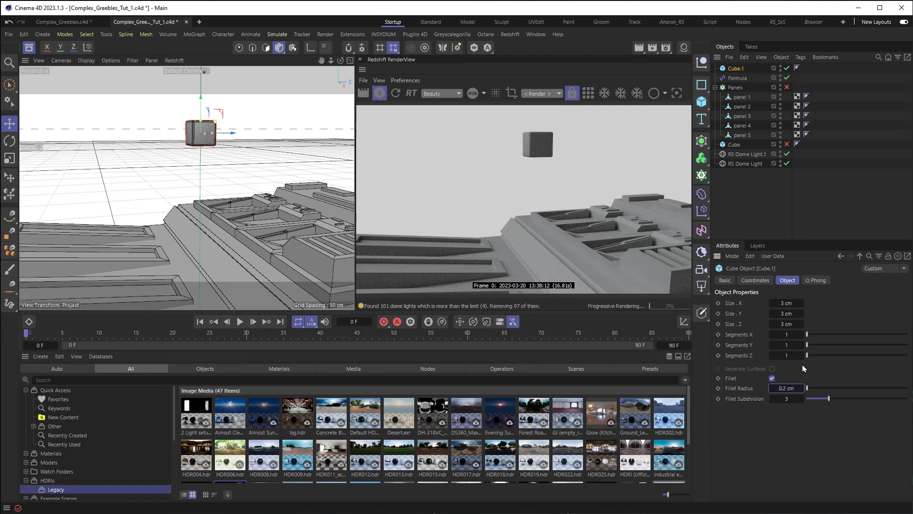
key(BackSpace)
text(.4)
key(Return)
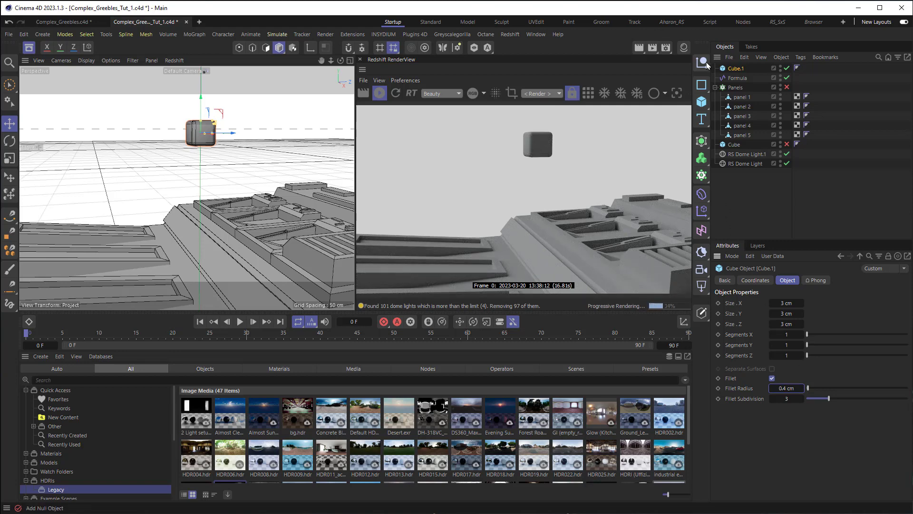
Step: Show the material manager and create a Redshift Incandescent material
click(683, 48)
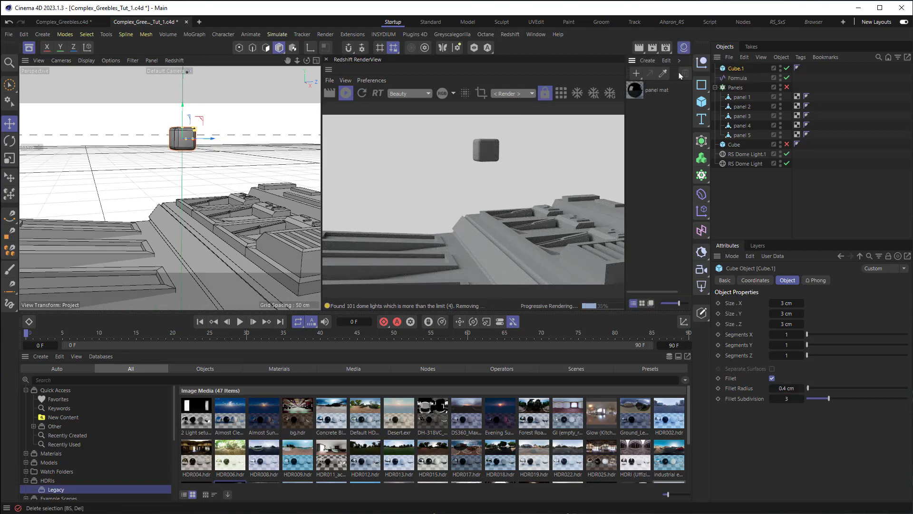
click(512, 36)
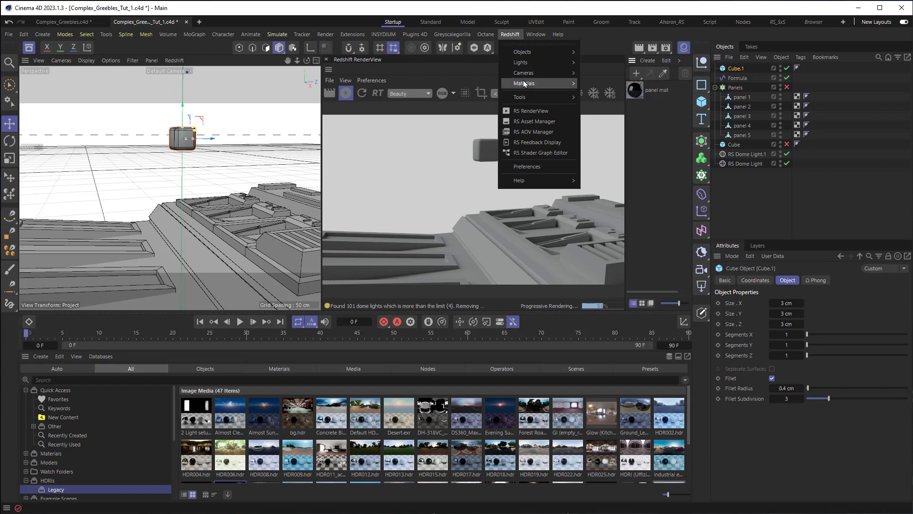
mouse_move(547, 83)
mouse_move(607, 88)
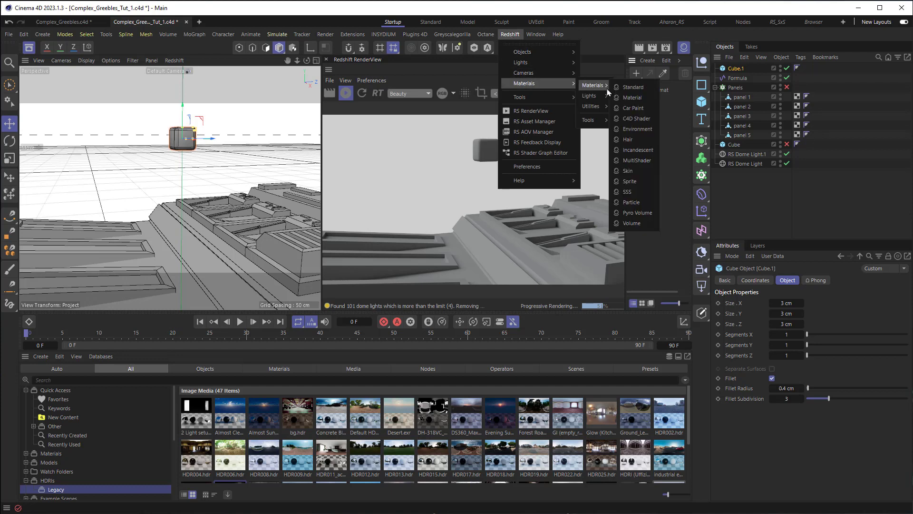
click(638, 151)
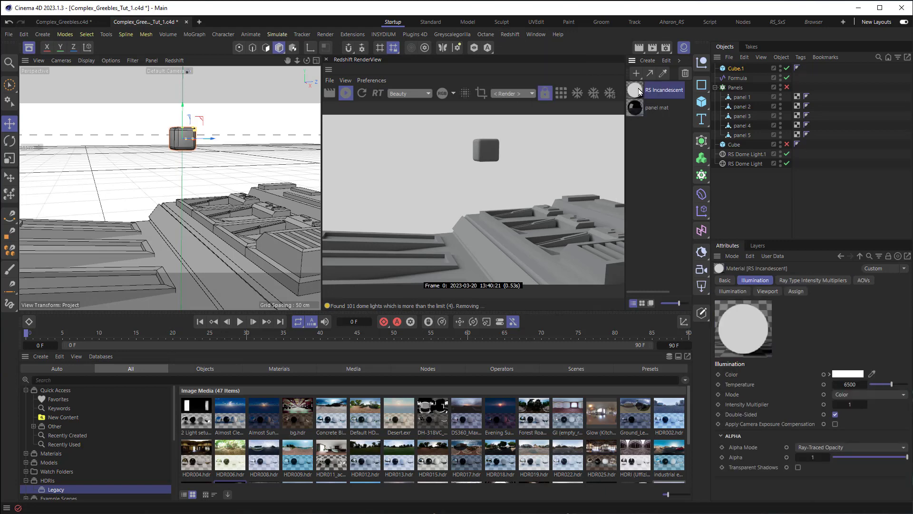
Step: Set the Incandescent material's illumination color to cyan and apply the material to the small cube
click(846, 375)
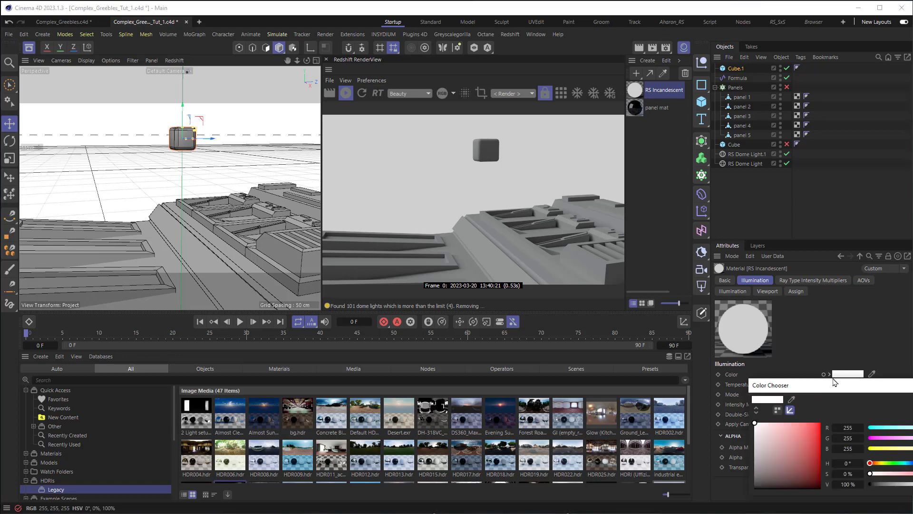
drag(774, 340, 705, 341)
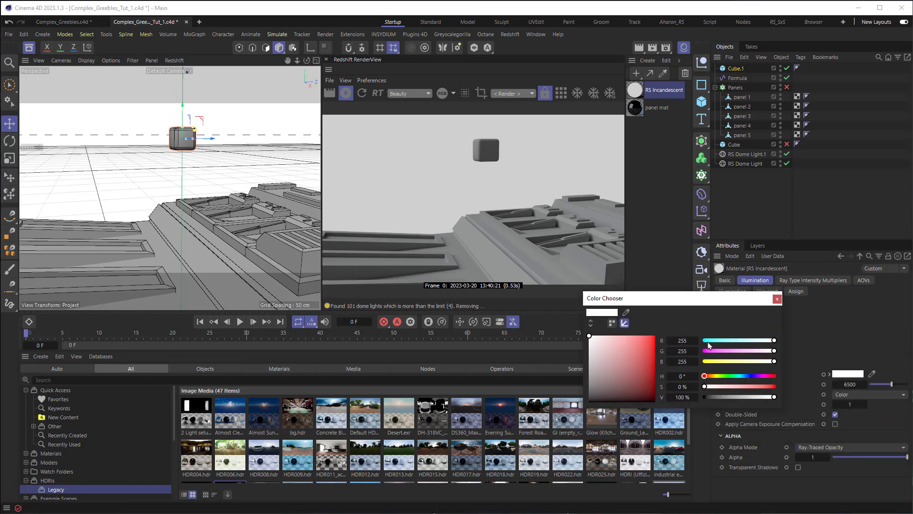
click(777, 299)
drag(655, 101, 737, 71)
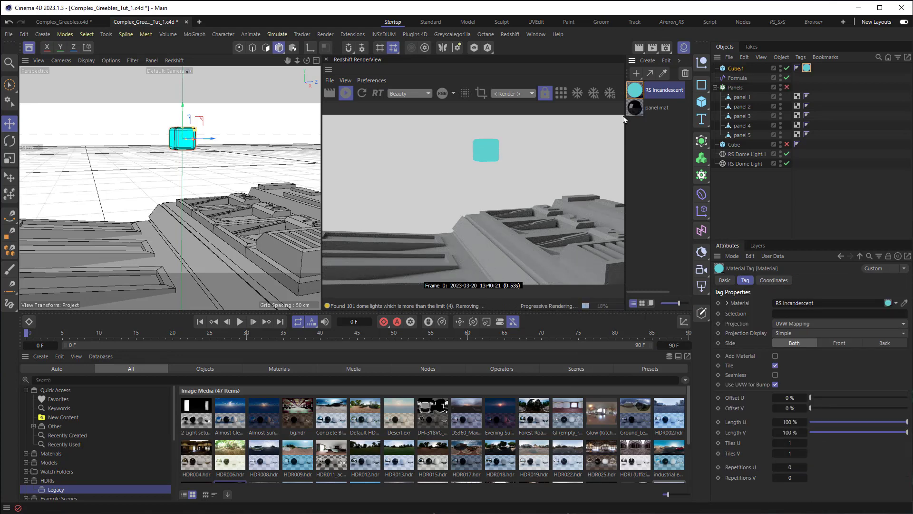
Step: Duplicate the small cyan cube together with its Incandescent material
click(735, 70)
key(ctrl+c)
key(ctrl+v)
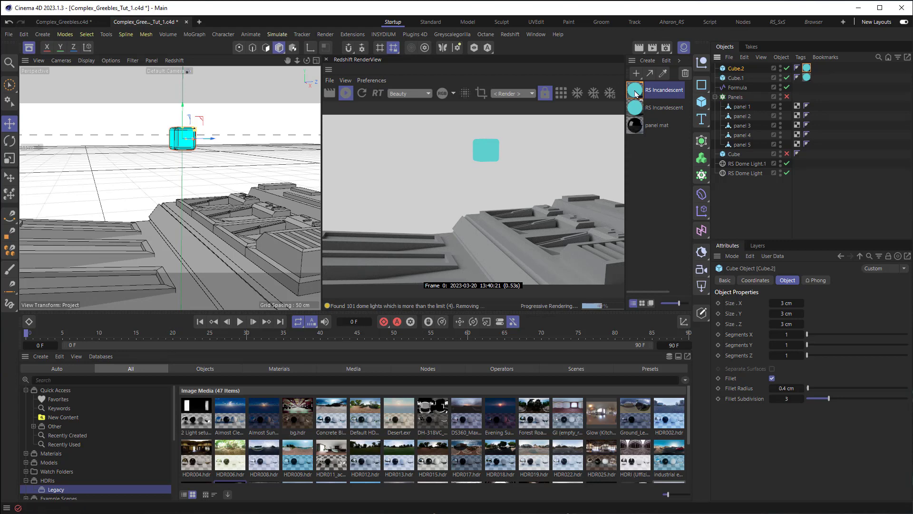
Step: Change the duplicate Incandescent material's illumination color to magenta with a hue of 304°
click(636, 90)
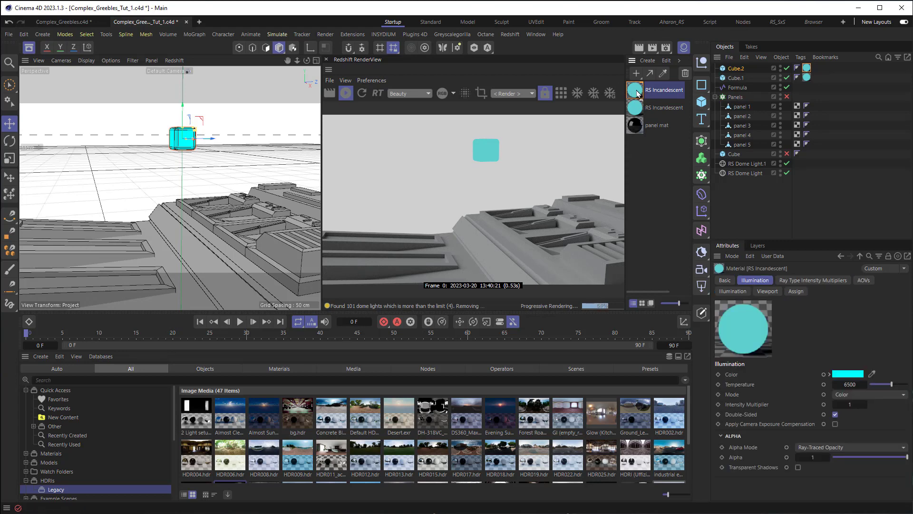
click(854, 374)
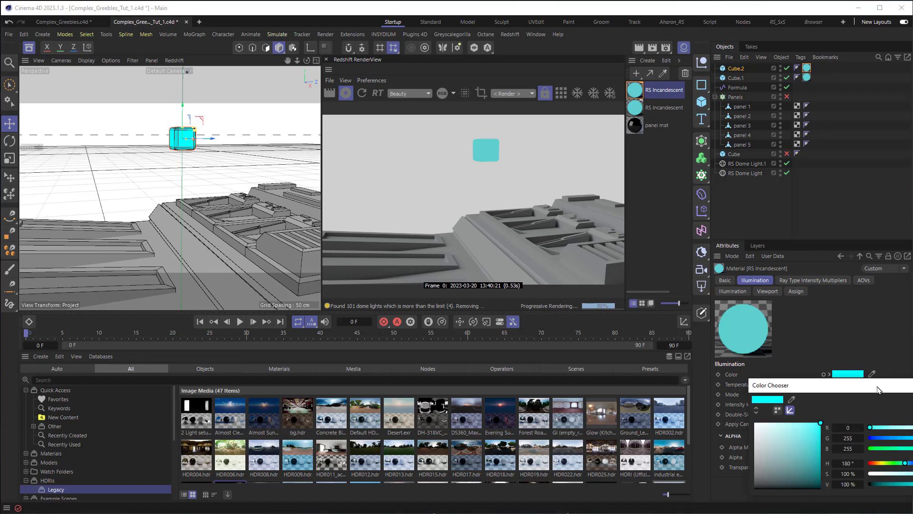
drag(878, 390, 787, 322)
drag(816, 386, 827, 386)
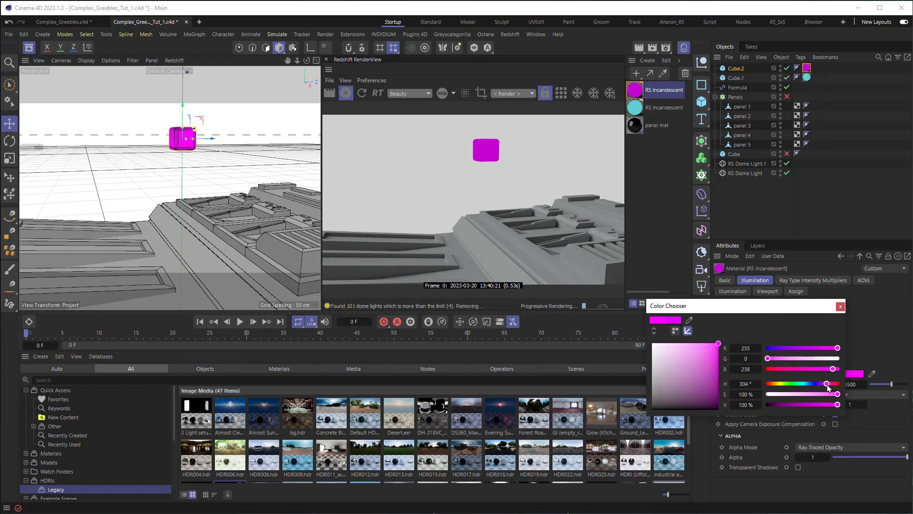
click(840, 309)
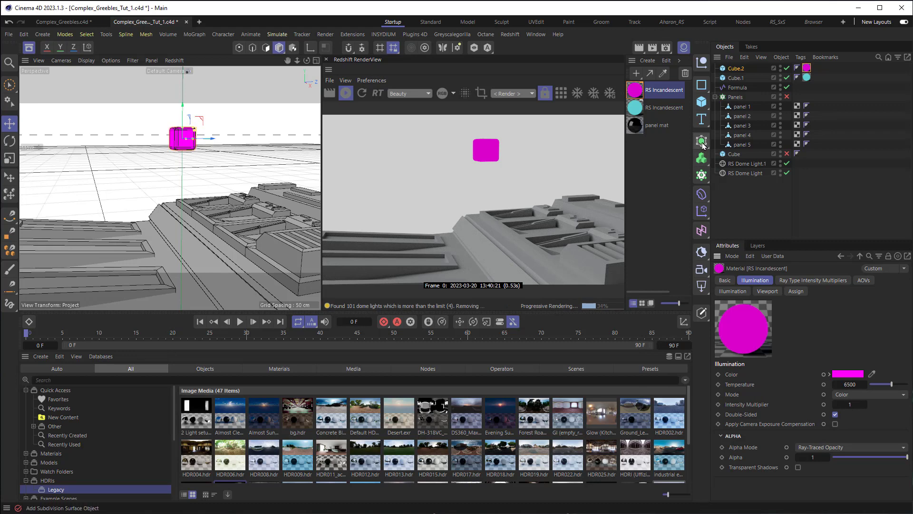
Step: Add a new Cloner and make both the magenta and cyan small cubes its children
click(701, 175)
click(737, 80)
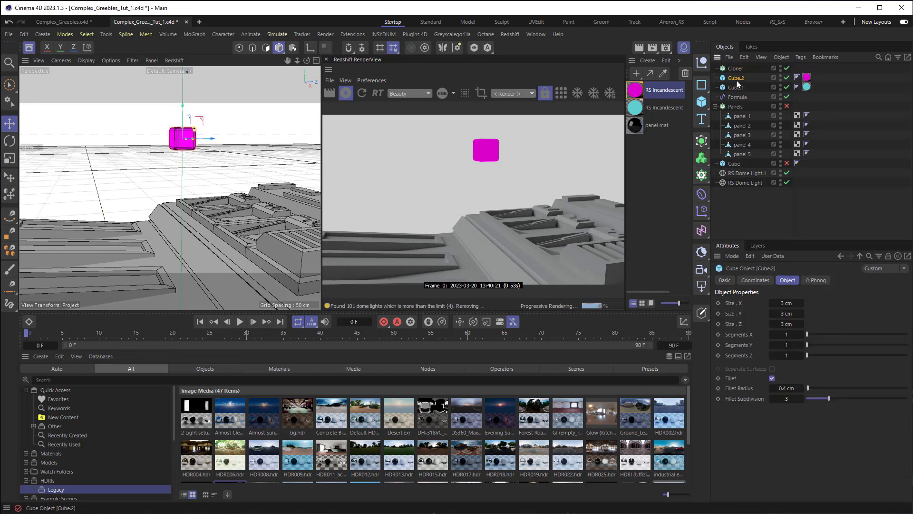
shift+click(736, 88)
drag(736, 88, 736, 69)
scroll(216, 240, down, 5)
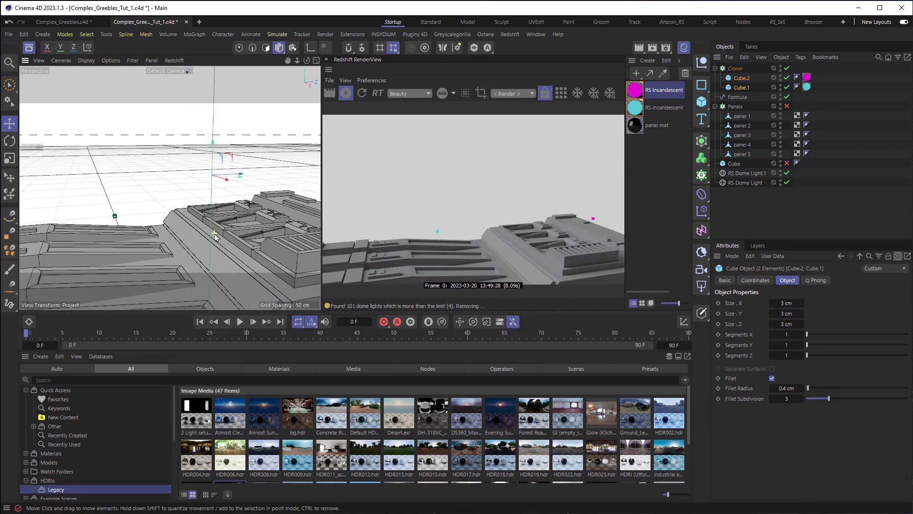
alt+drag(208, 246, 247, 204)
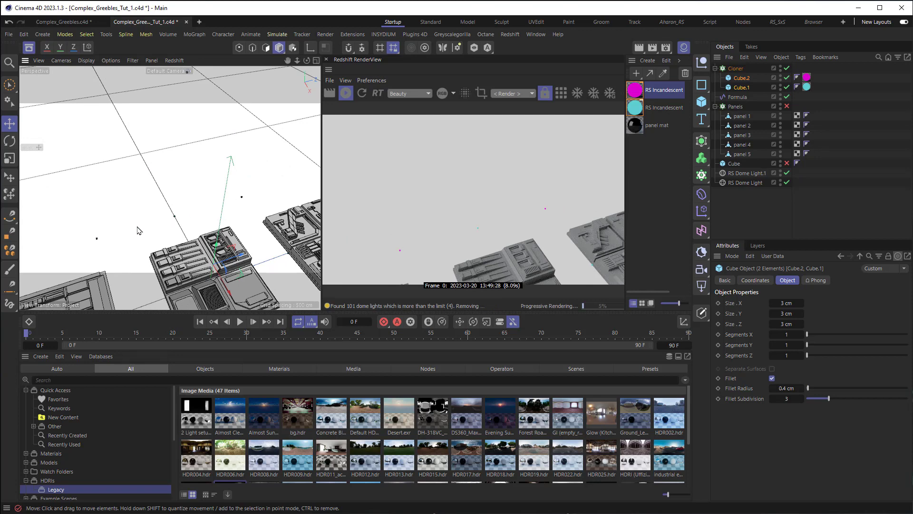
Step: Re-enable the segmented Cube and the Panels cloner
click(736, 68)
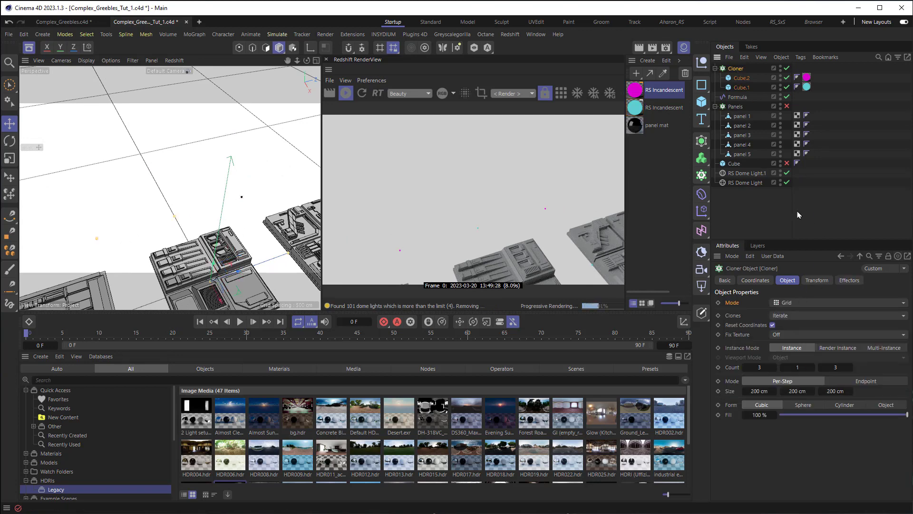
click(786, 164)
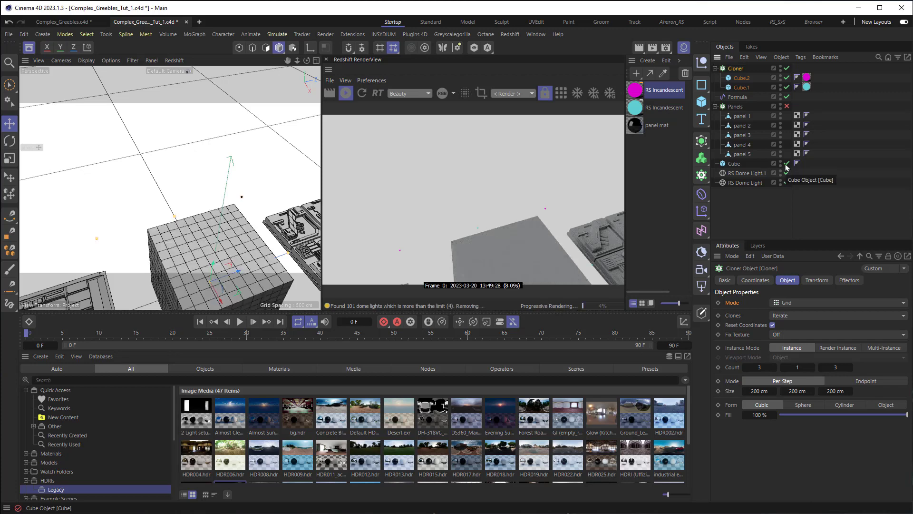
click(786, 106)
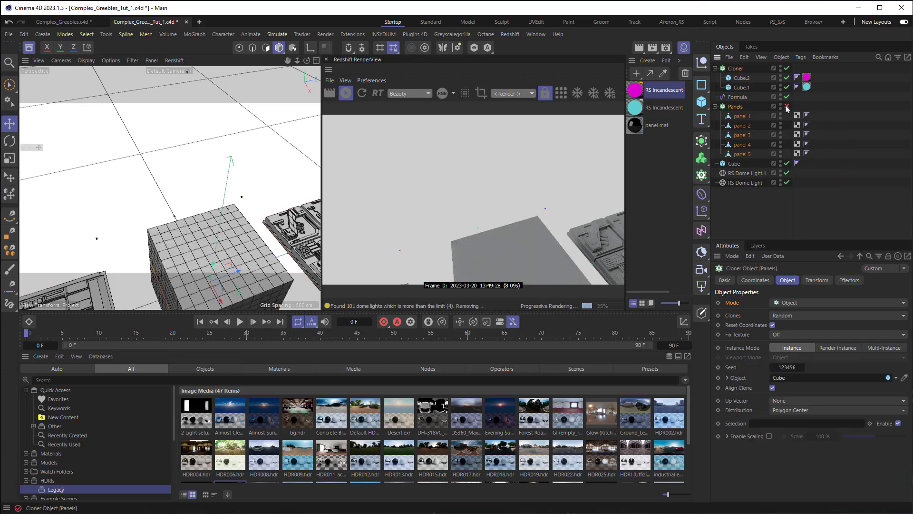
Step: Rename the cloner holding the two glowing cubes as Lights
click(743, 69)
double_click(743, 70)
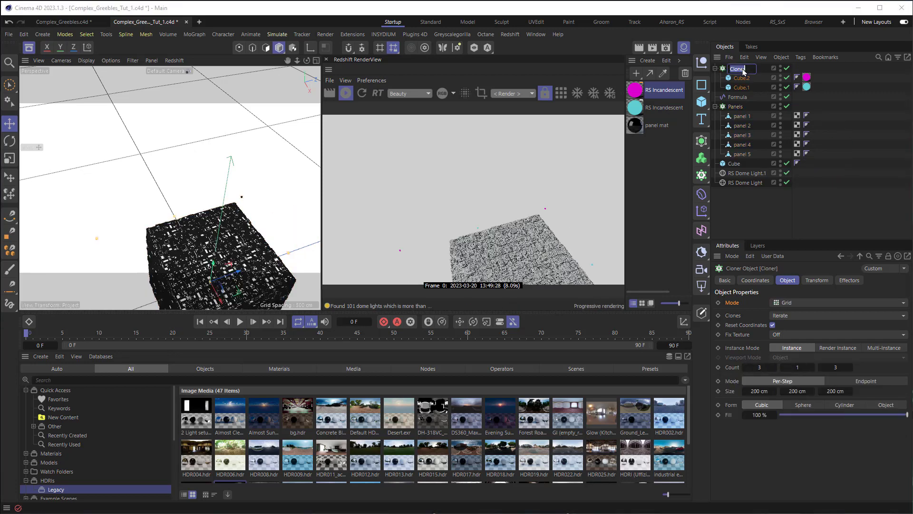
text(Lights)
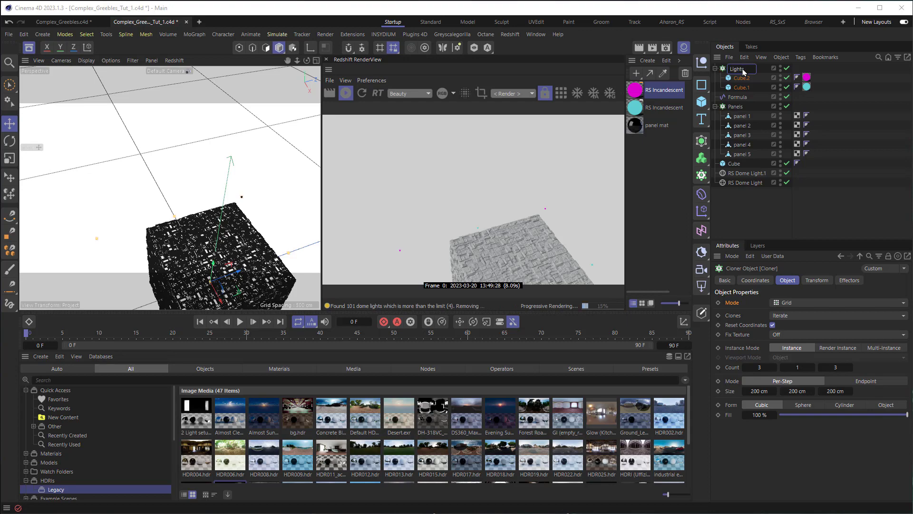
key(Return)
alt+drag(224, 214, 308, 183)
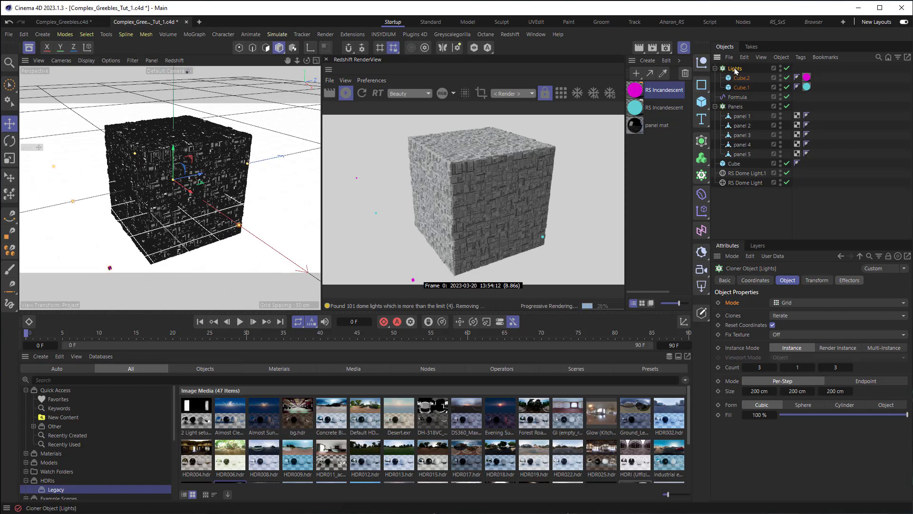
Step: Set the Lights cloner to Object mode and link the segmented Cube as its target object
click(793, 303)
click(791, 314)
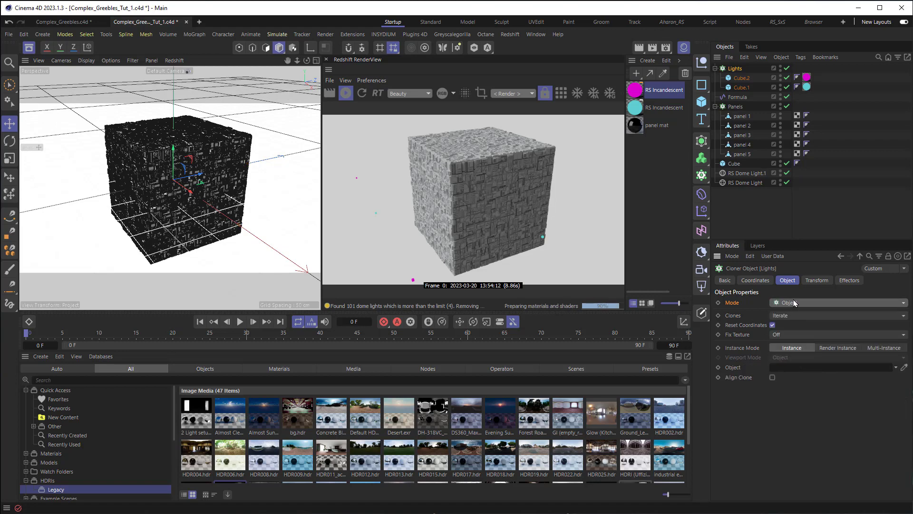
drag(739, 165, 780, 369)
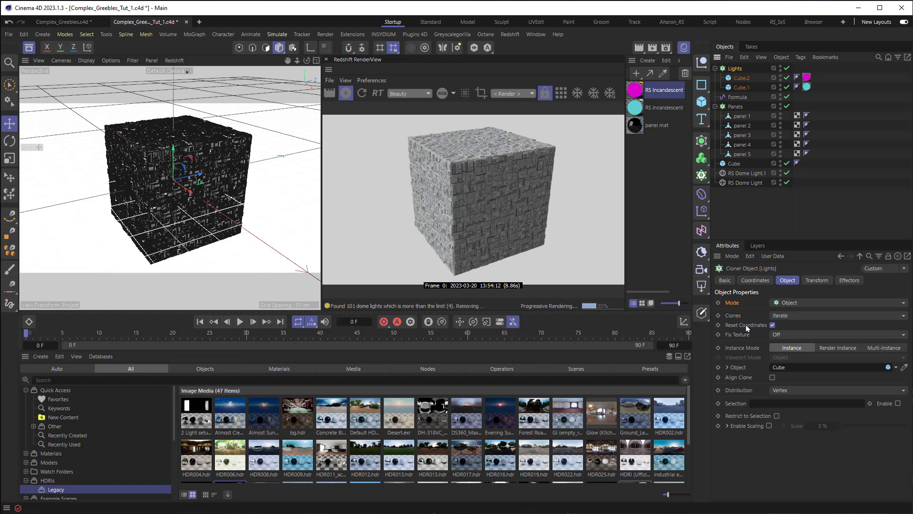
Step: Set the Lights cloner's Clones option to Random and its Distribution to Surface
click(787, 316)
click(799, 338)
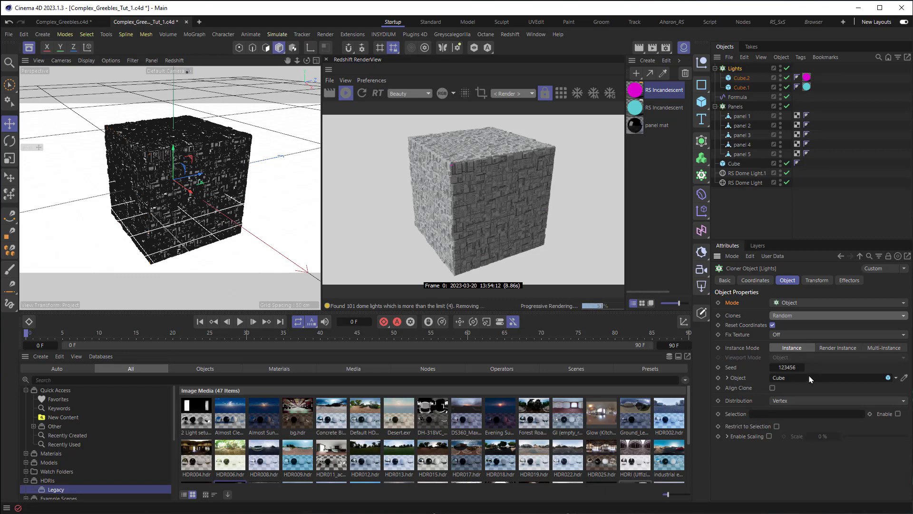
click(788, 402)
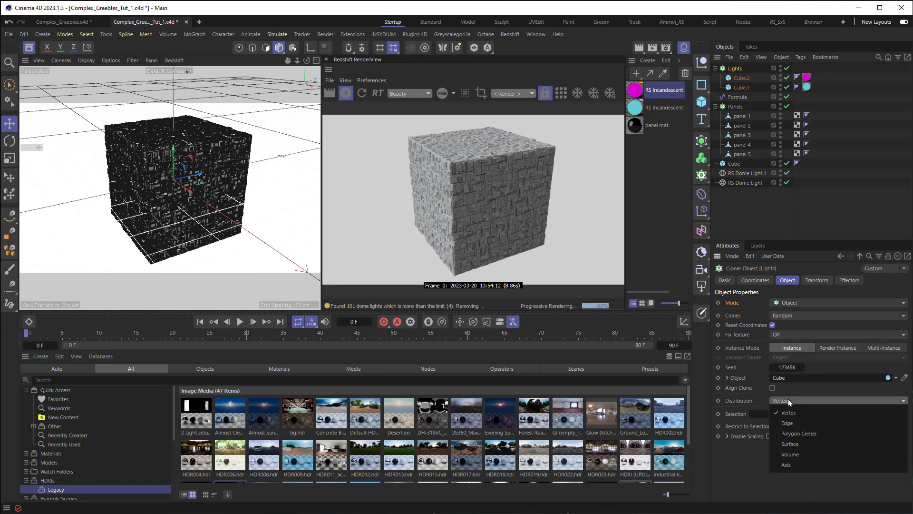
click(789, 444)
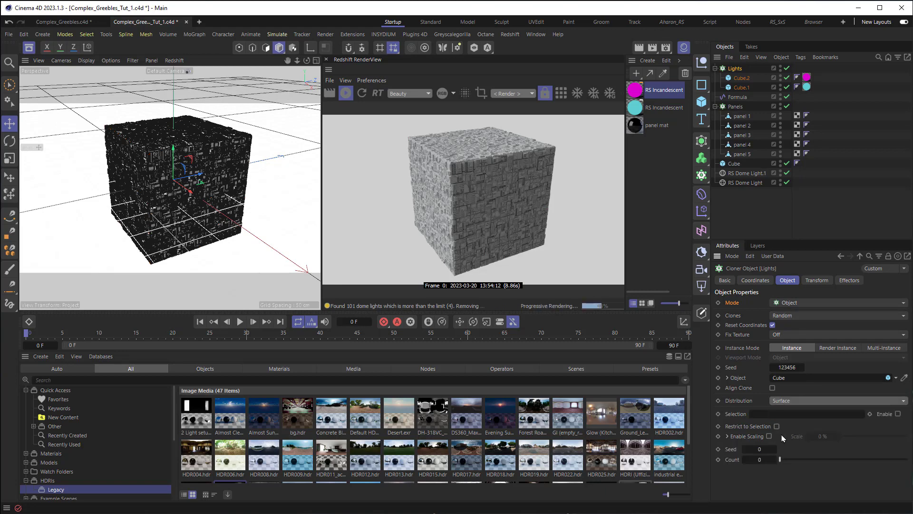
Step: Enable Align Clone on the Lights cloner and raise its clone count to 453
drag(780, 459, 906, 460)
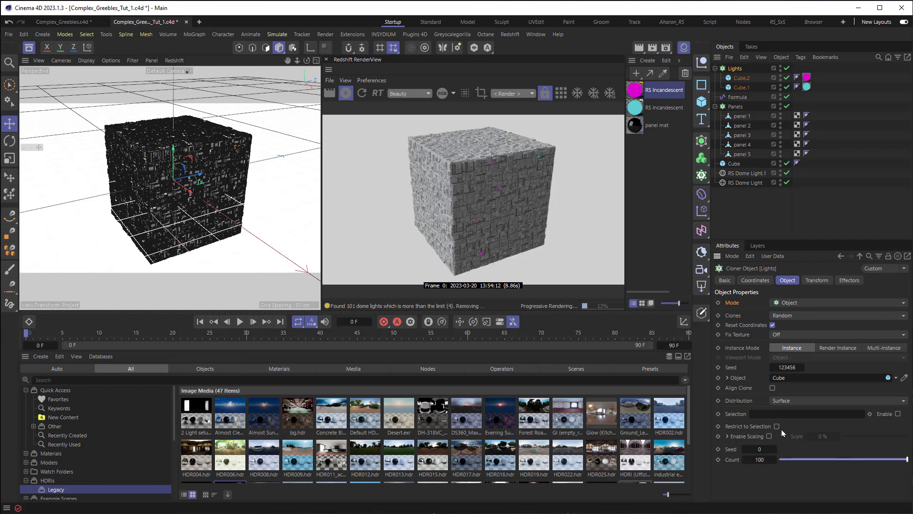
click(772, 388)
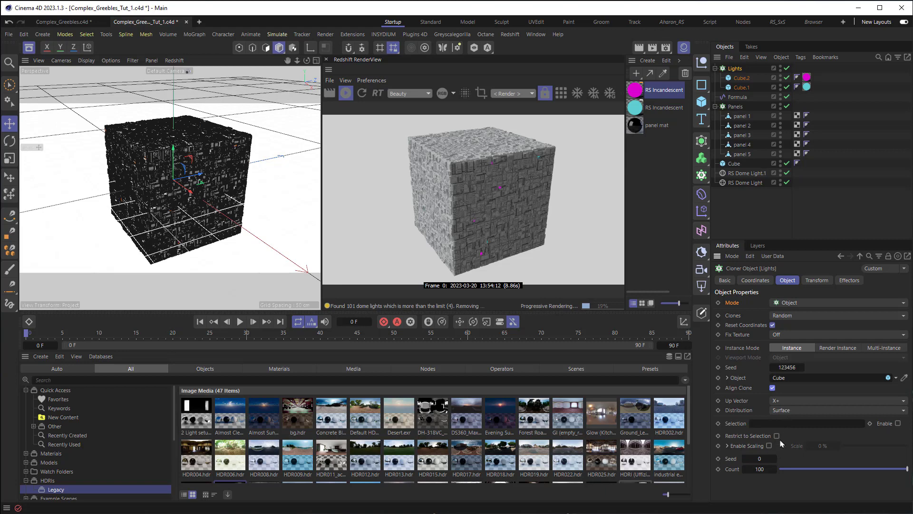
drag(751, 470, 757, 471)
Step: Offset the Lights clones outward by setting the cloner's transform P.Z to 2 cm
click(816, 280)
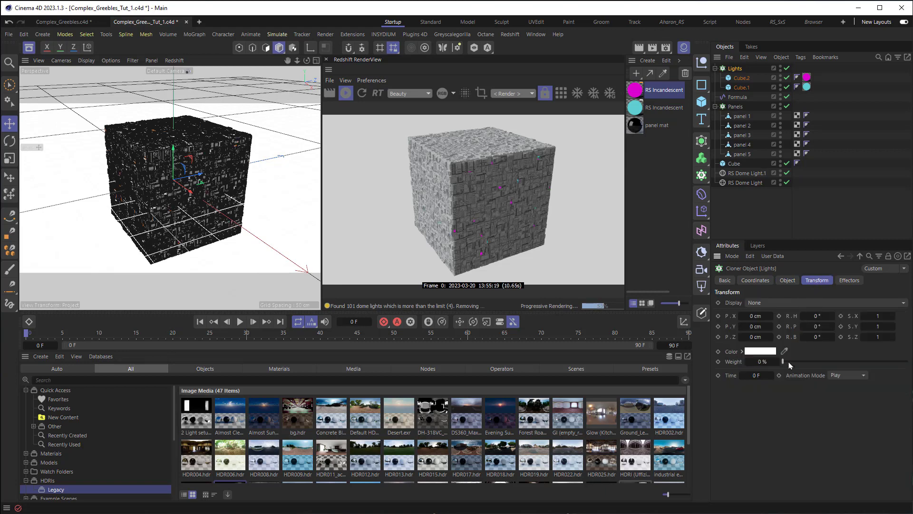
click(756, 337)
text(2)
key(Return)
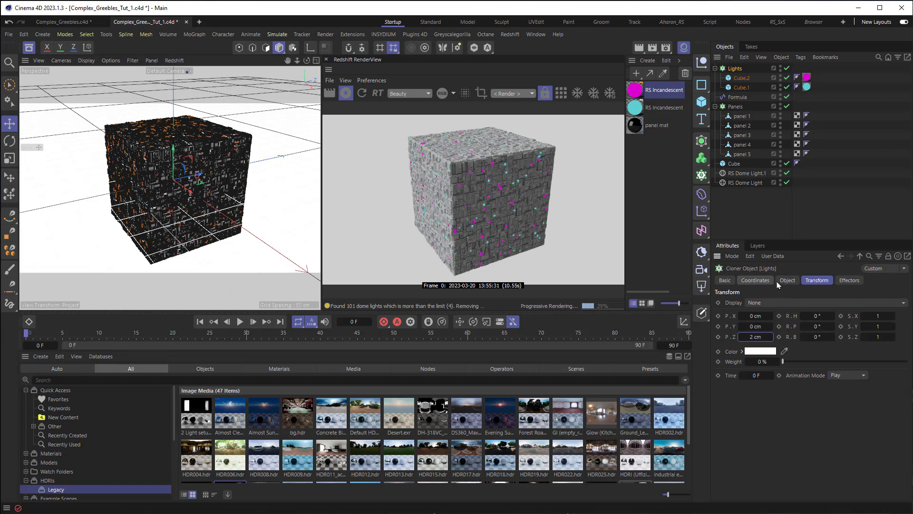
Step: Switch Align Clone off and back on in the Lights cloner to compare the result
click(778, 282)
click(773, 388)
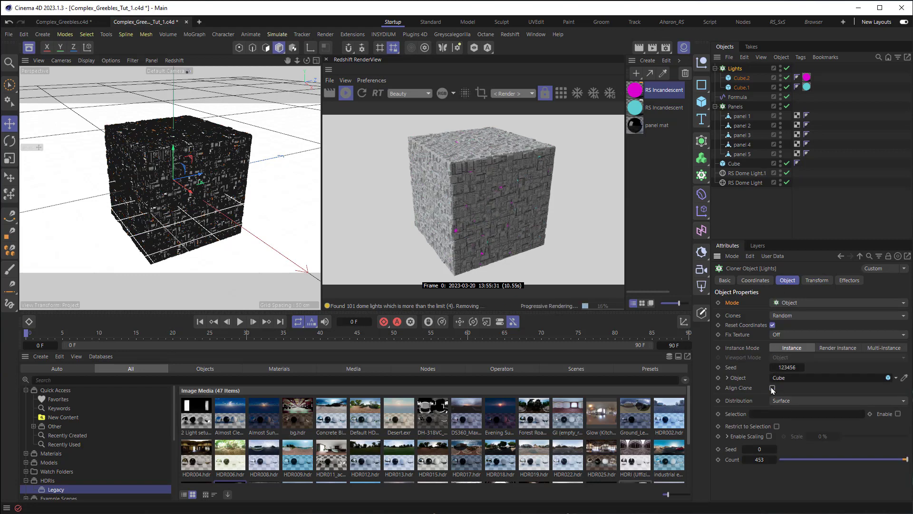
click(772, 388)
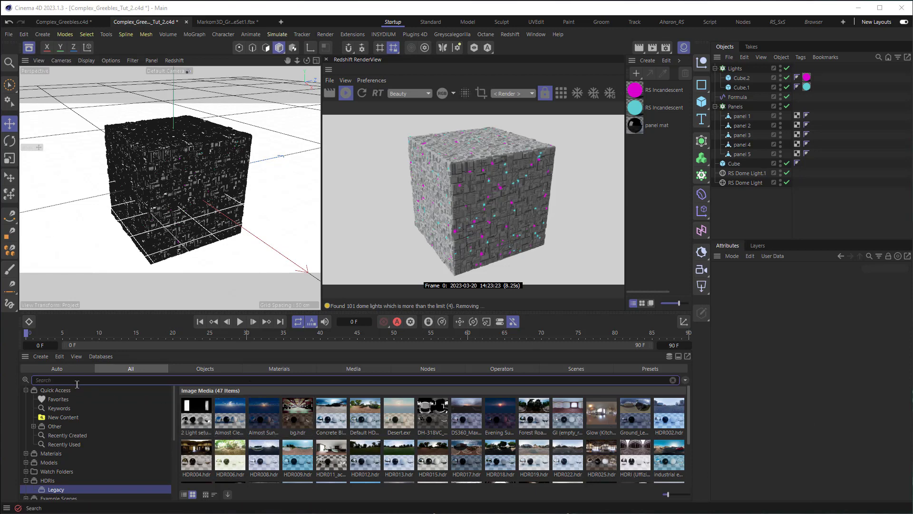
Step: Apply the Silver Rough 001 30cm material from the Metal asset category to all five panels
click(257, 371)
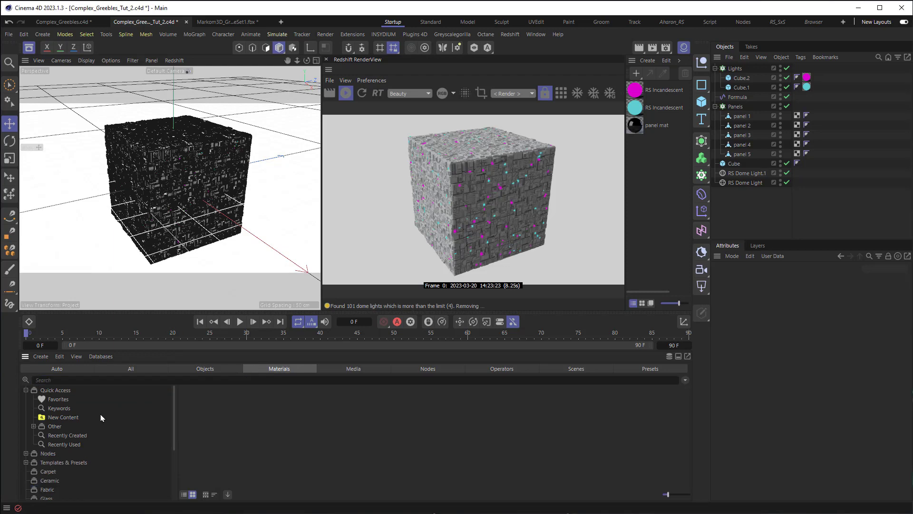
scroll(77, 470, down, 3)
click(47, 469)
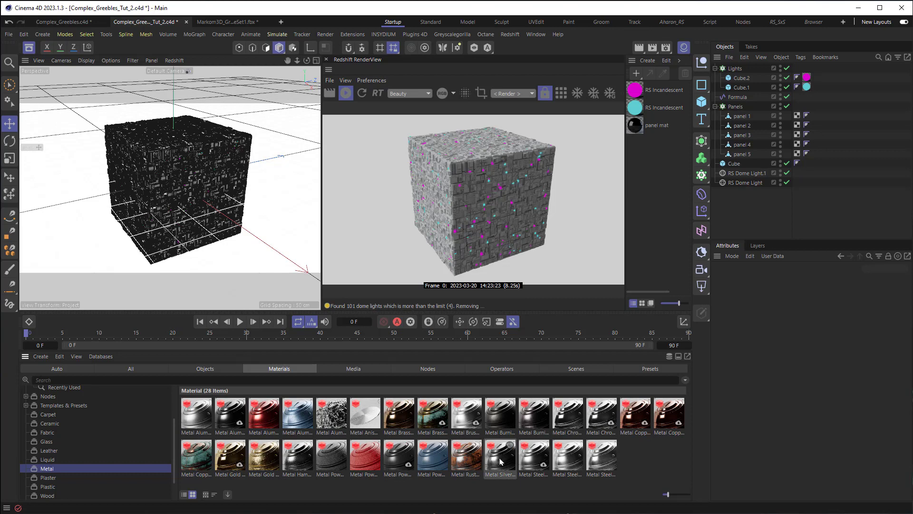
drag(500, 461, 745, 119)
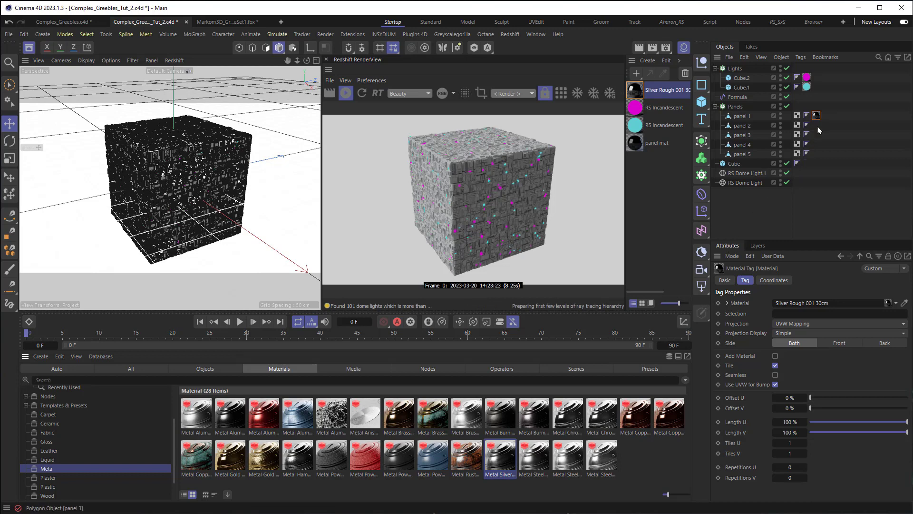
ctrl+drag(816, 119, 816, 153)
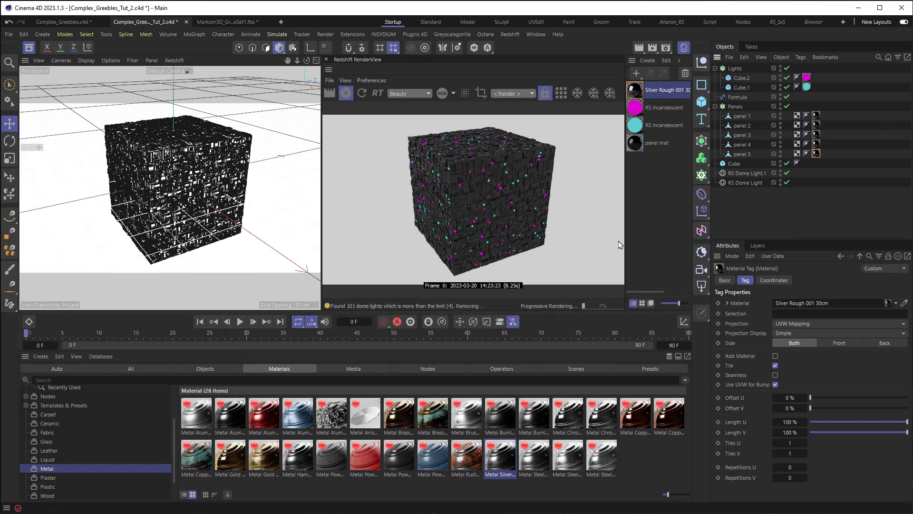
Step: Add a Plane, scale it up into a large floor, and lower it to the base of the cube
click(701, 101)
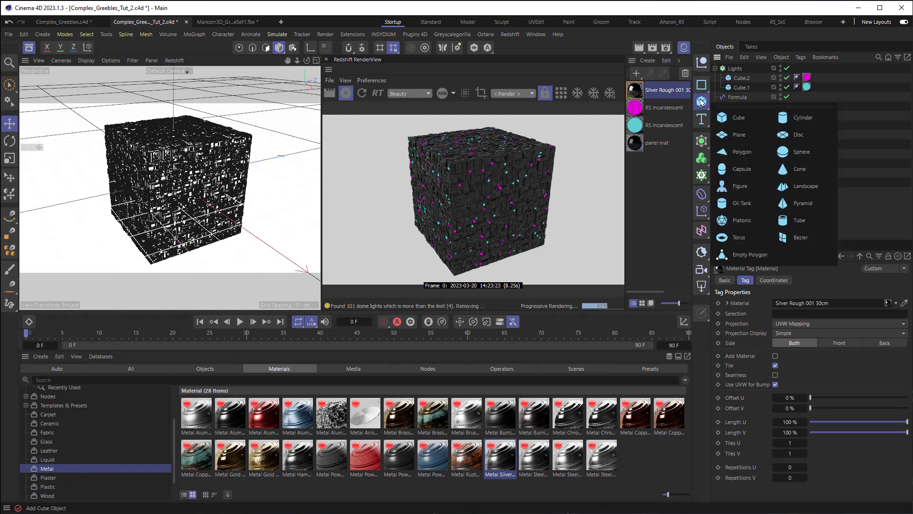
click(738, 135)
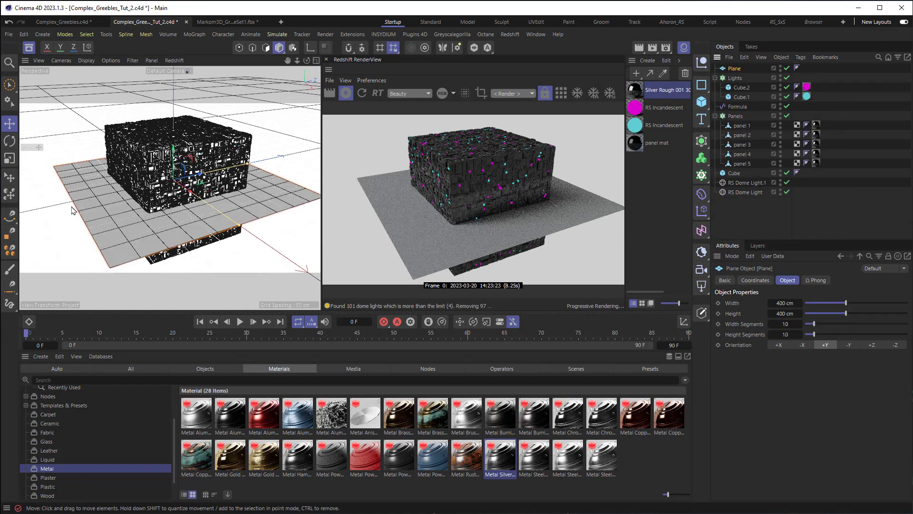
click(9, 158)
drag(71, 228, 181, 245)
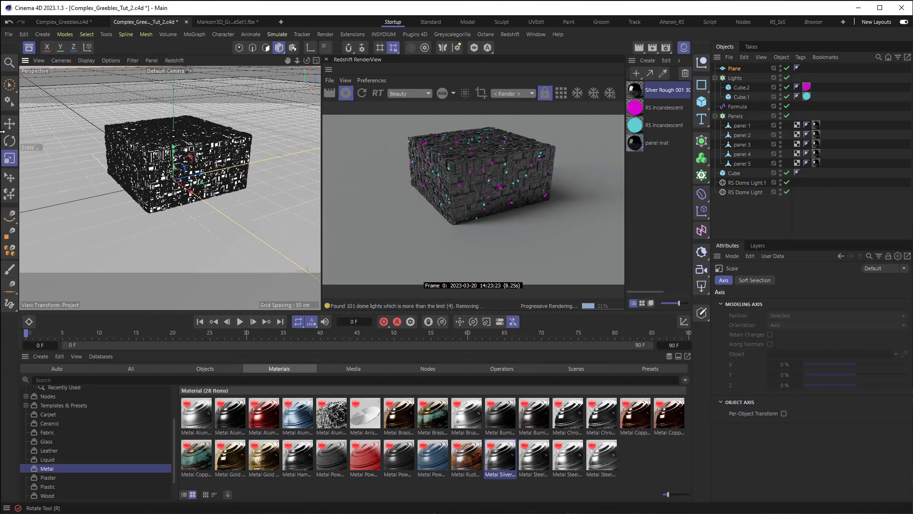
key(e)
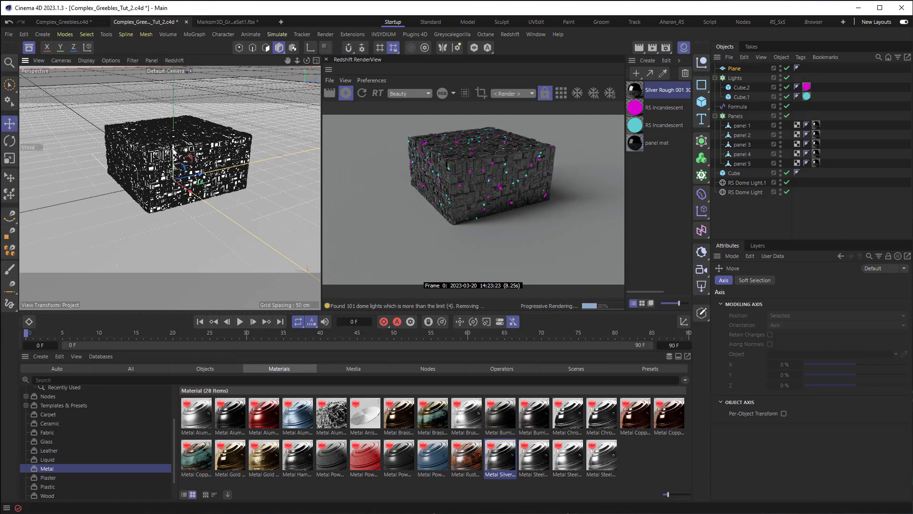
drag(172, 151, 171, 199)
Step: Apply the Metal Burnished 002 80cm material to the floor plane and set its projection to Cubic
click(534, 413)
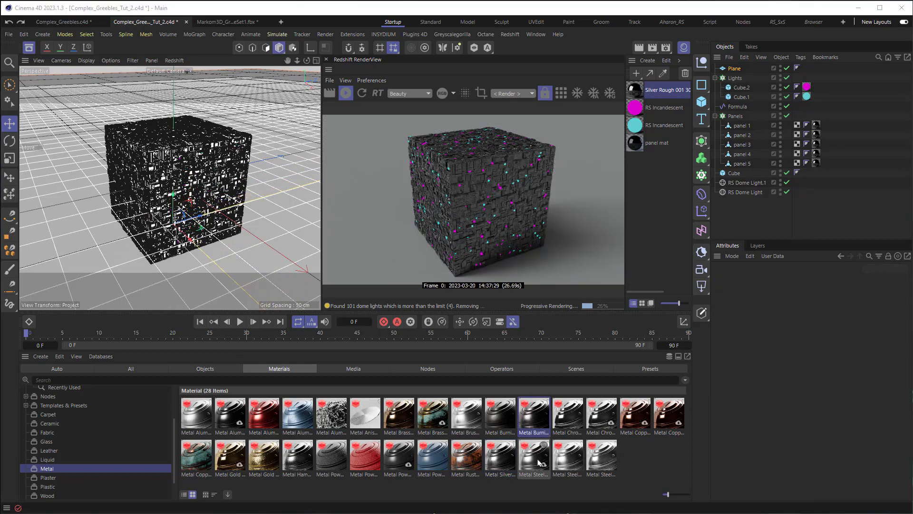
drag(281, 258, 281, 258)
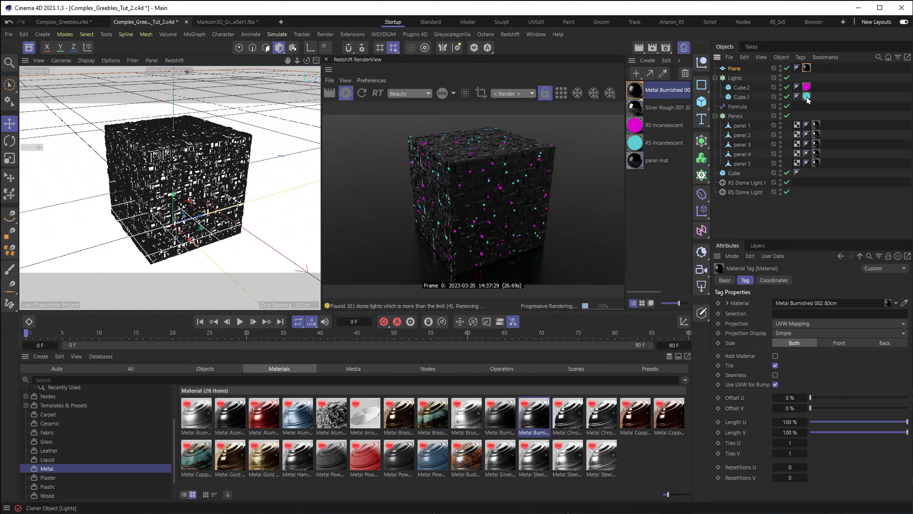
click(797, 324)
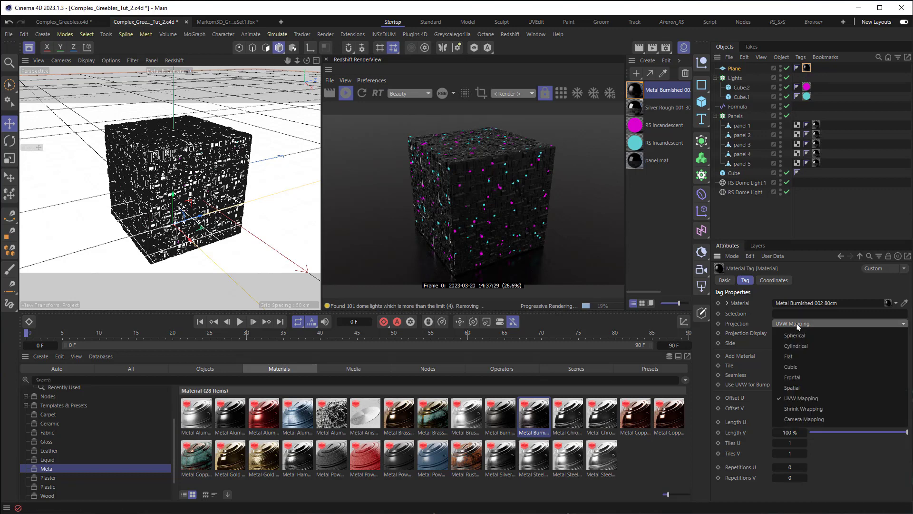
click(794, 366)
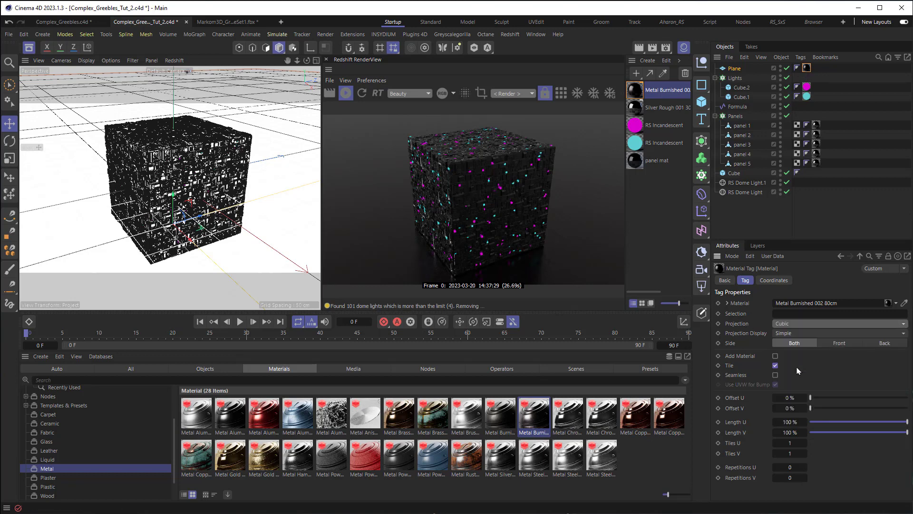
Step: Set the floor material's Tiles U and Tiles V to 2
click(792, 443)
text(2)
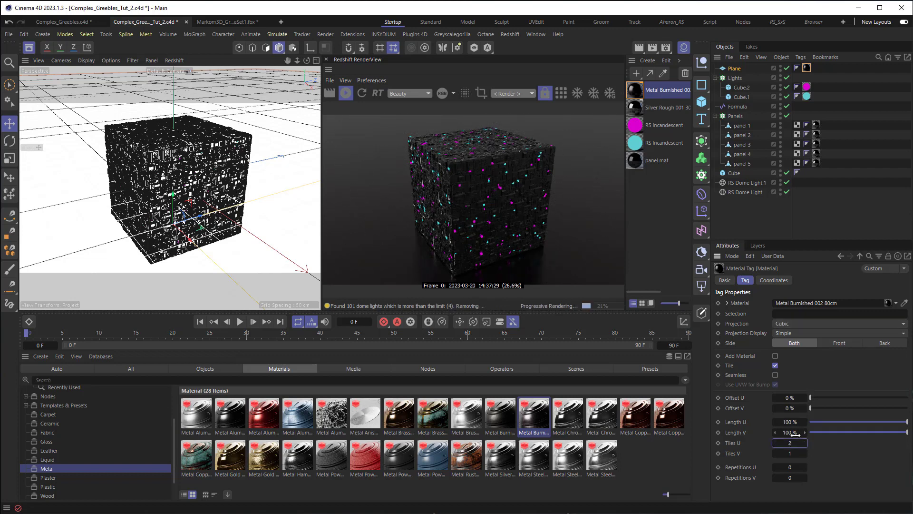
key(Tab)
text(2)
key(Return)
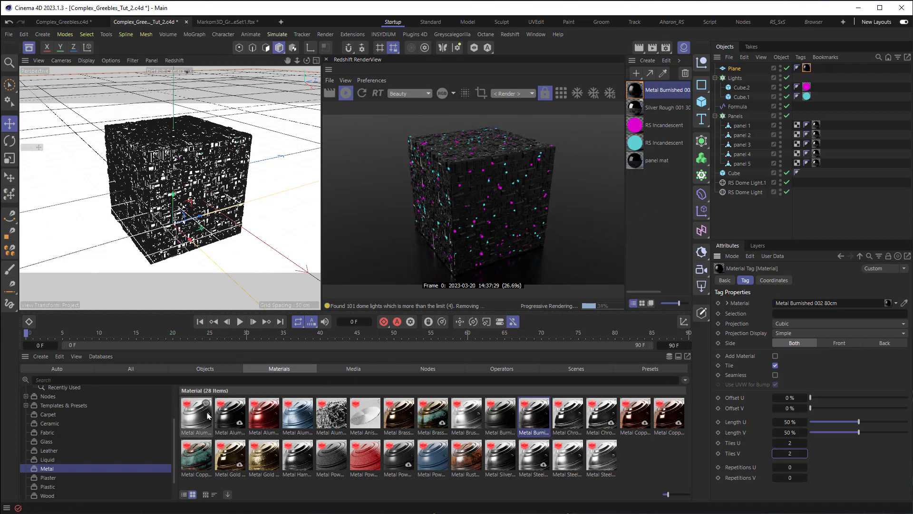
Step: Replace the Silver Rough material on the panels with the Metal Aluminium 001 asset
drag(199, 418, 465, 367)
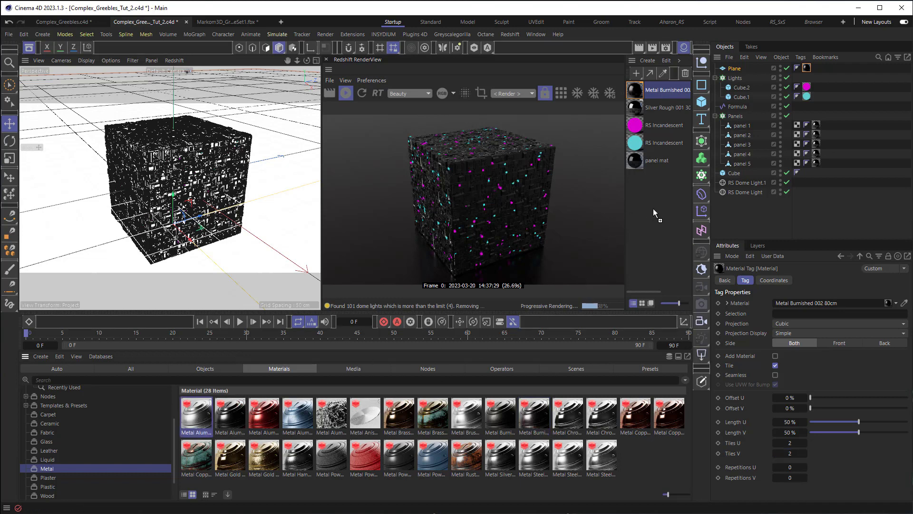
drag(652, 209, 641, 125)
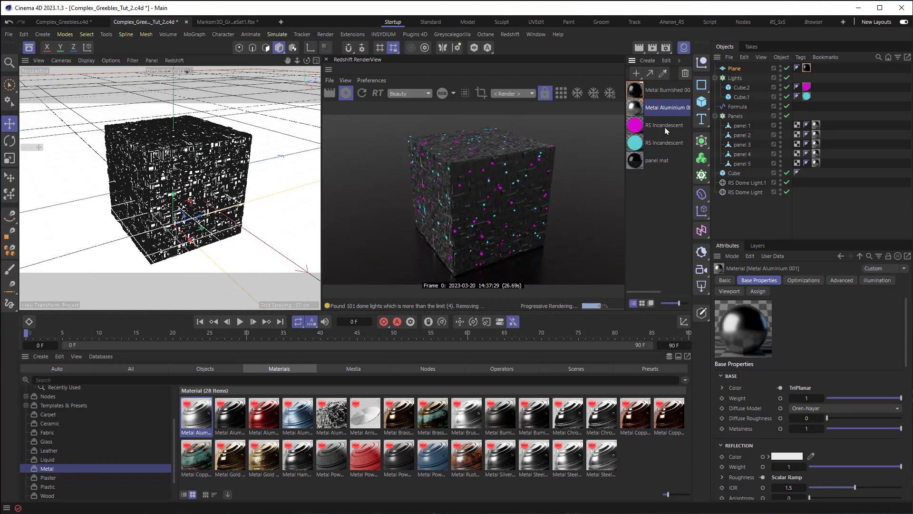
Step: Set the intensity of RS Dome Light, the one with the HDR texture, to 2
click(746, 192)
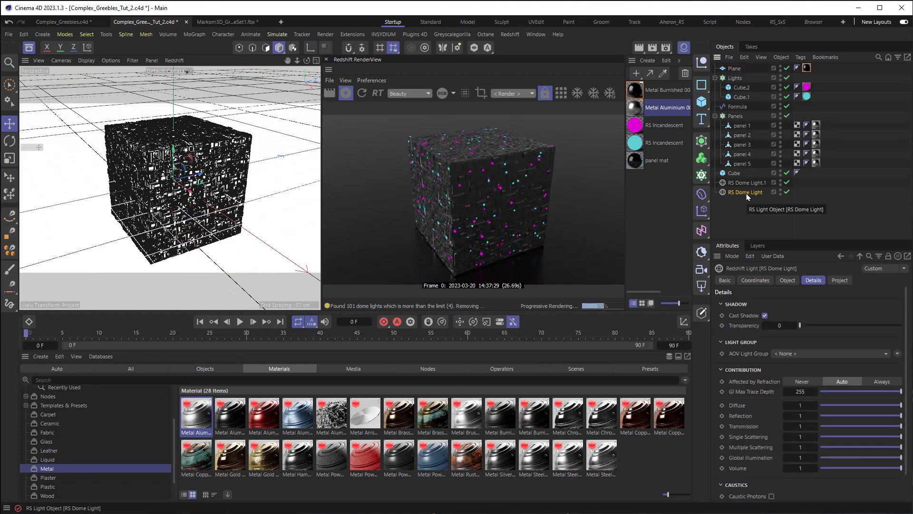
click(787, 280)
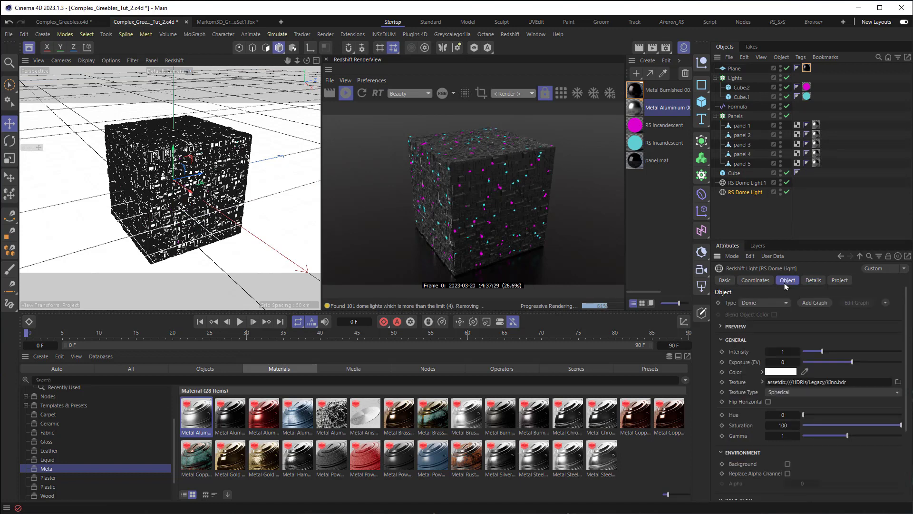
click(781, 352)
text(2)
key(Return)
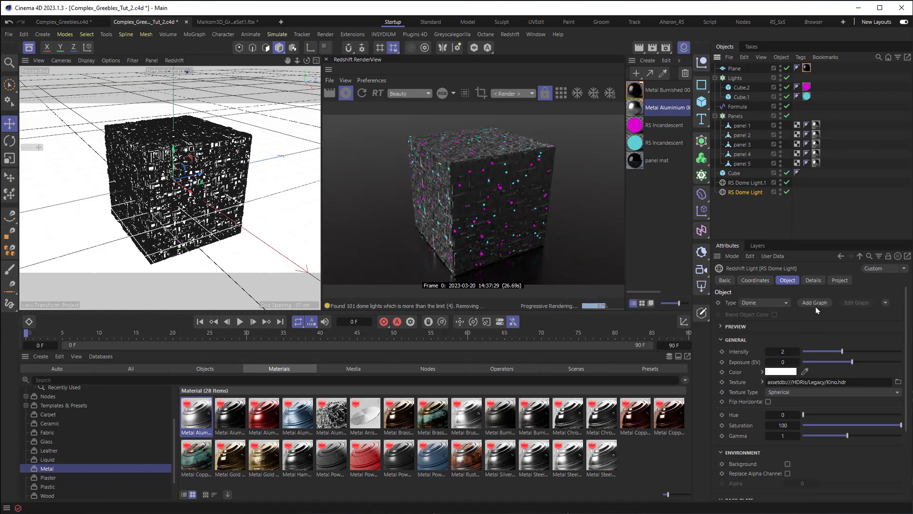
Step: Set the intensity of RS Dome Light.1 to 3
click(745, 183)
click(784, 354)
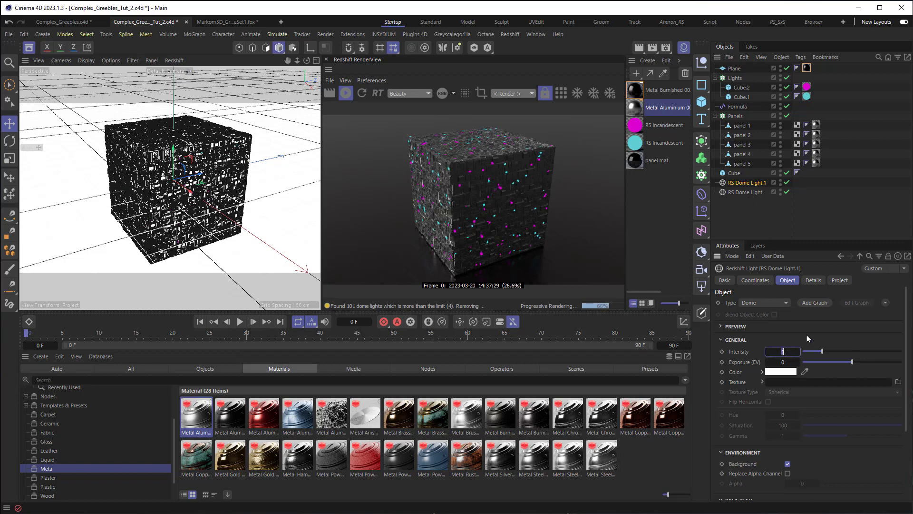
text(3)
key(Return)
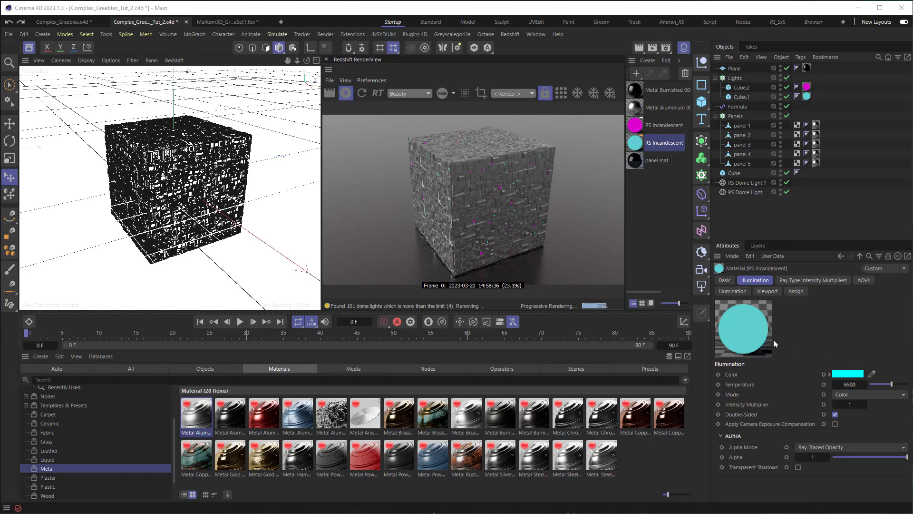
Step: Add a Redshift camera, make it the active view, and set its Bloom lens effect to Override
click(702, 269)
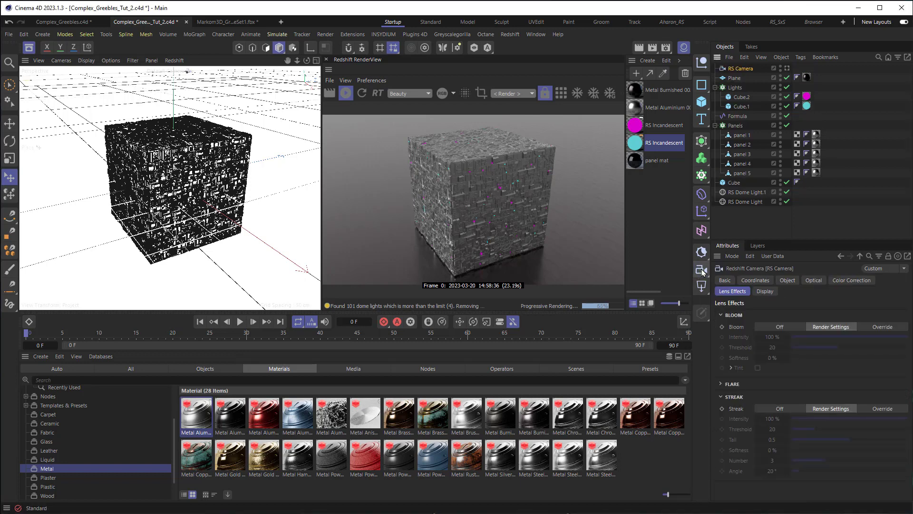
click(788, 69)
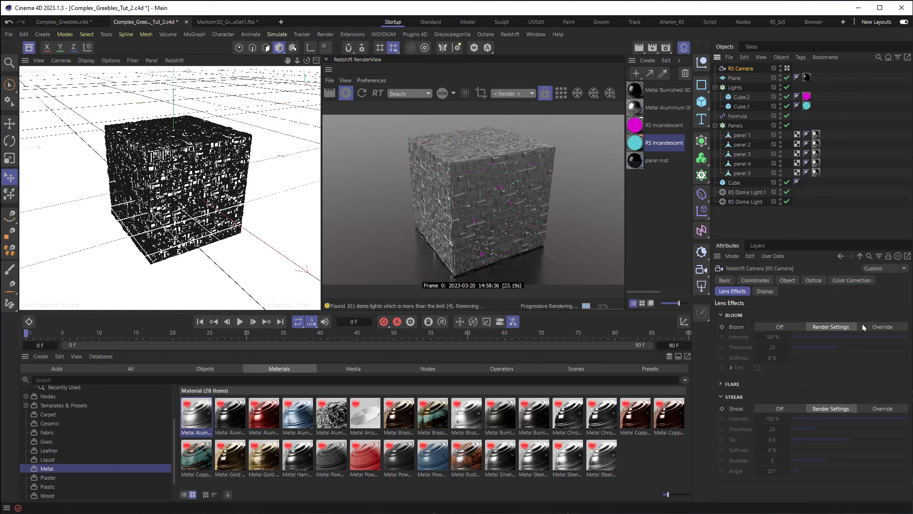
click(887, 329)
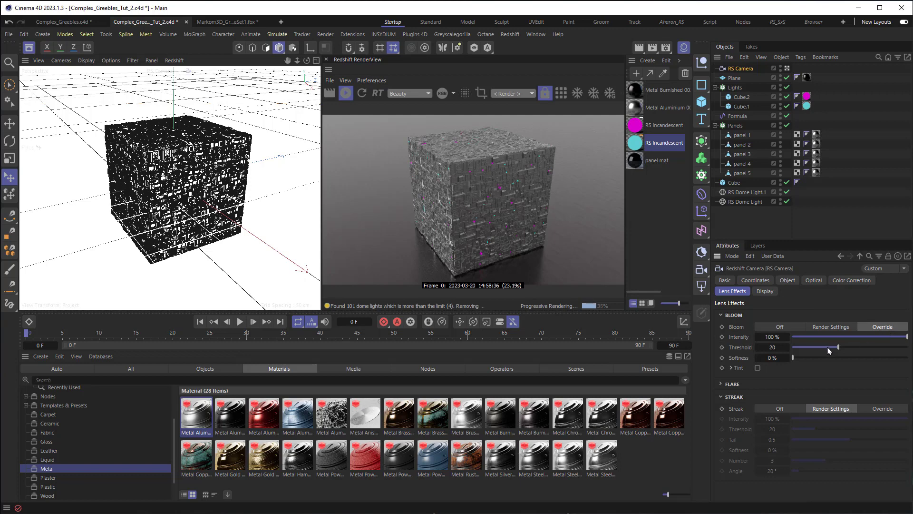
Step: Set the camera's Bloom threshold to 3
drag(828, 351, 799, 352)
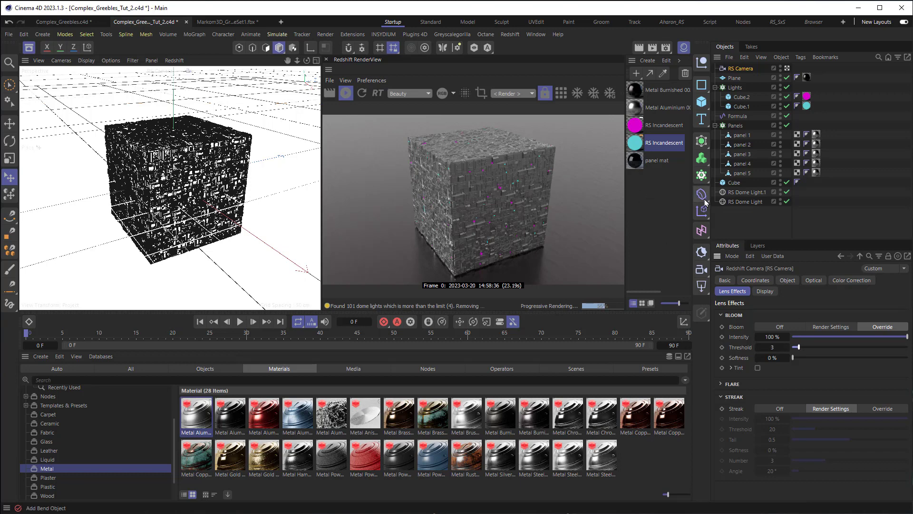
Step: Set the illumination intensity multiplier to 10 on the cyan RS Incandescent material and to 13 on the magenta one
click(637, 144)
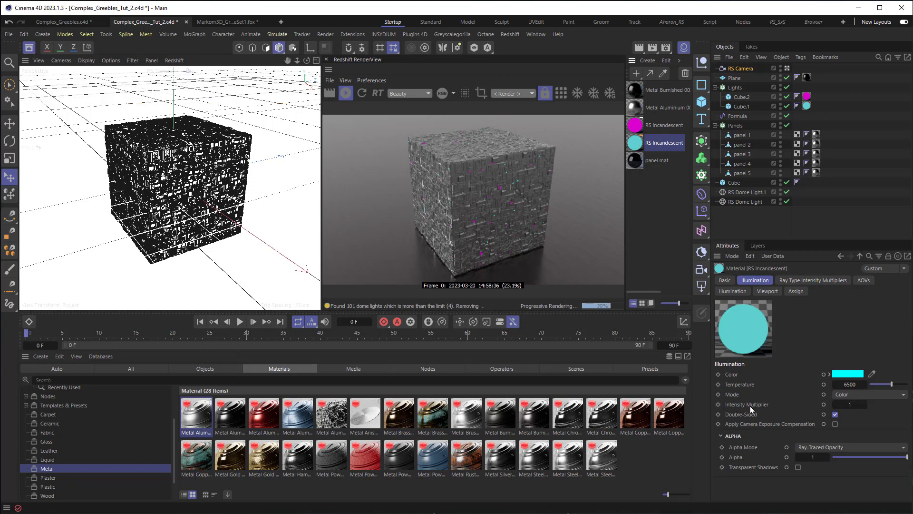
click(849, 405)
key(Return)
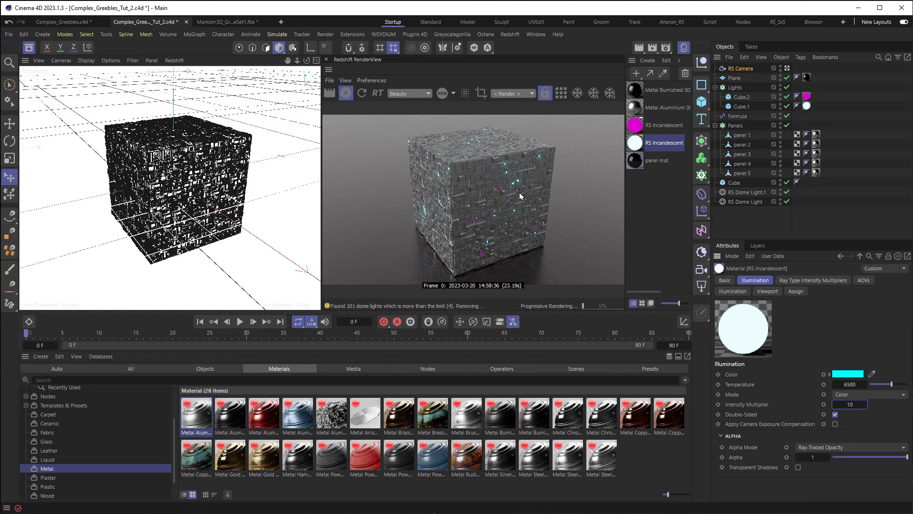
click(643, 127)
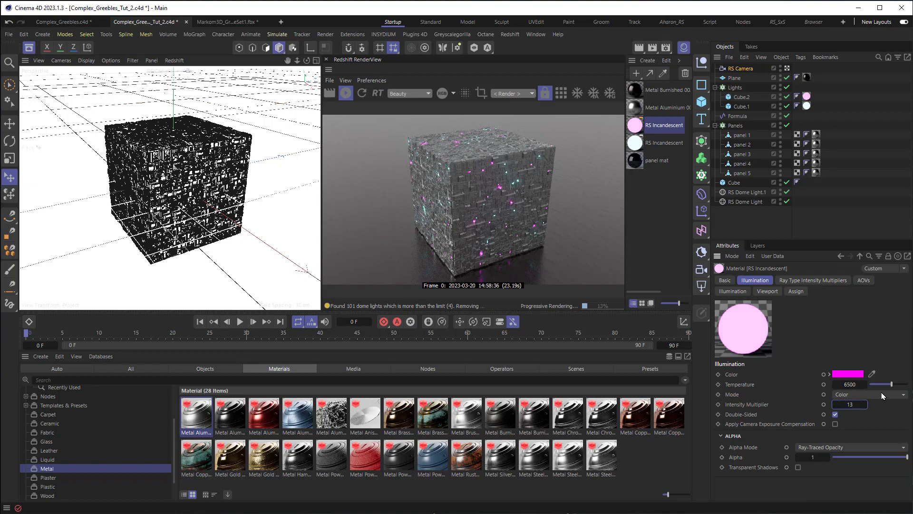
key(Return)
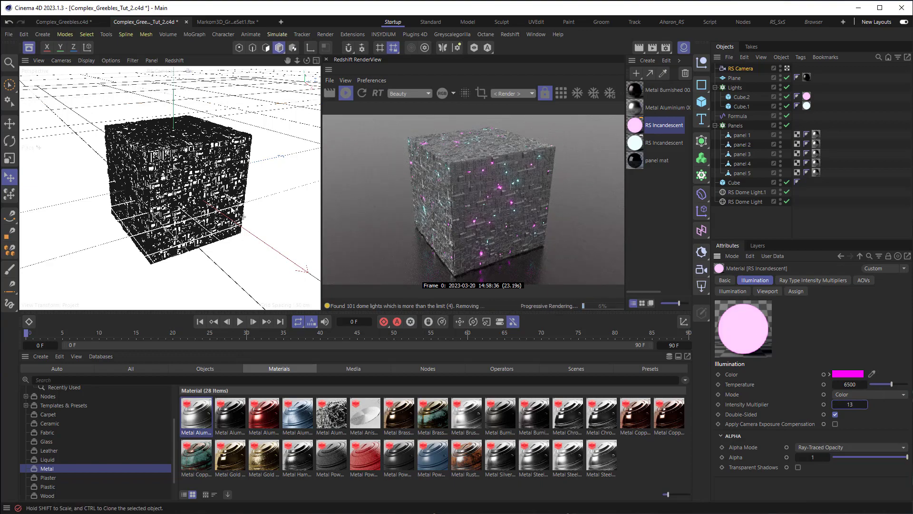
Step: Set the RS Camera's Bloom intensity to 250% and its threshold to 4
scroll(171, 190, up, 5)
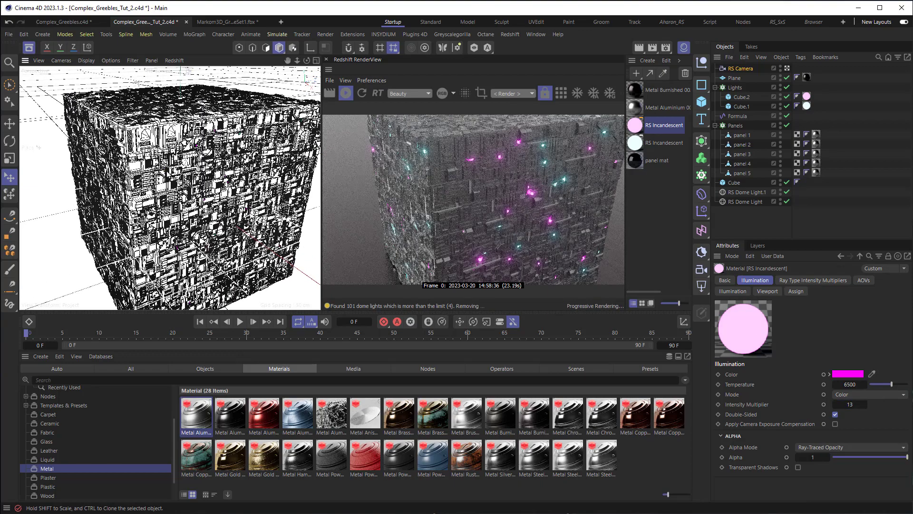
scroll(171, 190, up, 3)
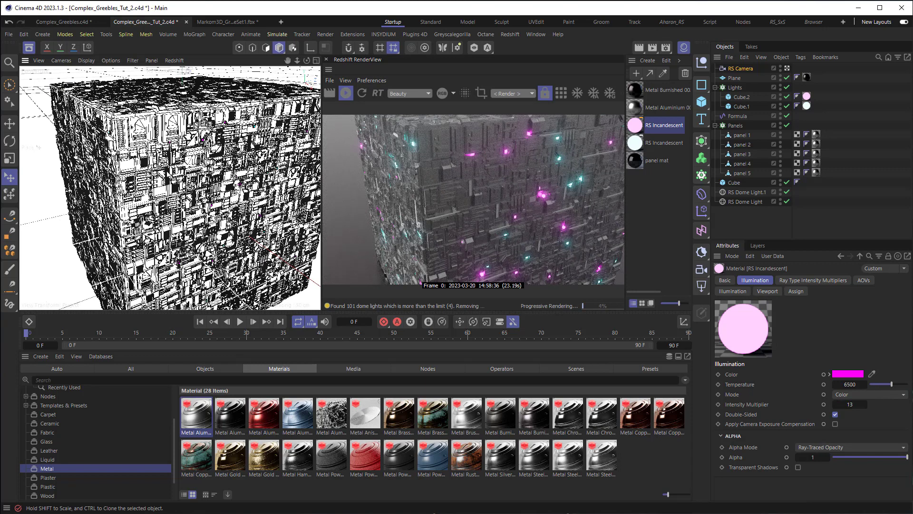
click(740, 68)
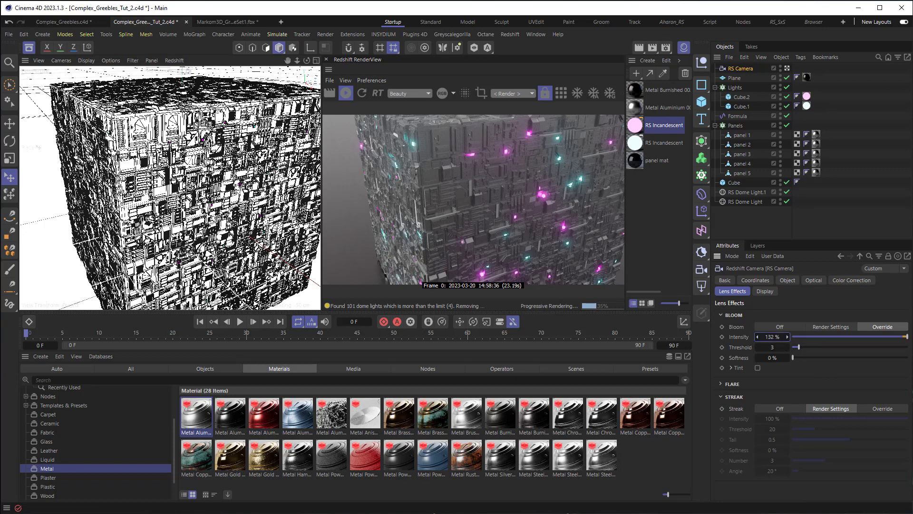
drag(761, 337, 766, 337)
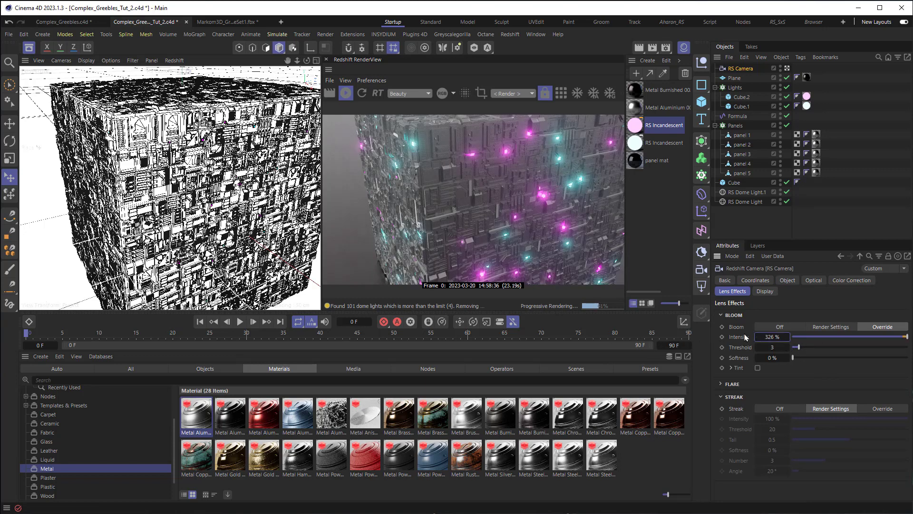
drag(799, 347, 802, 349)
click(771, 337)
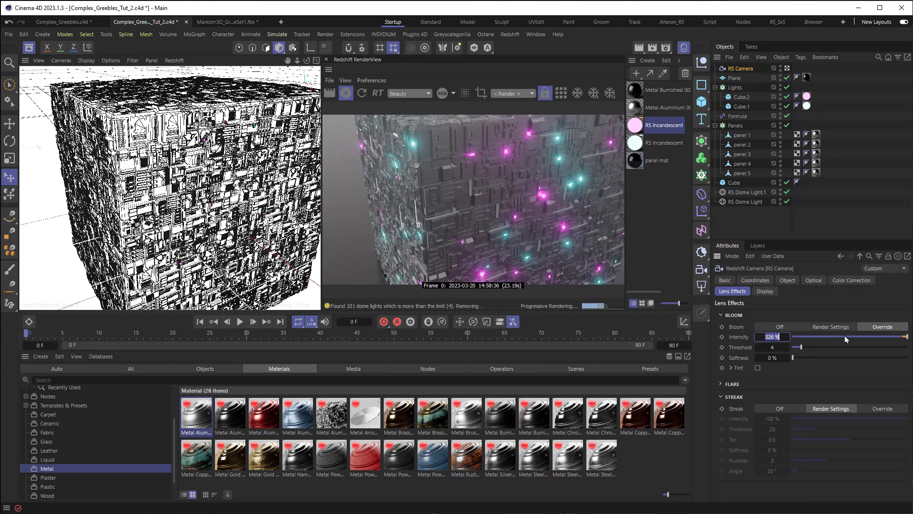
text(250)
key(Return)
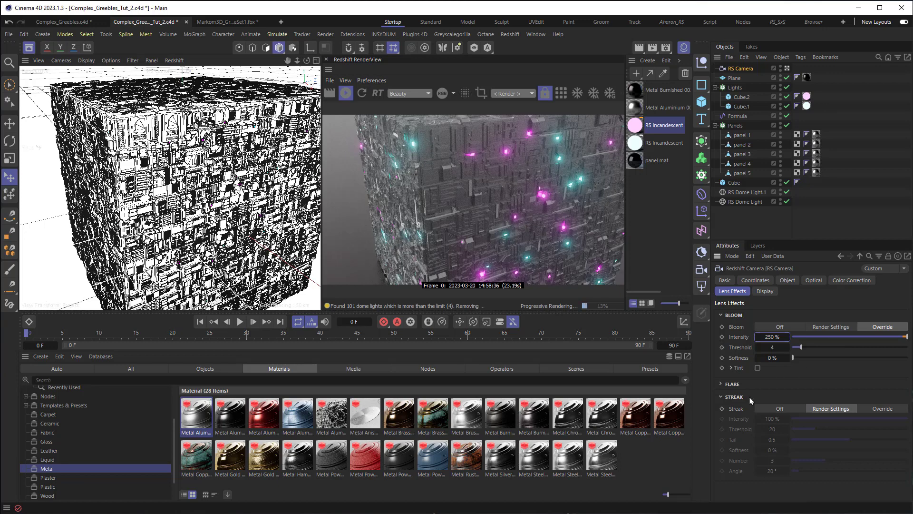
Step: Set the camera's Streak lens effect to Override, with a threshold of 3 and an intensity of 150%
click(883, 408)
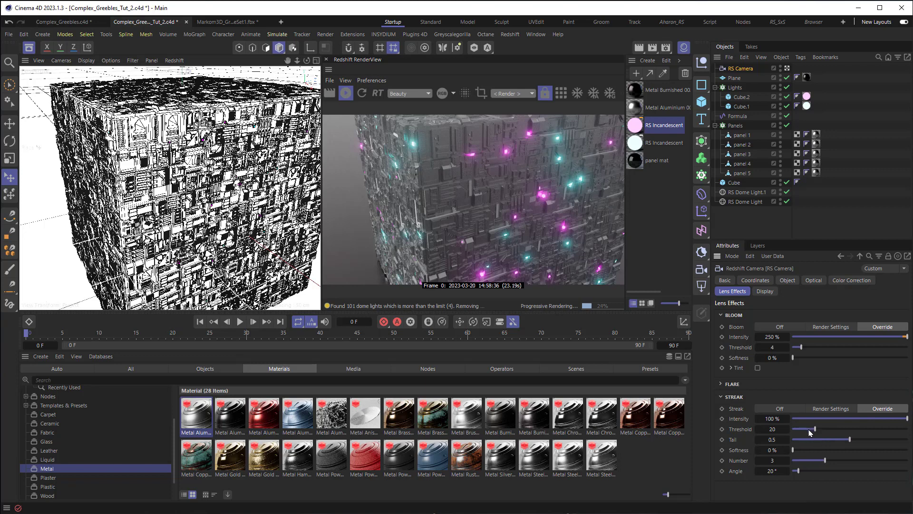
mouse_move(809, 431)
mouse_down()
mouse_move(796, 434)
mouse_move(776, 419)
mouse_up()
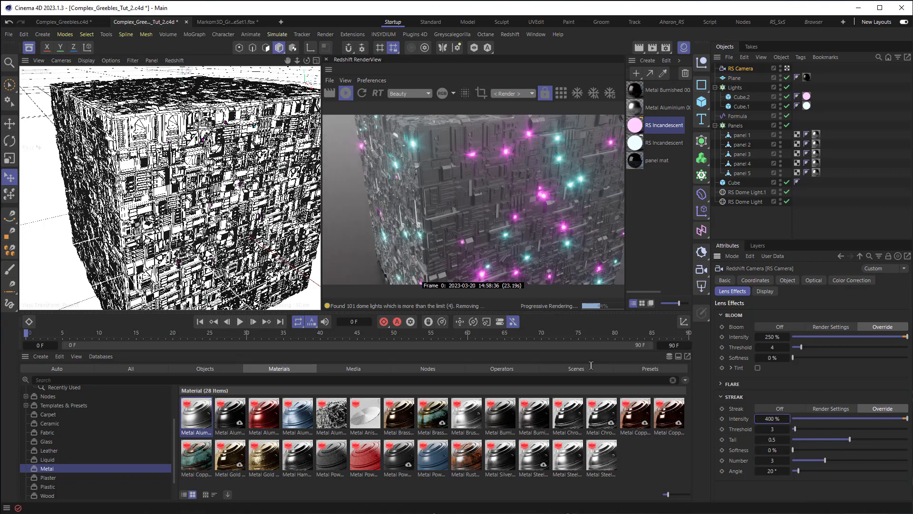
double_click(777, 418)
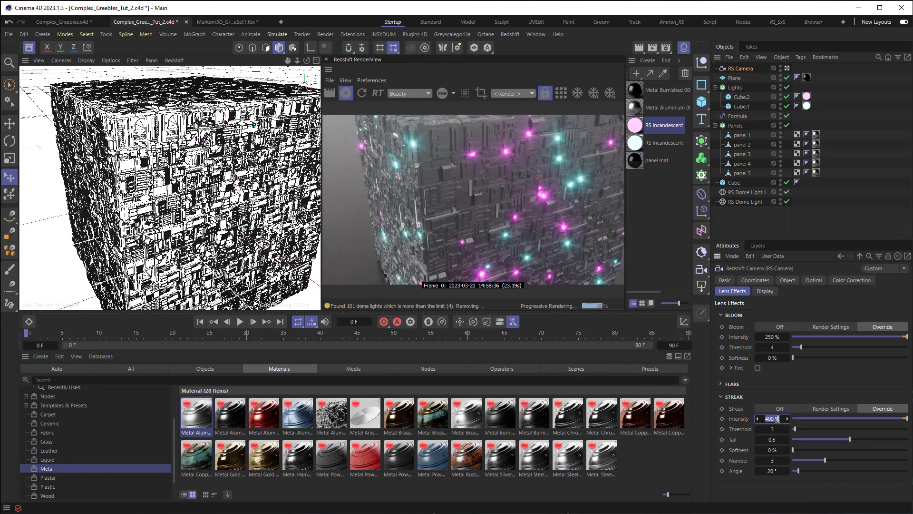
text(150)
key(Return)
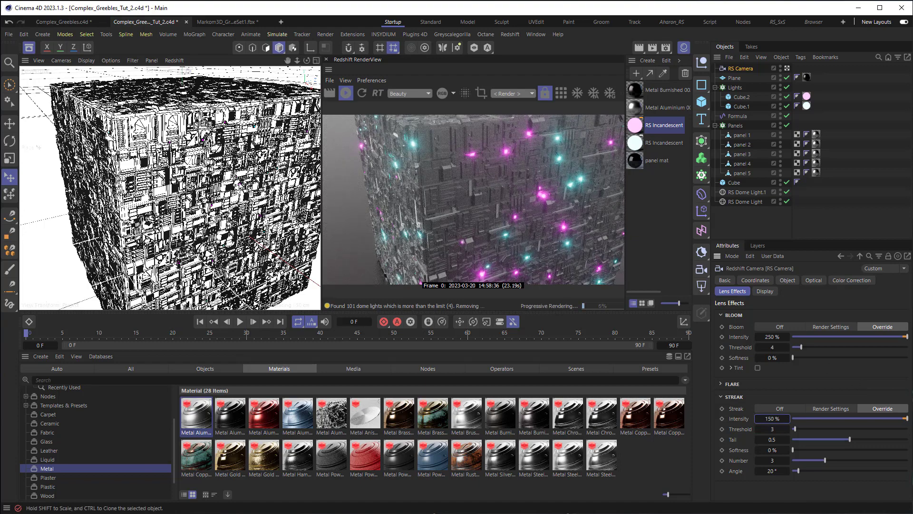
Step: Enable Bokeh in the RS Camera's depth of field settings
scroll(198, 229, down, 5)
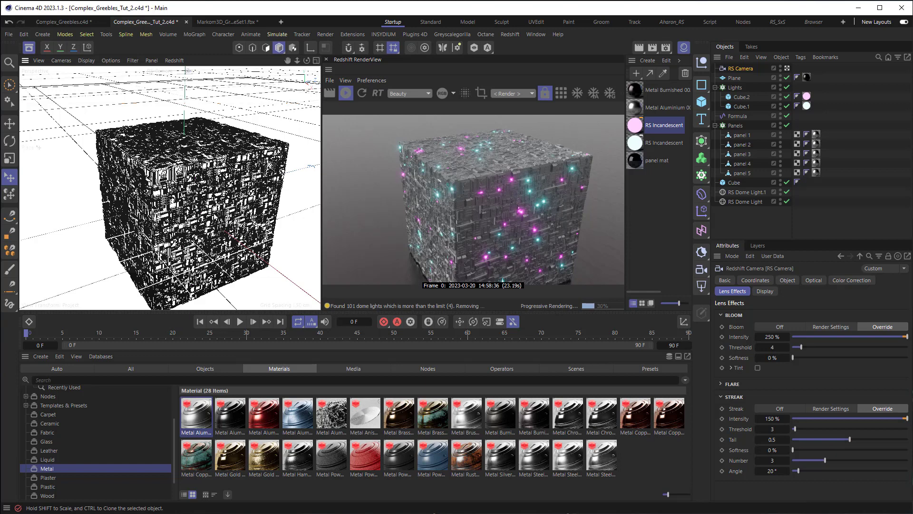
scroll(221, 216, up, 2)
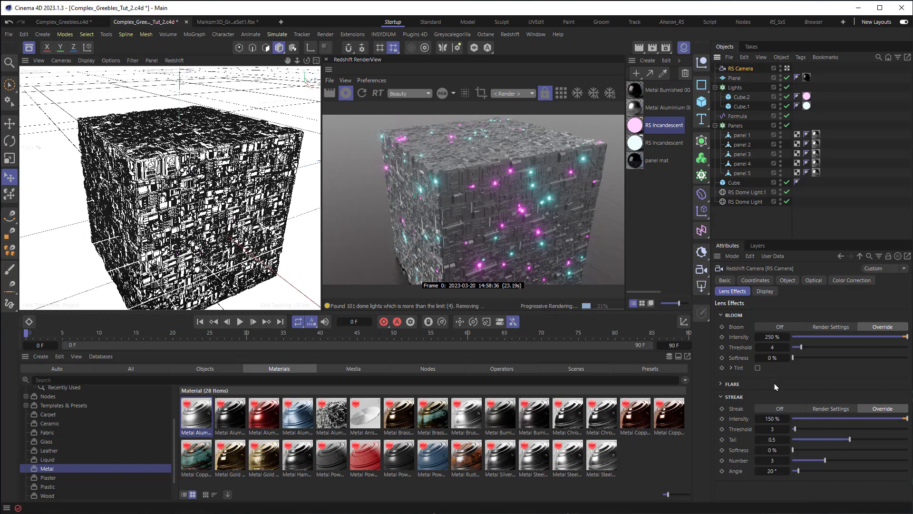
click(809, 282)
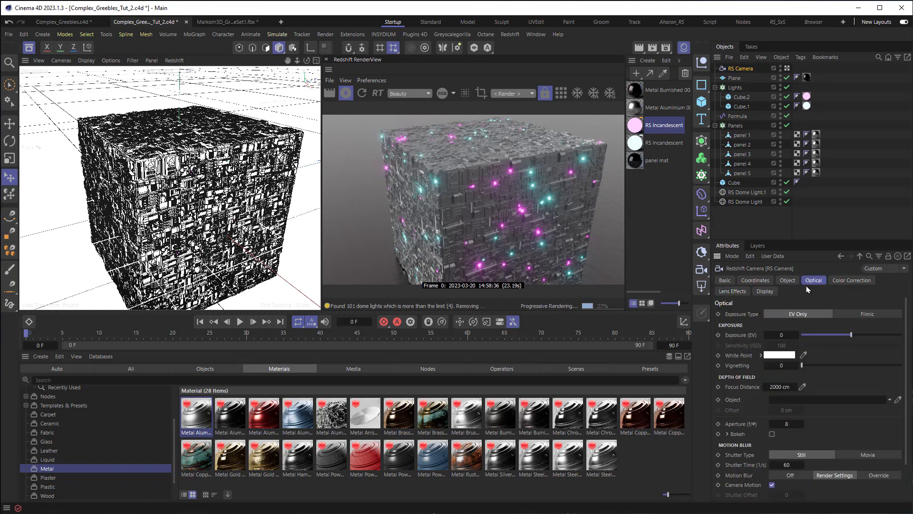
click(772, 435)
Step: Place a new Null on the cube's surface near the front corner and assign it as the RS Camera's focus object
click(701, 62)
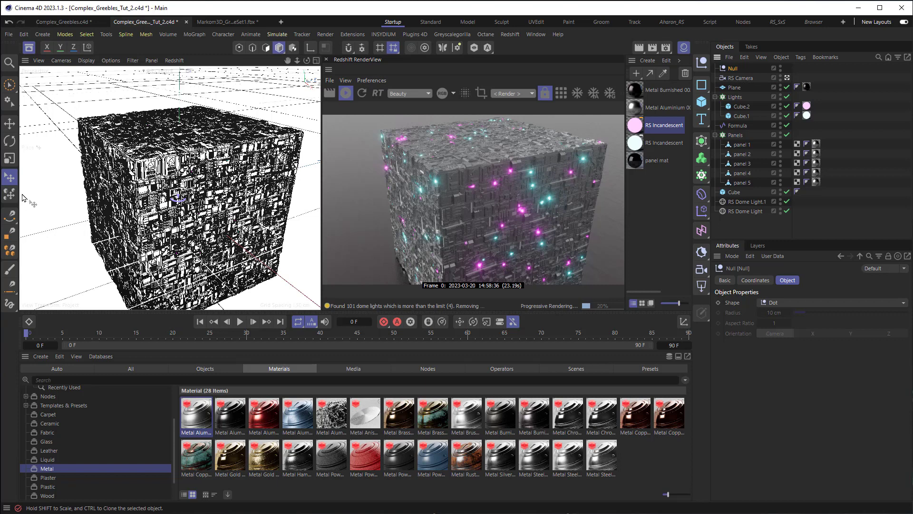
click(10, 182)
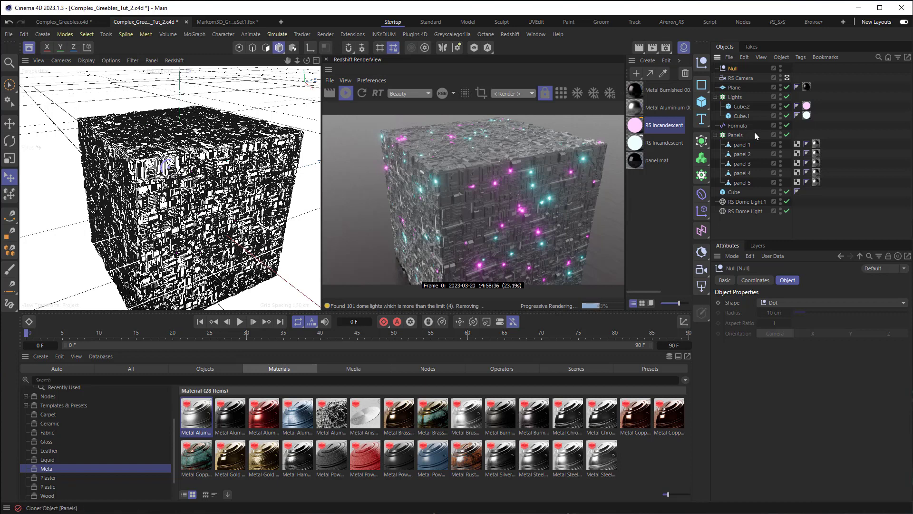
click(743, 79)
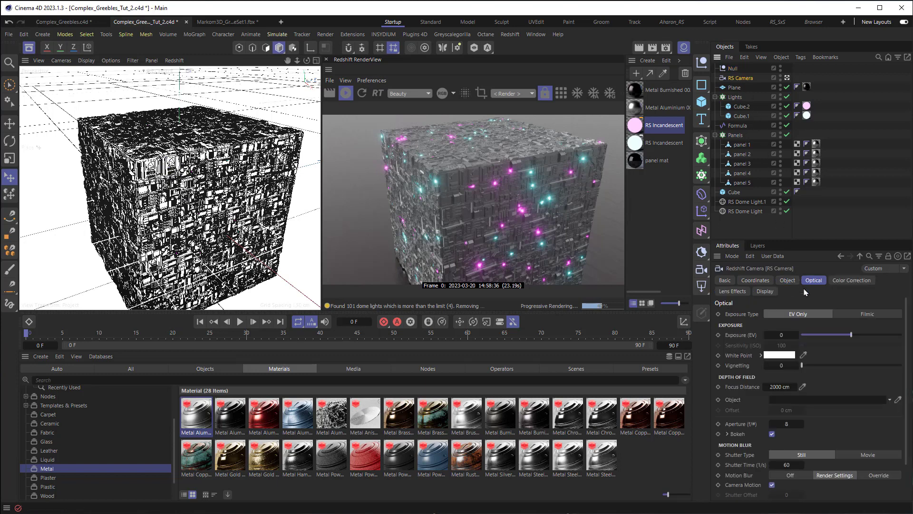
drag(732, 73, 788, 405)
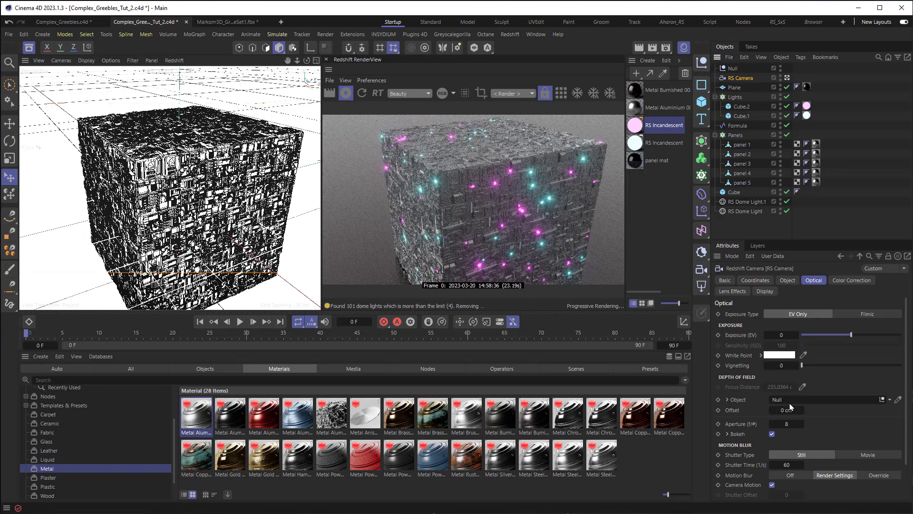
Step: Set the camera's aperture to 0.5
click(792, 423)
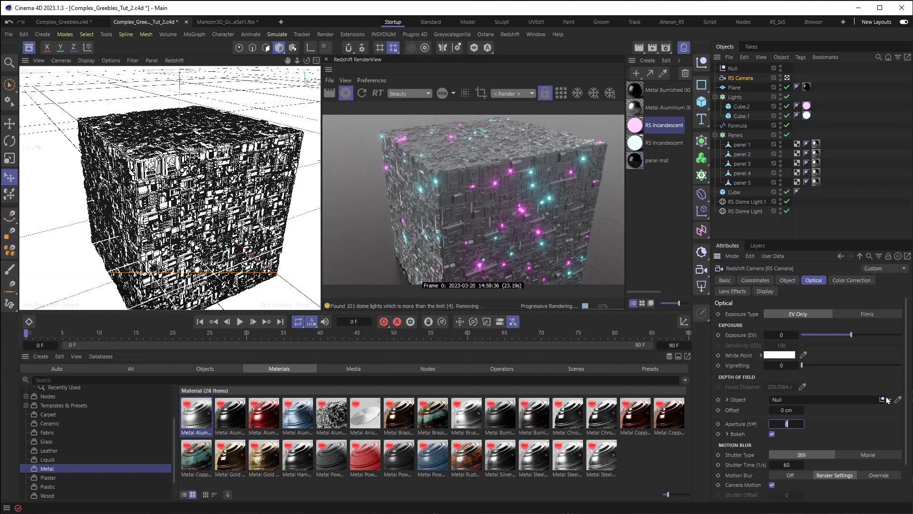
key(Return)
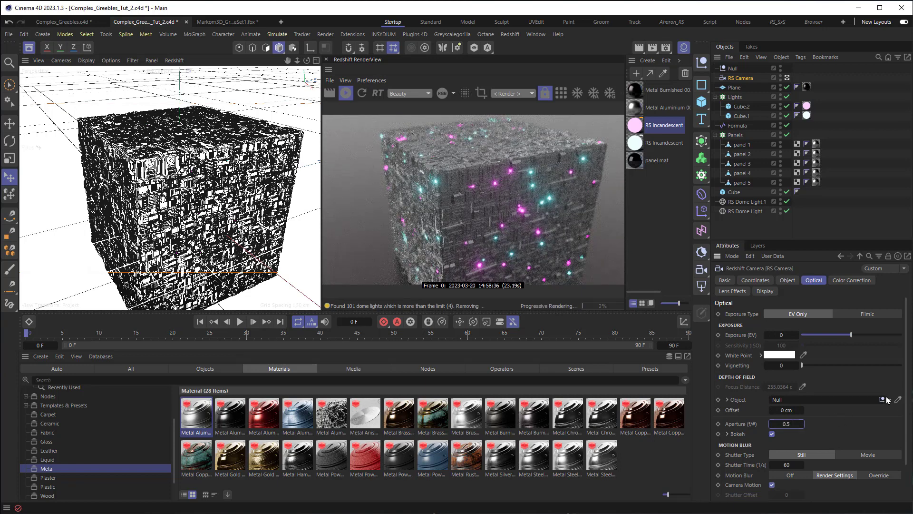
Step: Reposition the focus Null on the cube's side face near the front corner using the Place tool
scroll(304, 218, up, 2)
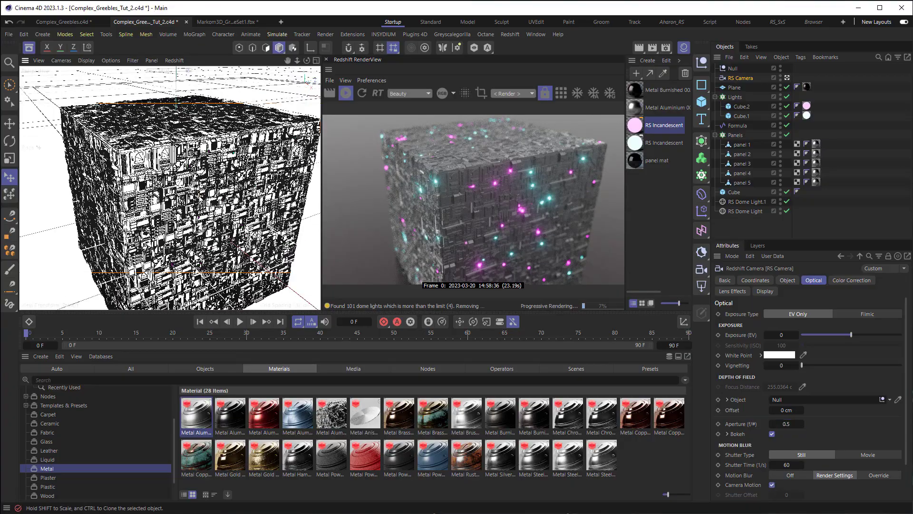
alt+drag(190, 190, 207, 233)
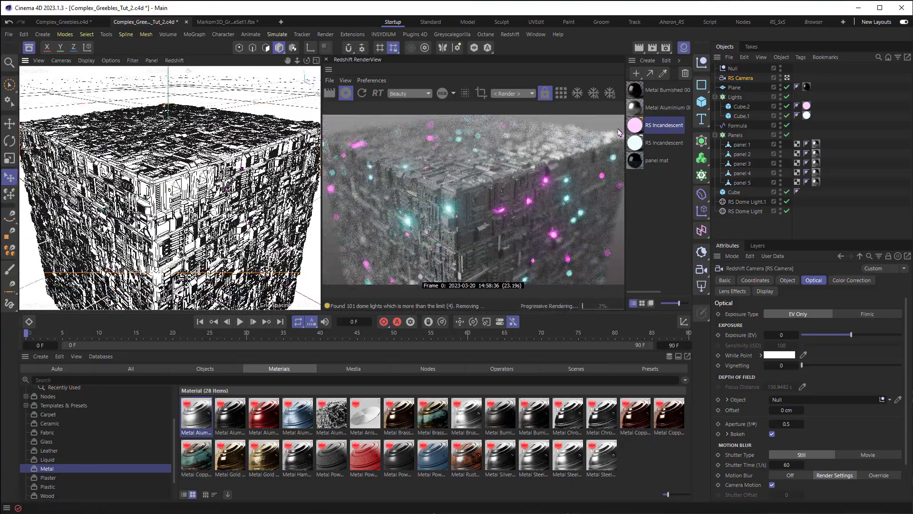
click(733, 68)
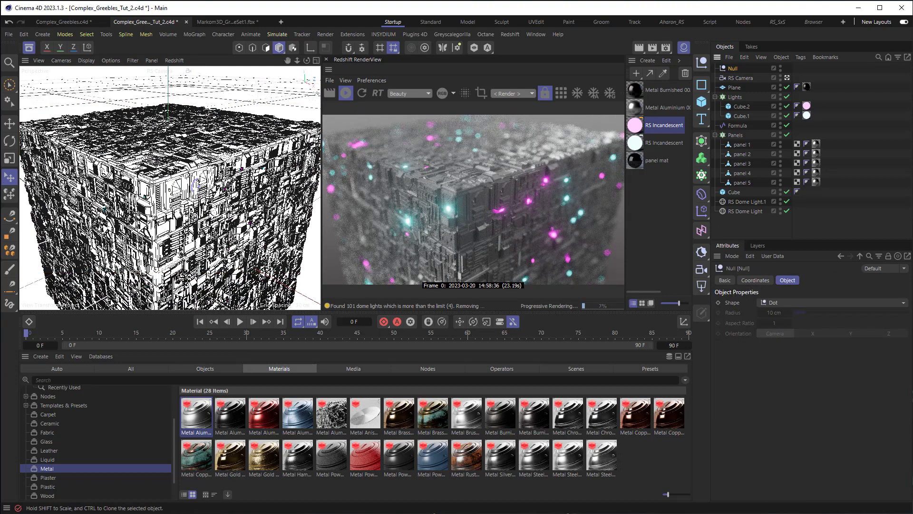
click(11, 178)
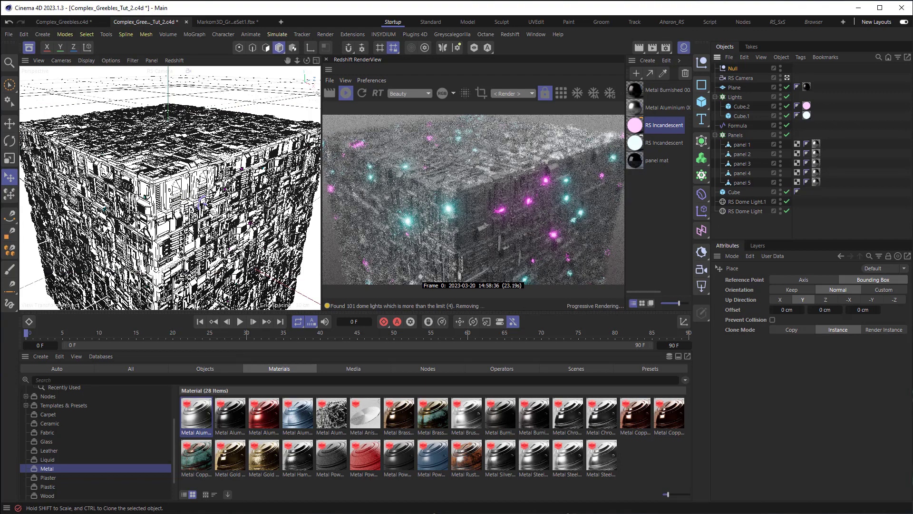
Step: Set the RS Camera's aperture to 1
click(740, 78)
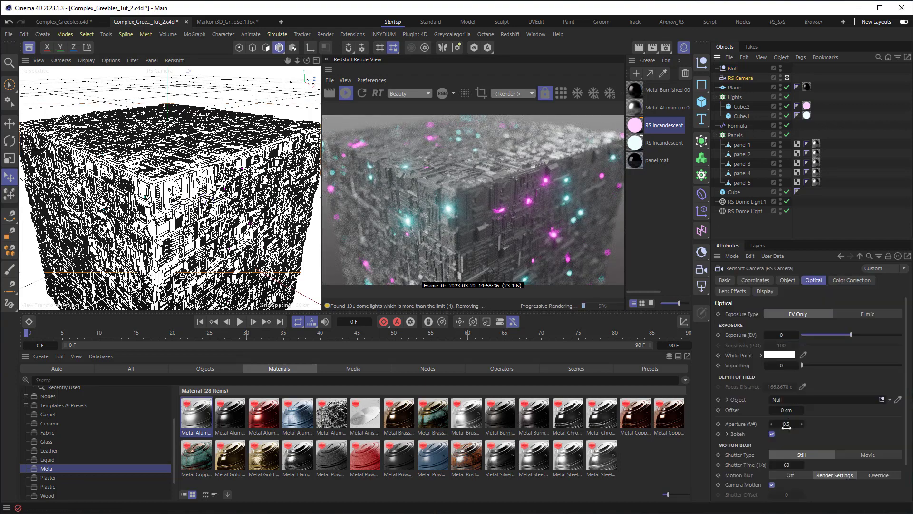
click(786, 426)
text(1)
key(Return)
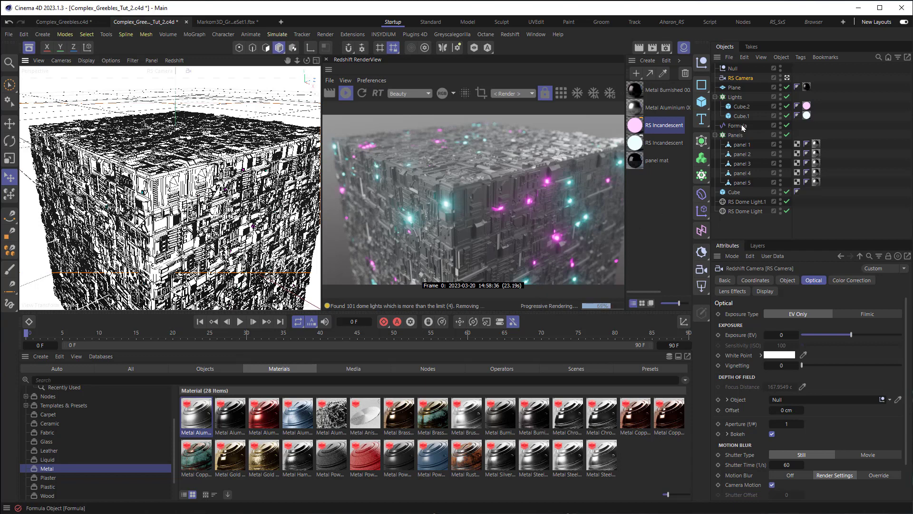
Step: Duplicate the Lights cloner and set both cubes in the copy to 1 cm in X, 12 cm in Y and 1 cm in Z
click(735, 97)
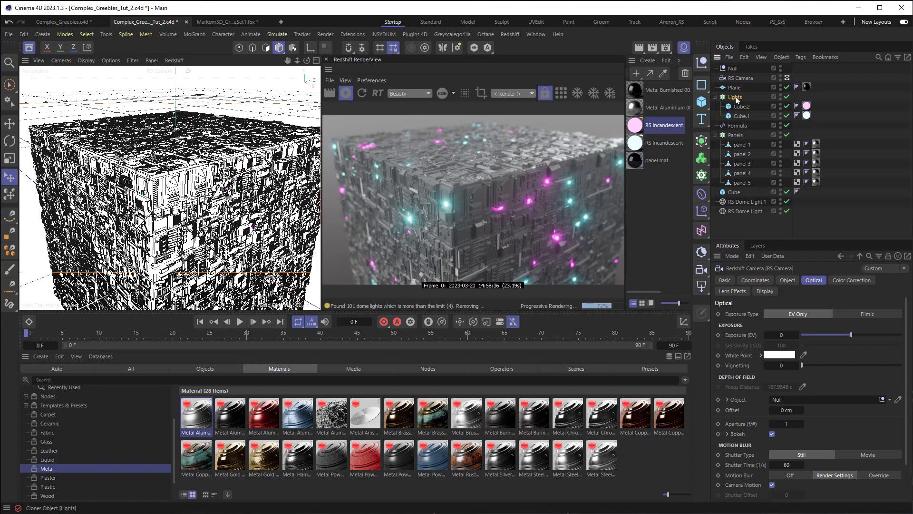
drag(735, 97, 737, 95)
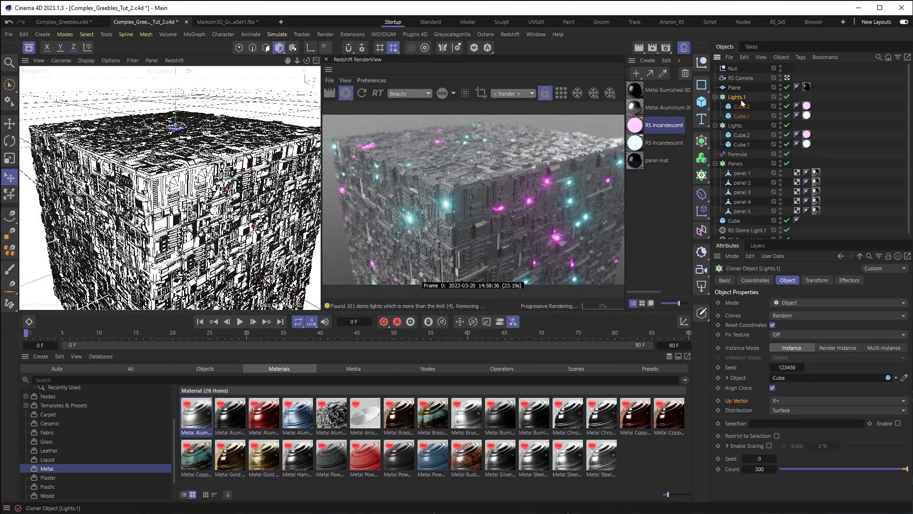
click(741, 106)
shift+click(742, 116)
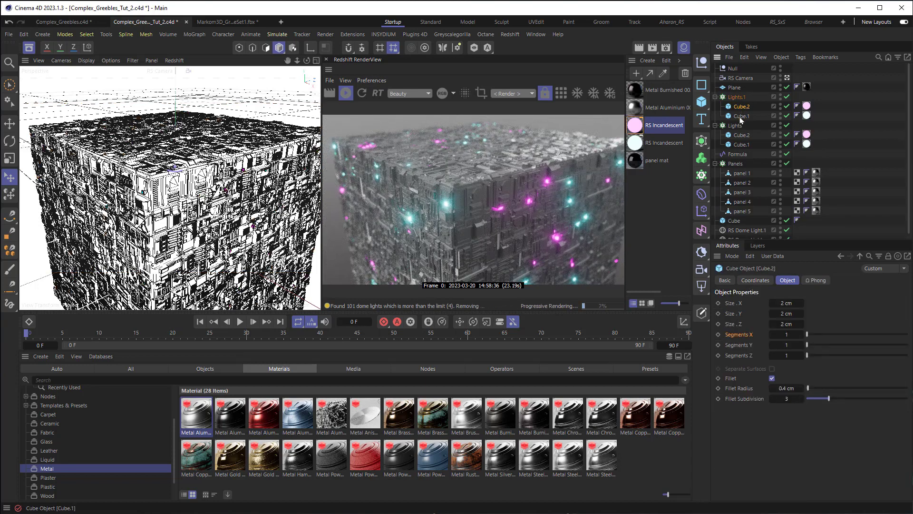
click(792, 303)
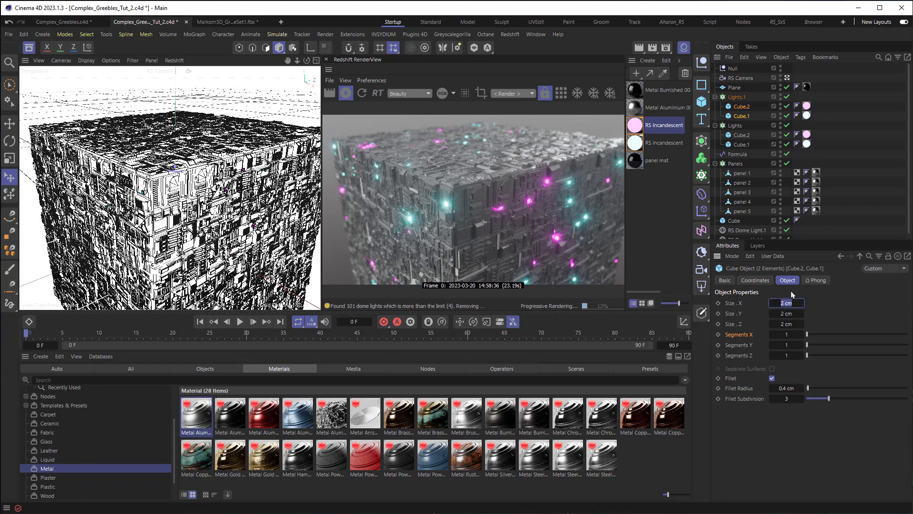
text(1)
key(Tab)
text(12)
key(Tab)
text(1)
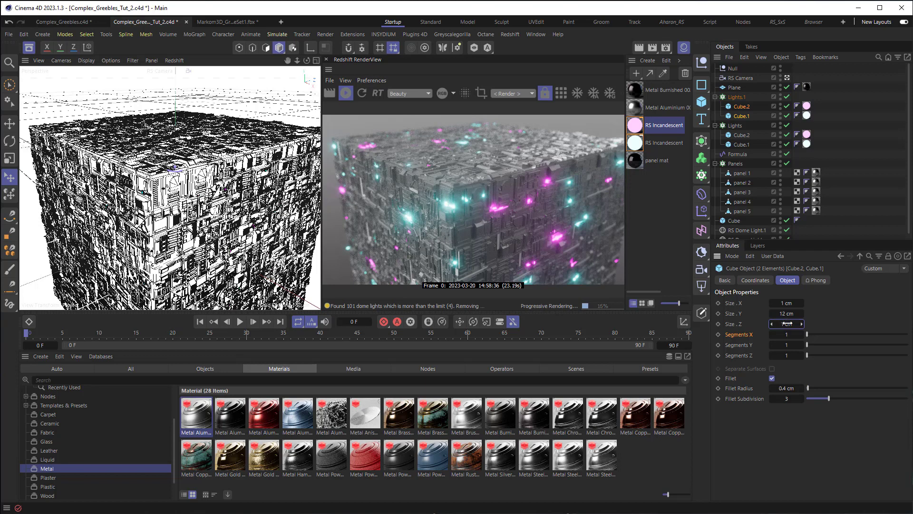
Step: Set the Lights.1 cloner's distribution to Edge and enable Scale on Edge
click(734, 98)
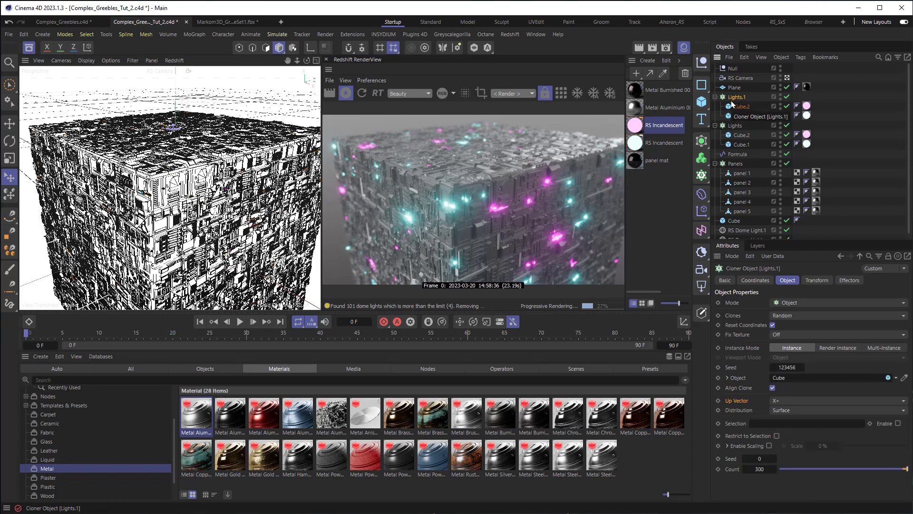
click(784, 411)
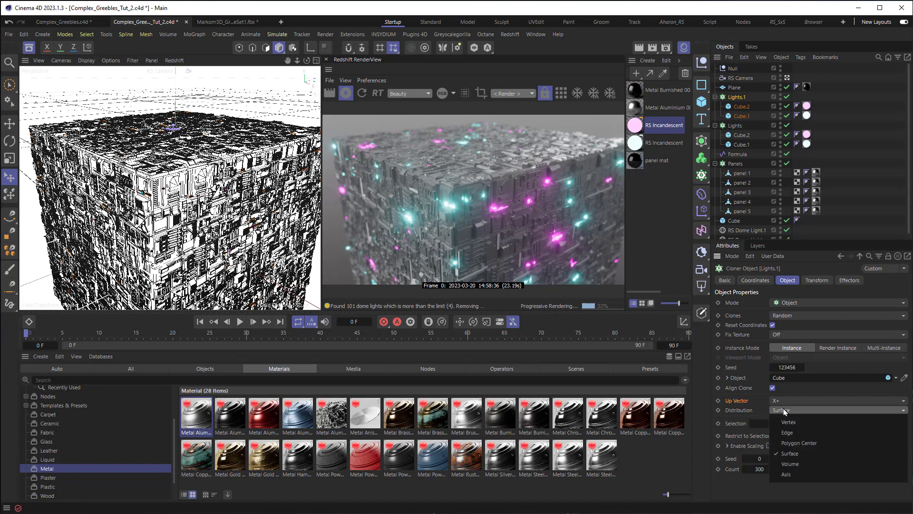
click(787, 432)
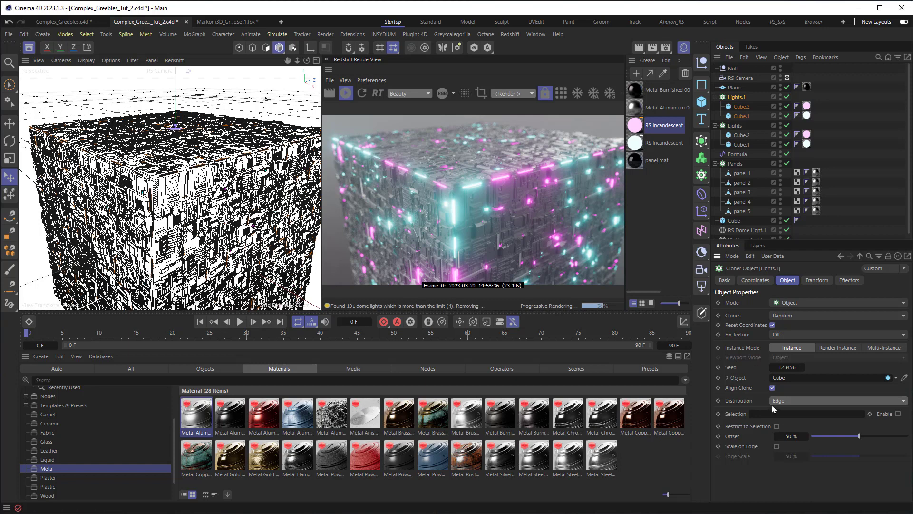
click(777, 447)
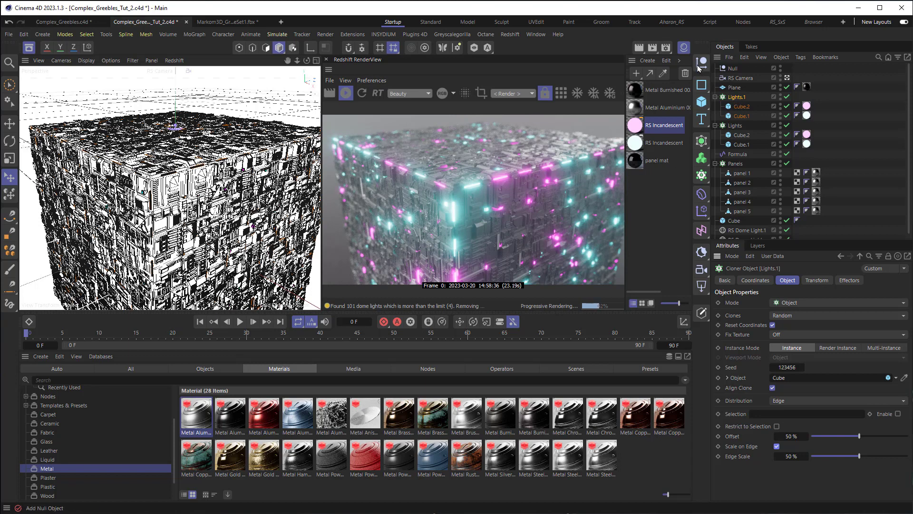
Step: Add a Null inside the Lights.1 cloner and duplicate it so four Nulls sit above its two cubes
key(ctrl+alt+n)
drag(735, 69, 737, 107)
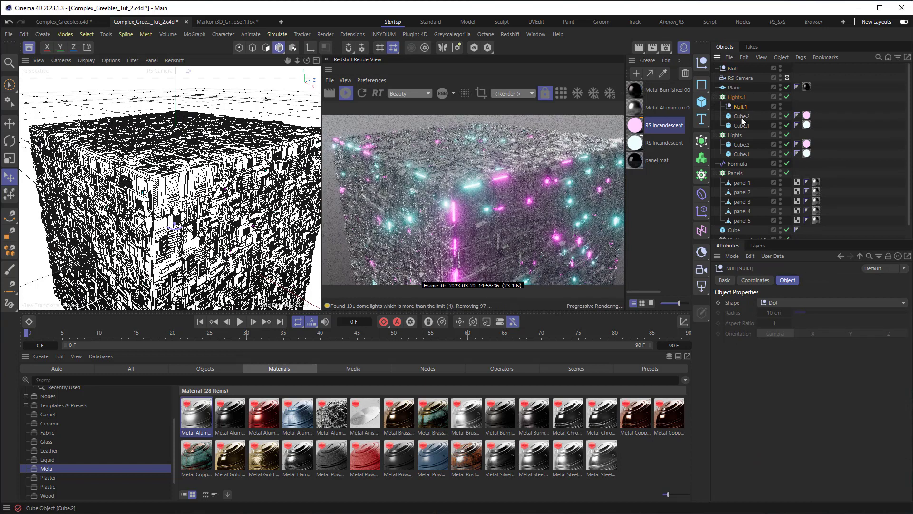
click(742, 117)
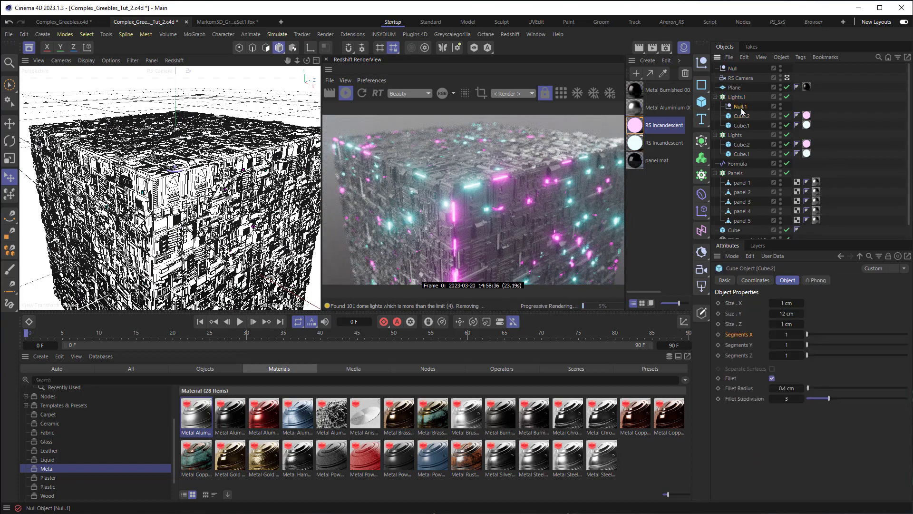
drag(738, 116, 740, 123)
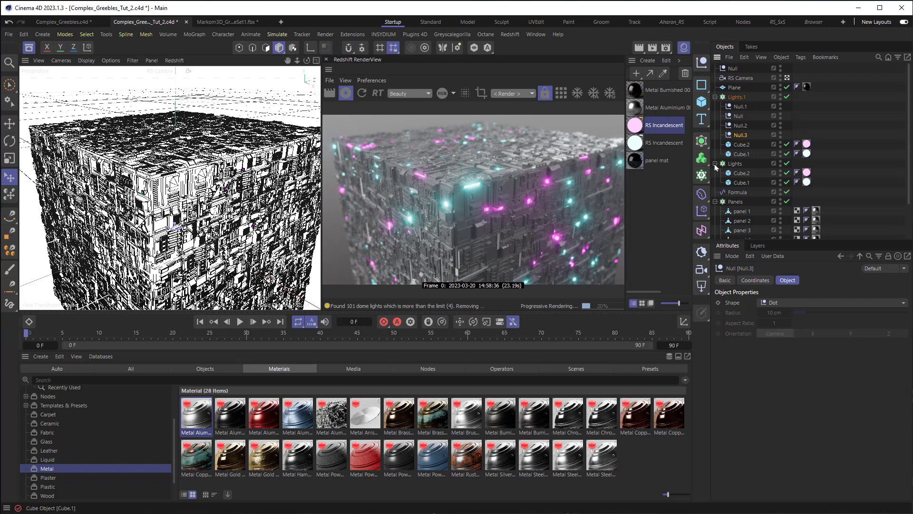
click(736, 96)
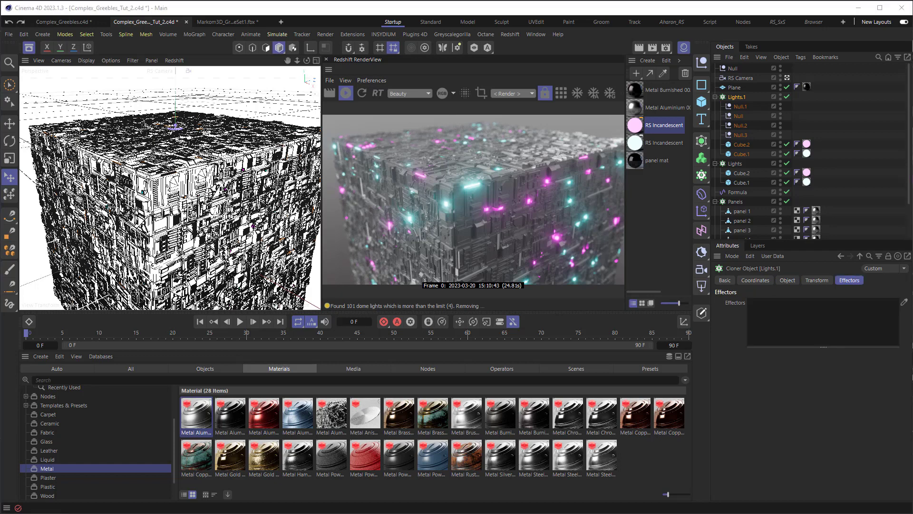
Step: Switch to the browser and look over Markom3D's Free 3D Kitbash Set page on Gumroad
drag(912, 124, 668, 55)
mouse_move(770, 214)
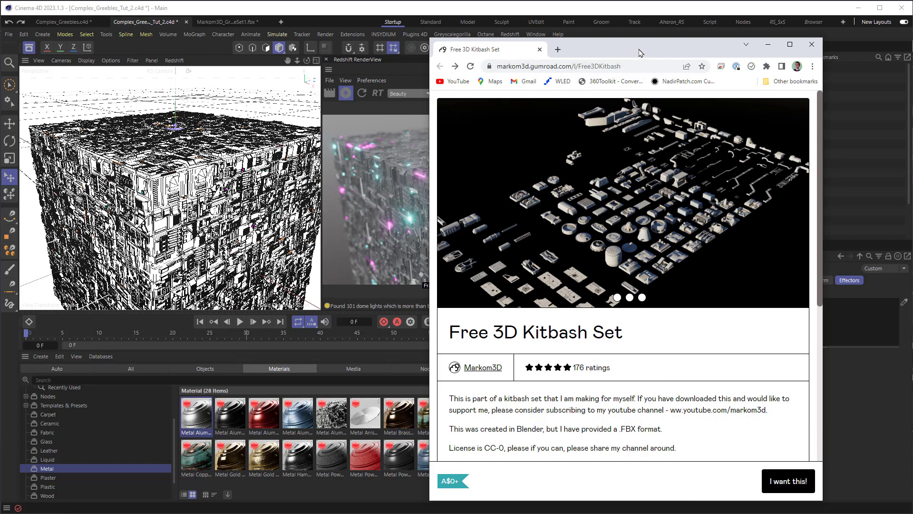
click(768, 44)
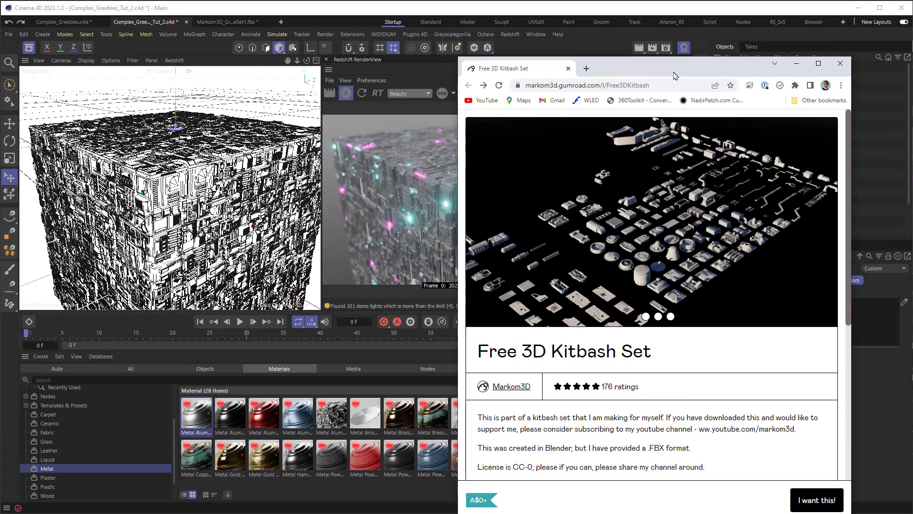
Step: Copy the ten selected greeble models from Markom3D_GreebleSet1.fbx and paste them into the Complex_Greebles_Tut_2.c4d scene
click(233, 22)
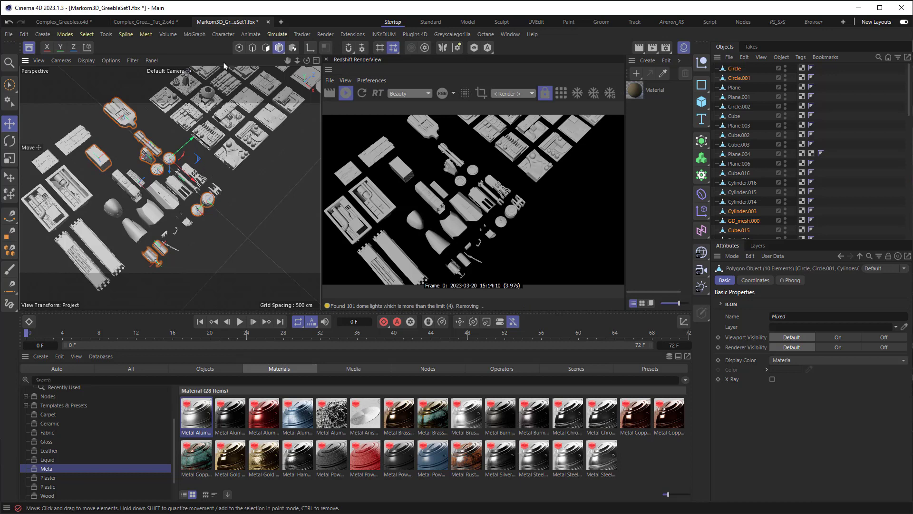
click(145, 22)
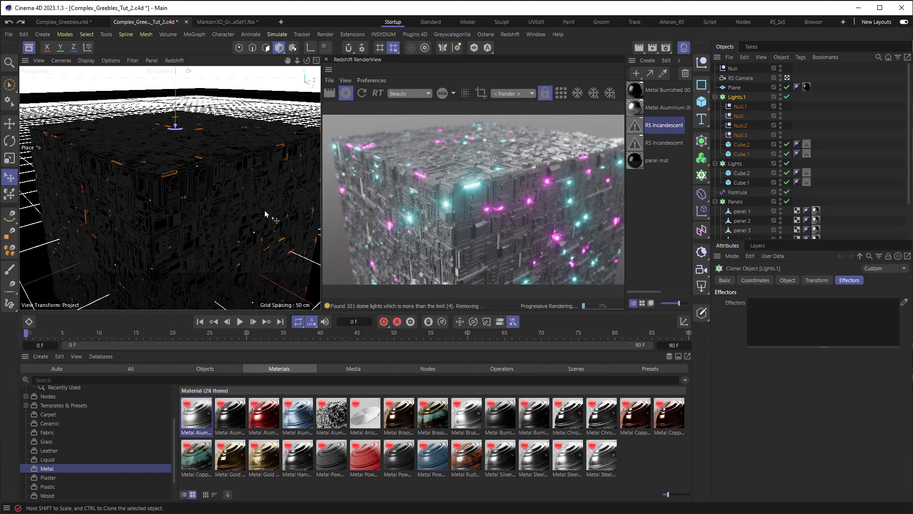
key(ctrl+v)
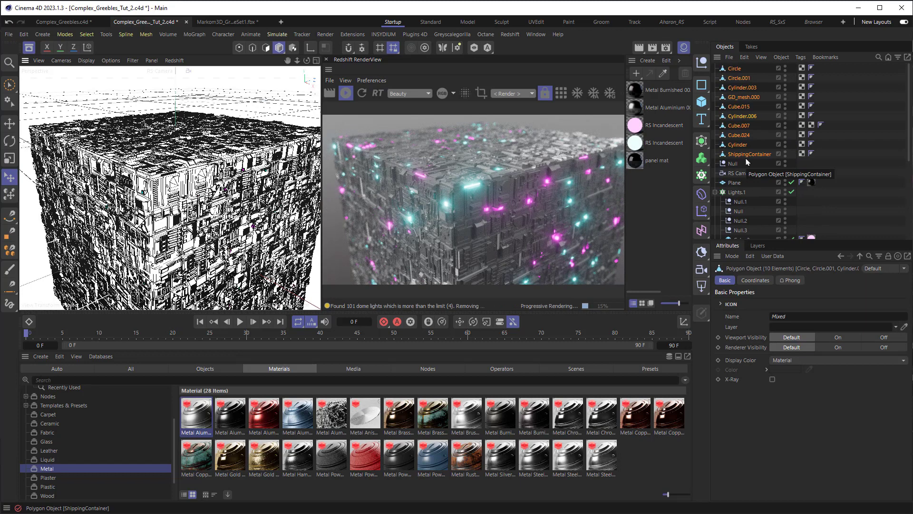
Step: Duplicate the Panels cloner above the other objects and delete panel 1 through panel 5 from the copy
click(715, 192)
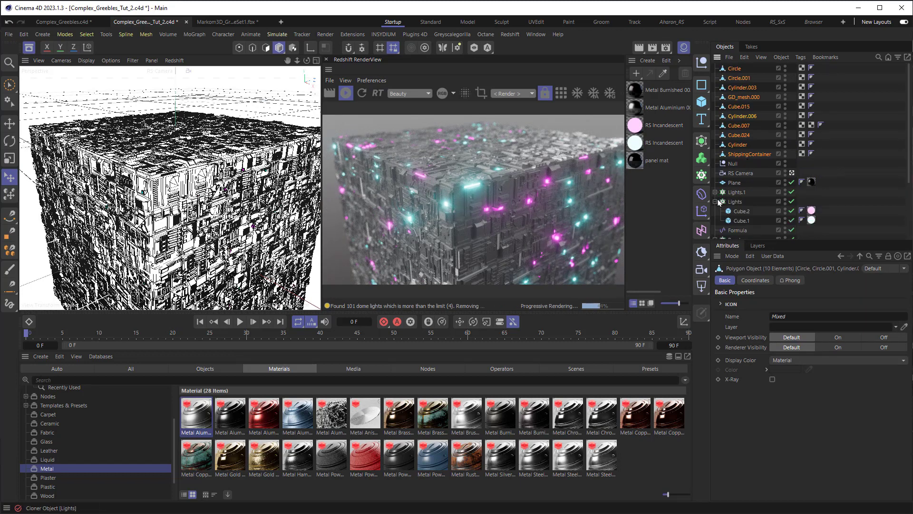
click(715, 202)
click(715, 221)
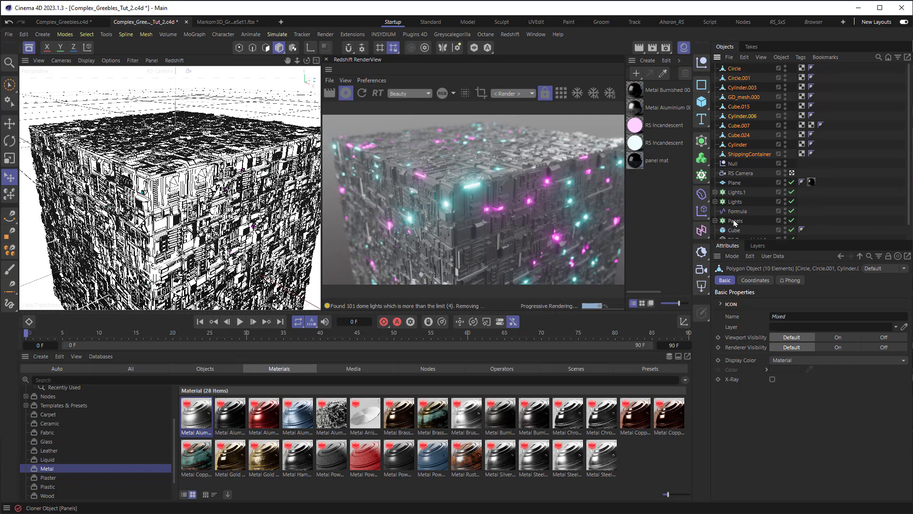
ctrl+drag(736, 224, 736, 70)
click(722, 164)
click(732, 174)
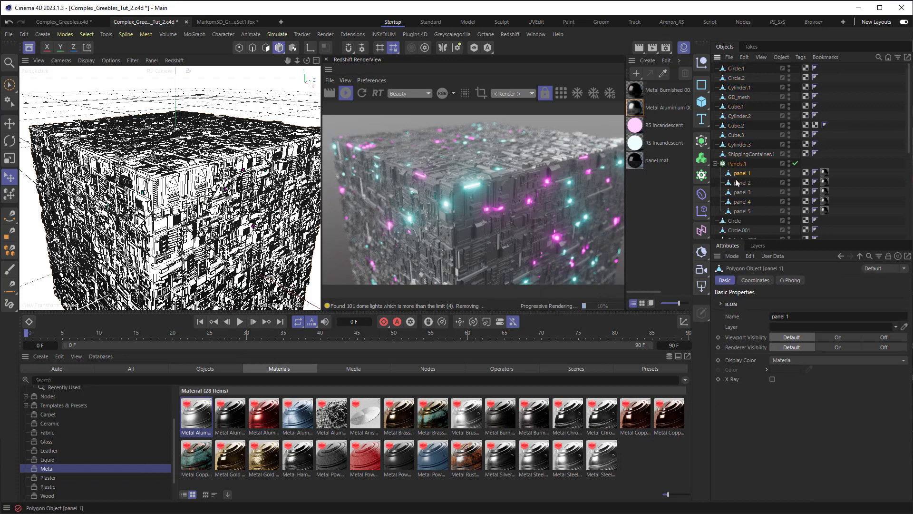
shift+click(742, 212)
key(Delete)
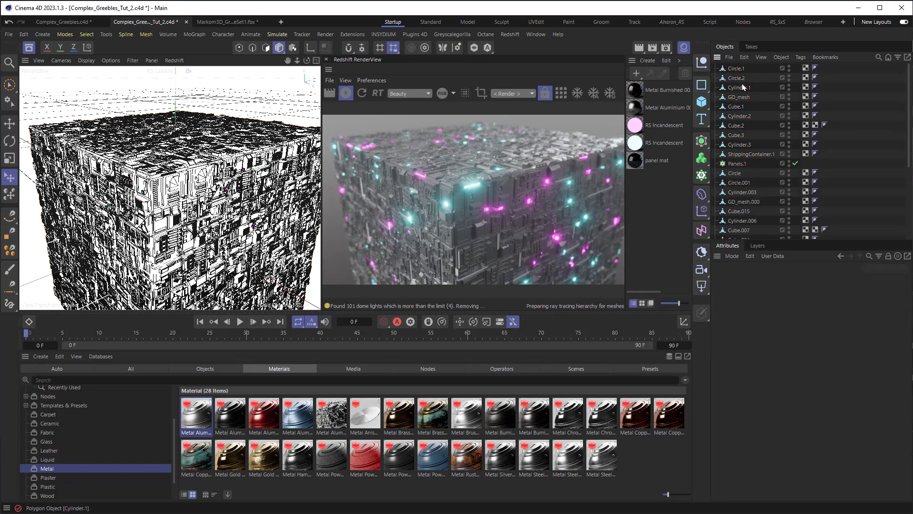
Step: Move the ten kitbash models from Circle.1 to ShippingContainer.1 into the Panels.1 cloner
click(747, 155)
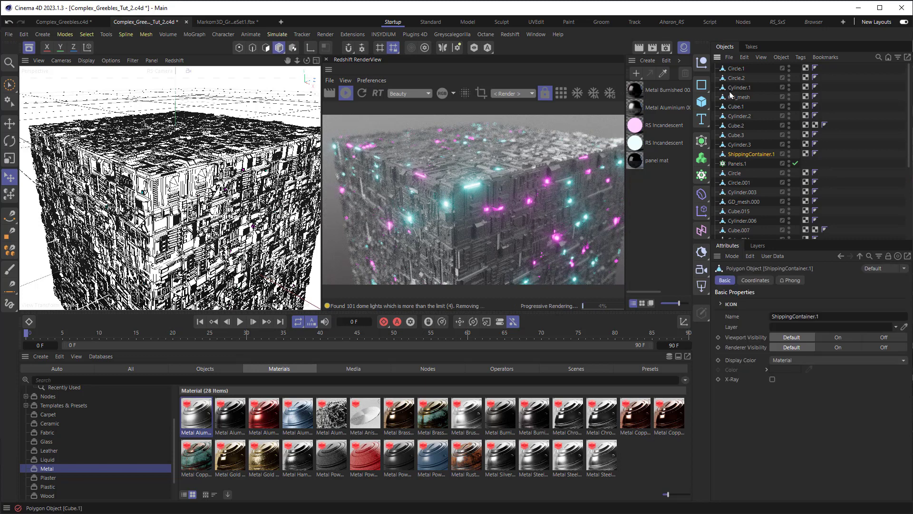
ctrl+click(731, 70)
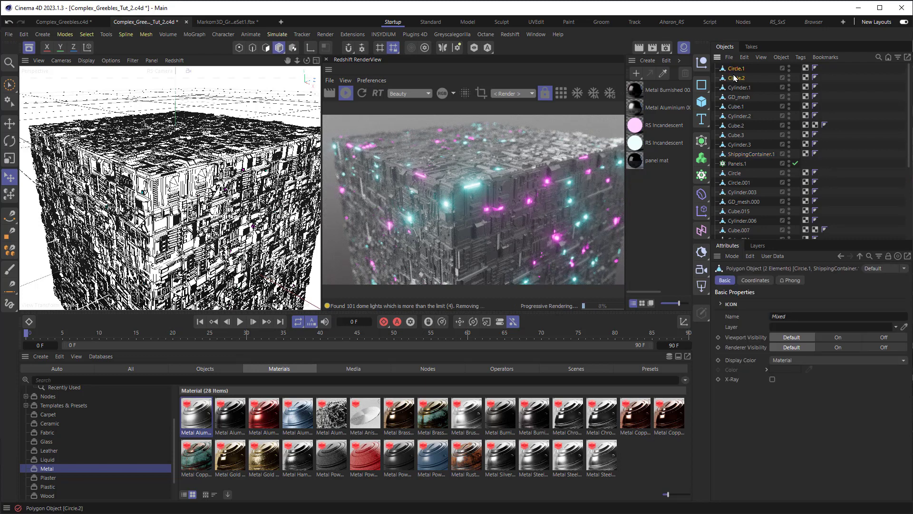
shift+click(747, 154)
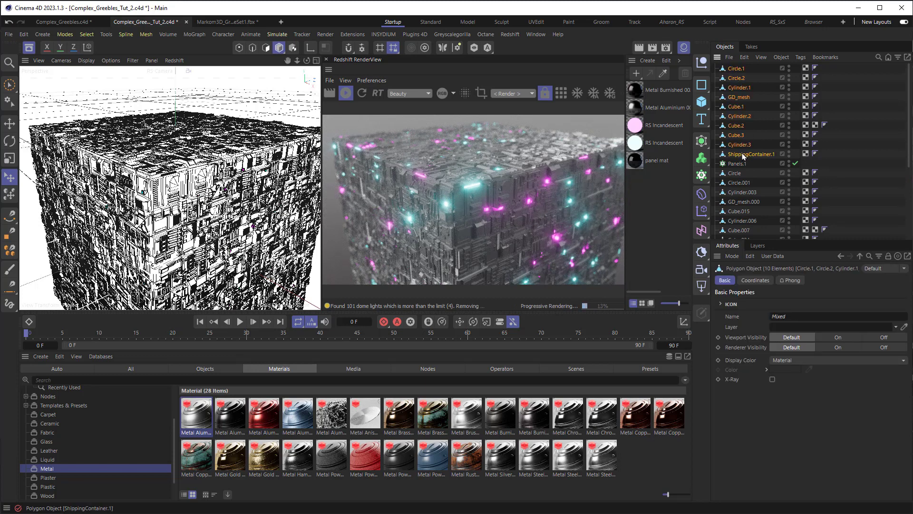
drag(743, 157, 740, 163)
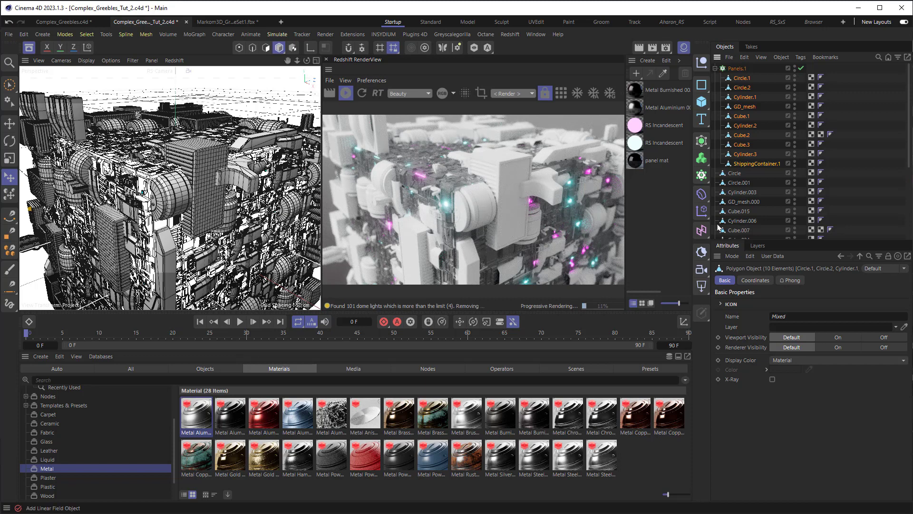
Step: Set the Panels.1 cloner's transform scale to 1 in X, Y and Z
click(736, 69)
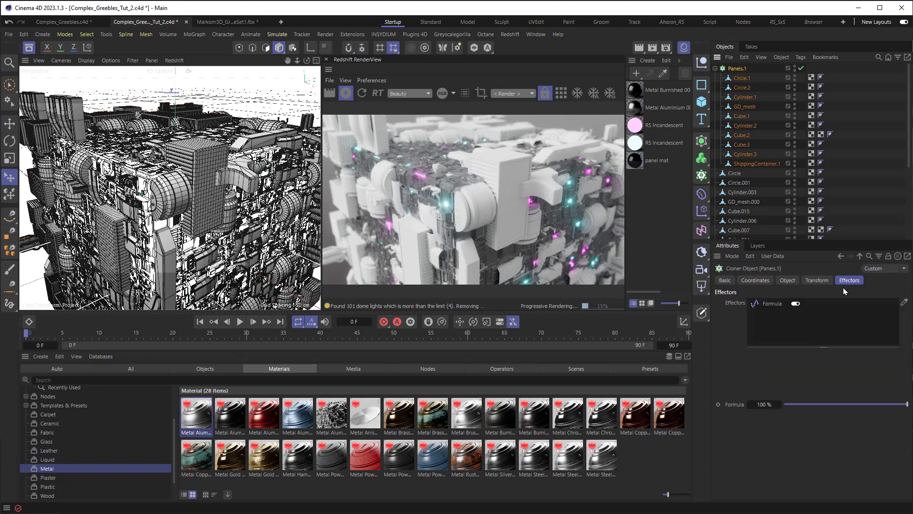
click(817, 280)
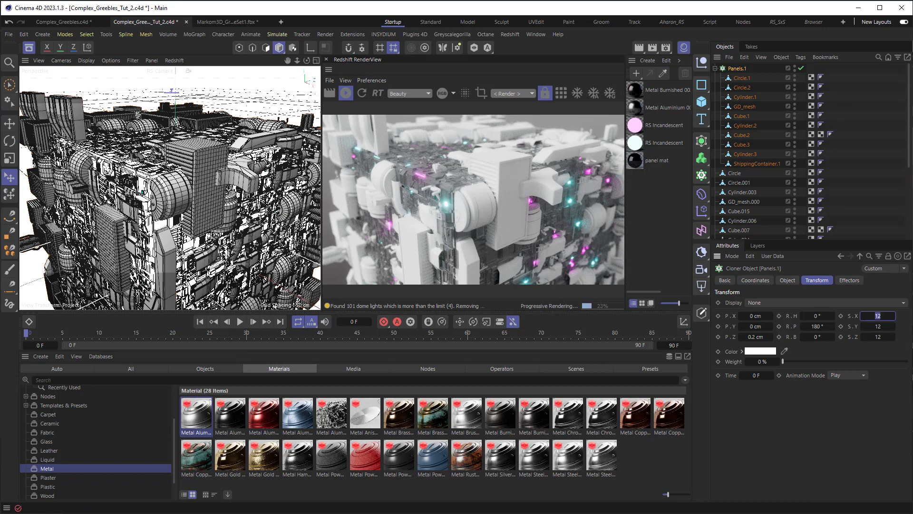
text(1)
key(Tab)
text(1)
key(Tab)
text(1)
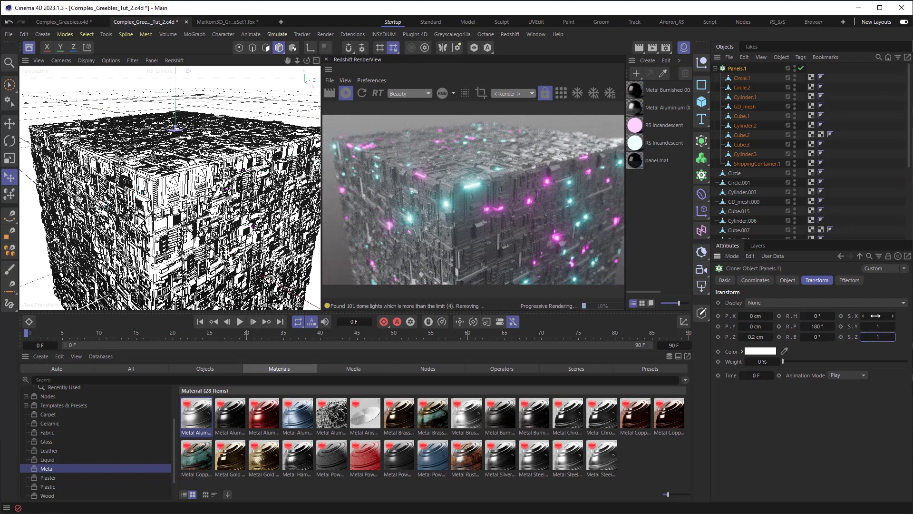
Step: Set the Panels.1 cloner's transform scale to 3 on all axes and its Z position to 3.2 cm
click(875, 316)
text(3)
key(Tab)
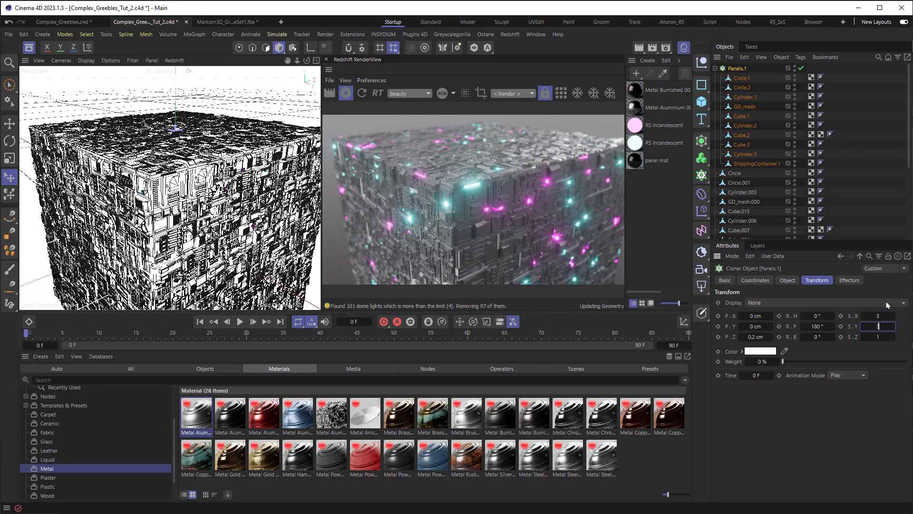
text(3)
key(Tab)
text(3)
key(Return)
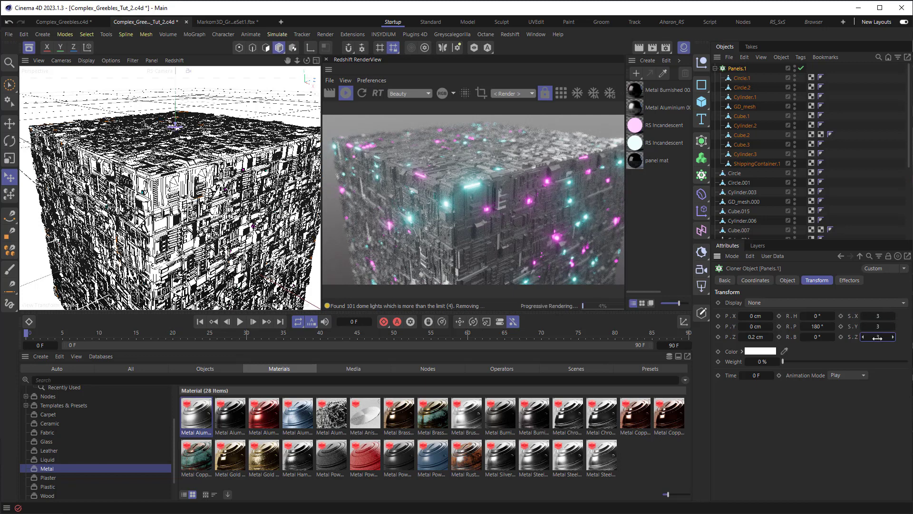
mouse_move(752, 337)
mouse_down()
mouse_move(771, 337)
mouse_move(756, 336)
mouse_up()
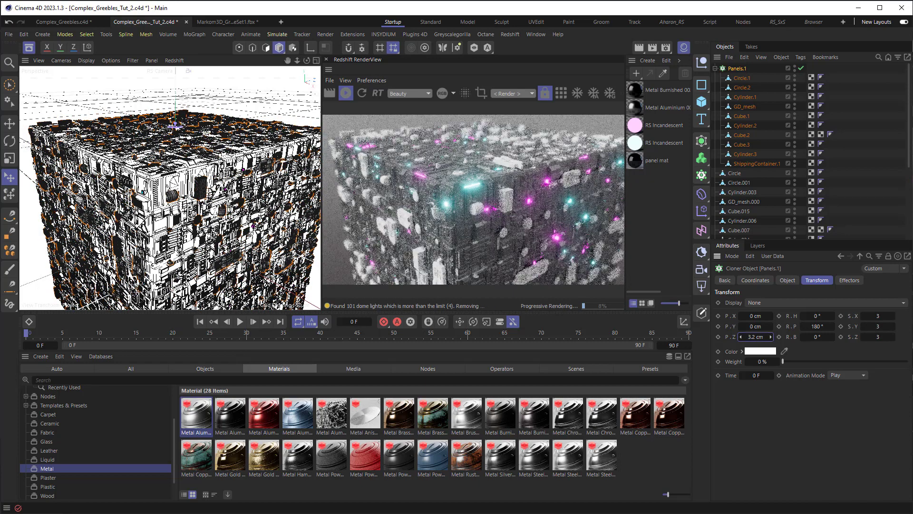
Step: Change the Panels.1 cloner's distribution to Surface and set its count to 252
click(741, 78)
shift+click(756, 163)
click(737, 68)
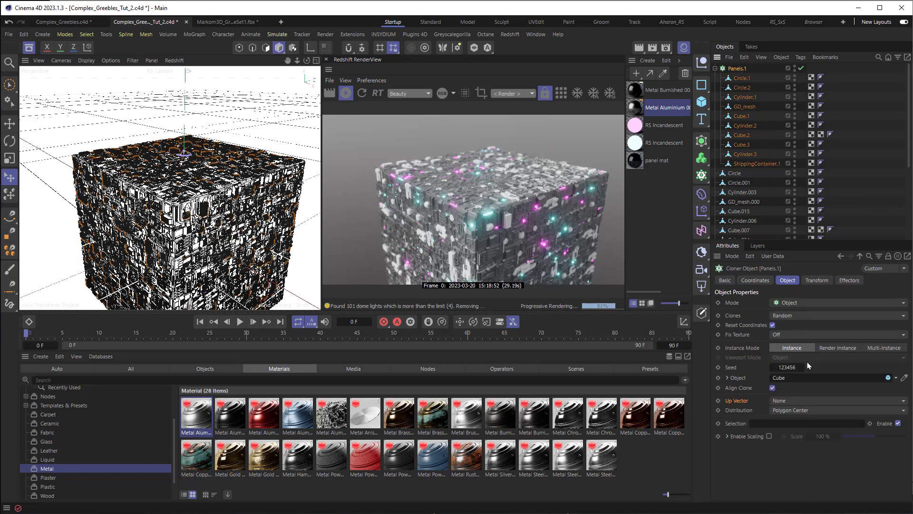
click(799, 414)
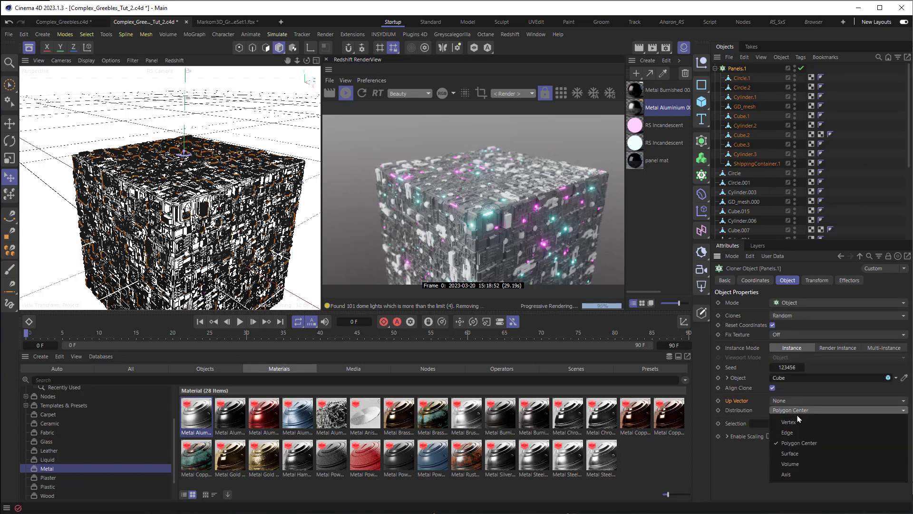
click(801, 453)
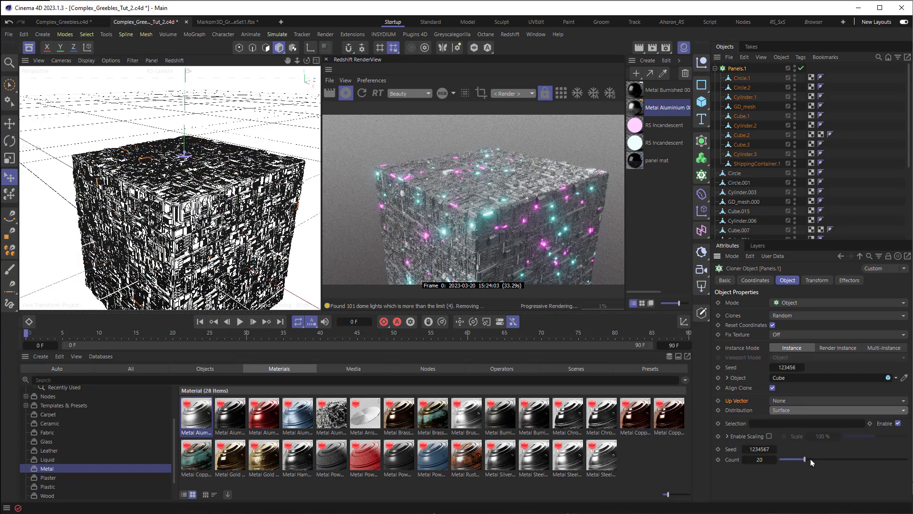
drag(811, 461, 907, 460)
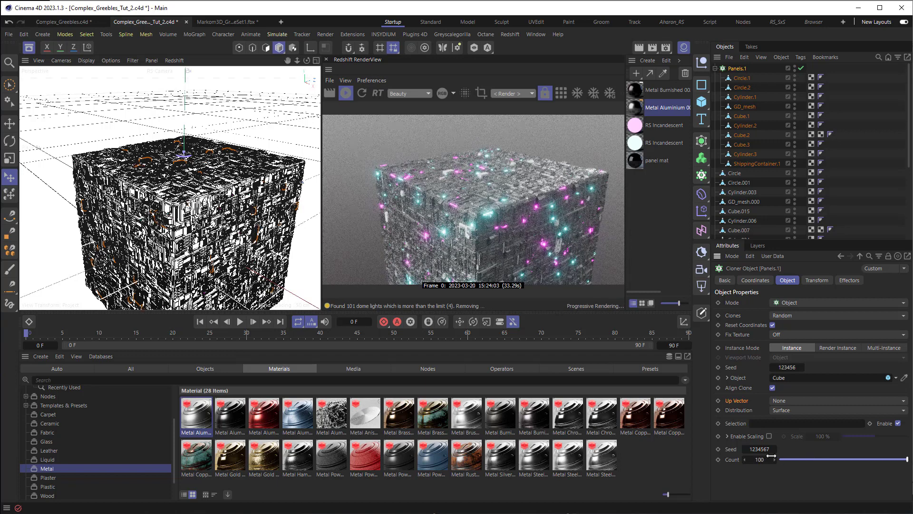
drag(760, 459, 789, 459)
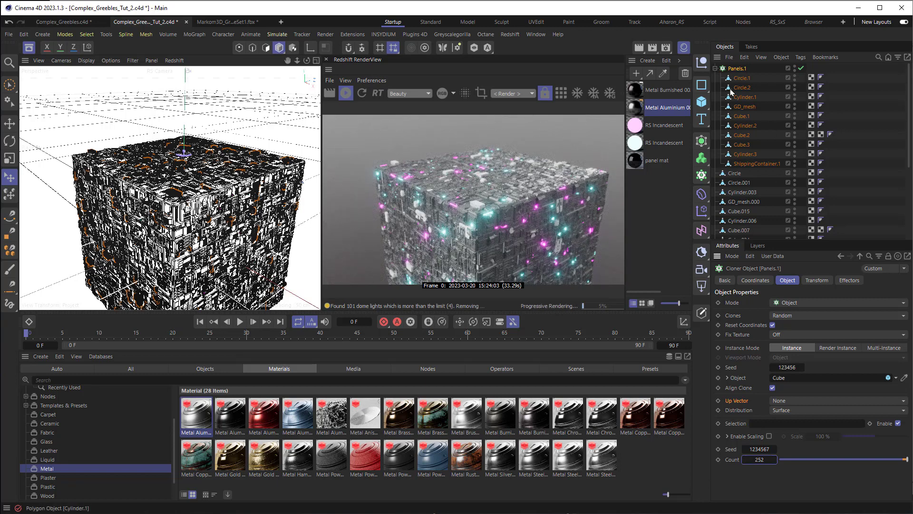
Step: Apply the Metal Aluminium 001 material to all ten kitbash models inside the Panels.1 cloner
click(742, 78)
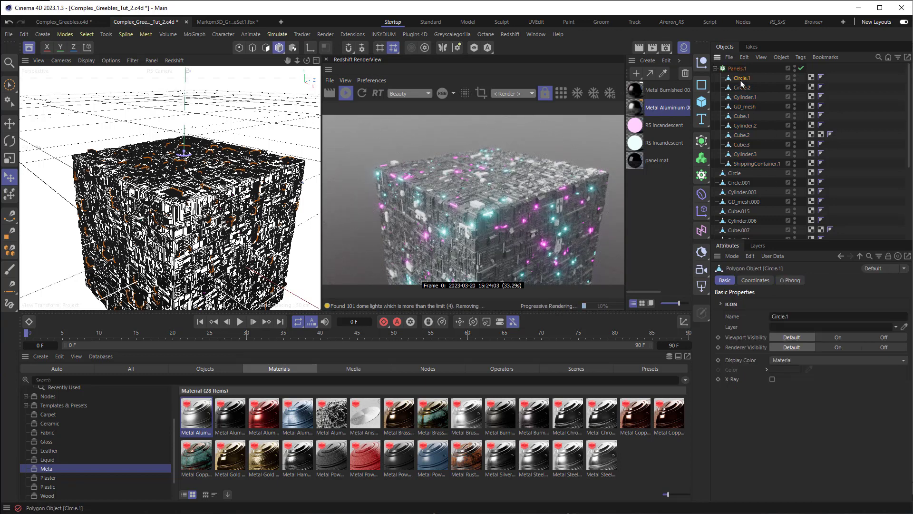
shift+click(744, 164)
right_click(637, 108)
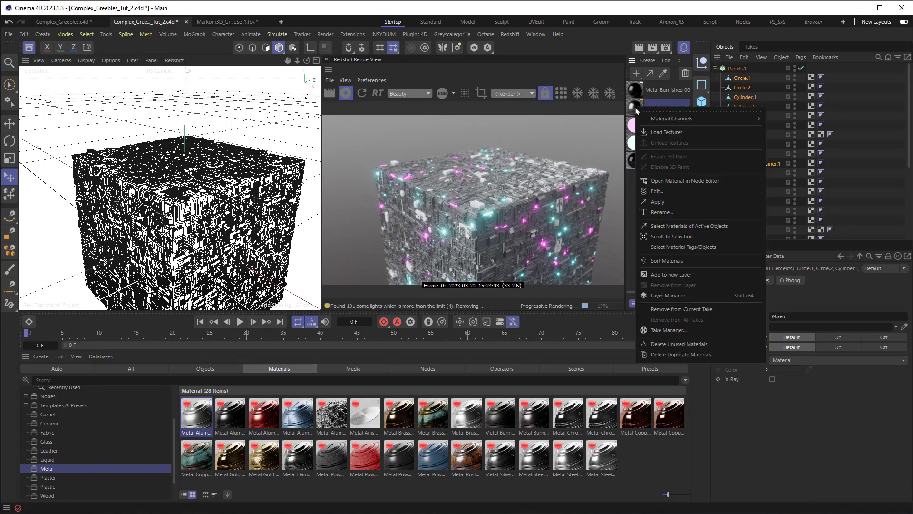
click(663, 202)
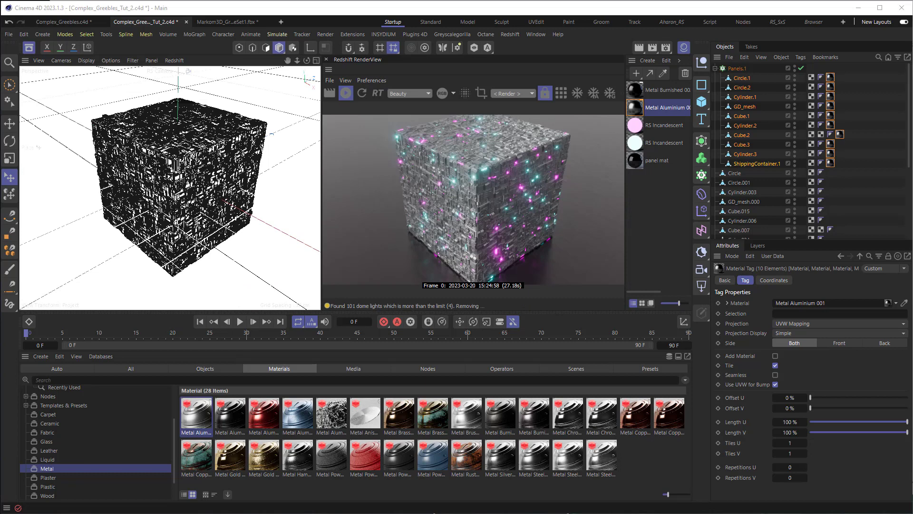
Step: Set the instance mode of the Panels.1, Lights.1, Lights and Panels cloners to Multi-Instance
click(736, 68)
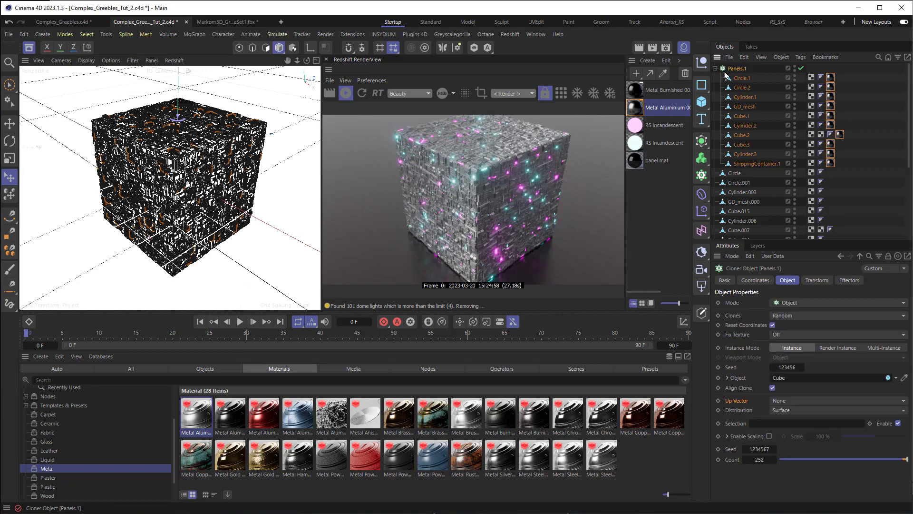
click(873, 351)
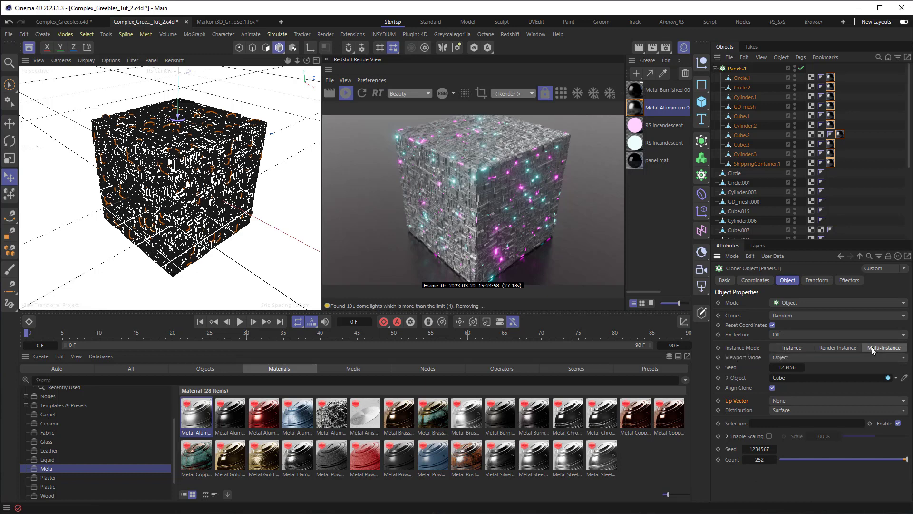
scroll(738, 212, down, 3)
scroll(738, 214, down, 3)
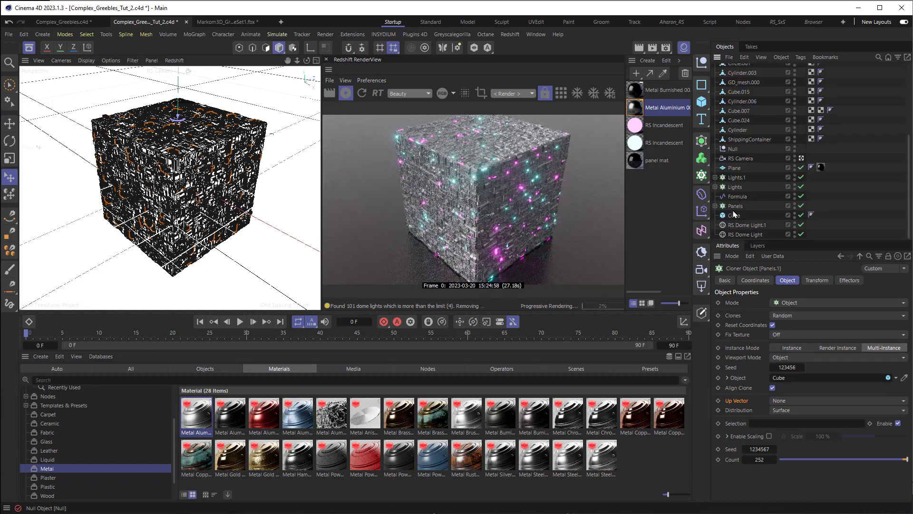
click(736, 178)
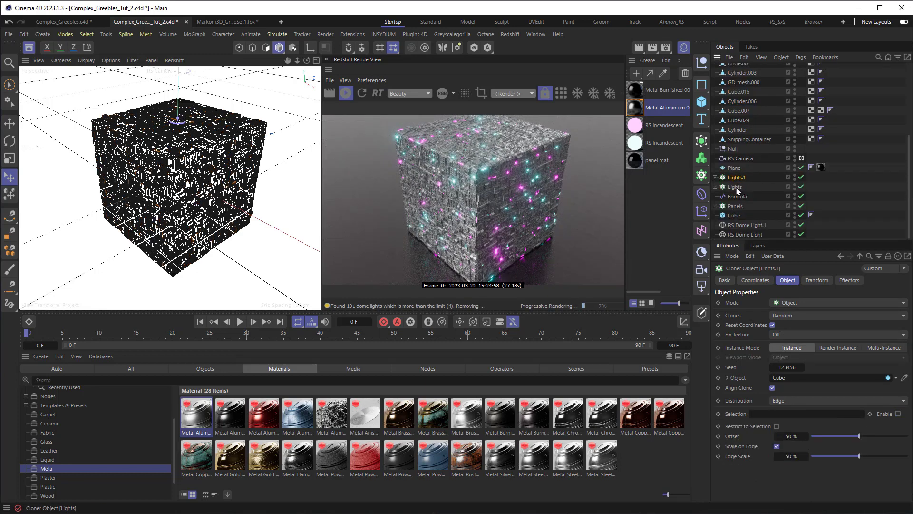
ctrl+click(738, 188)
ctrl+click(735, 207)
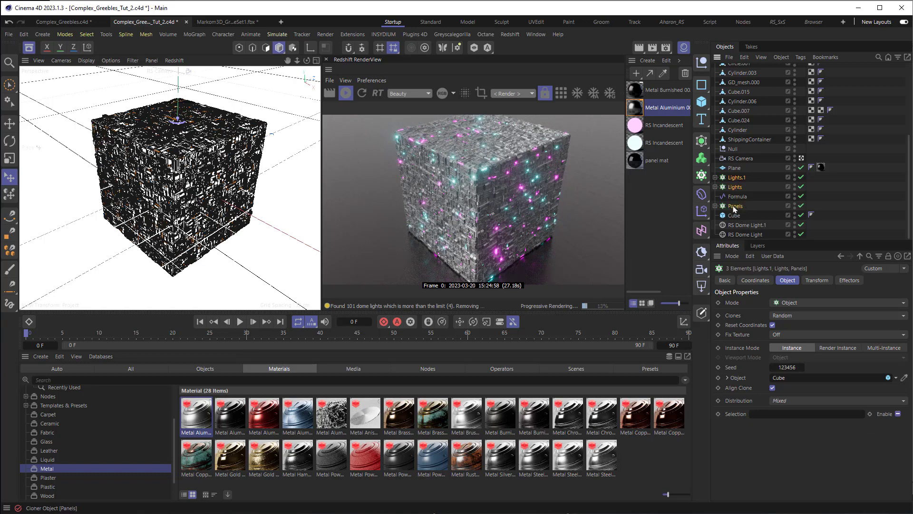
click(883, 348)
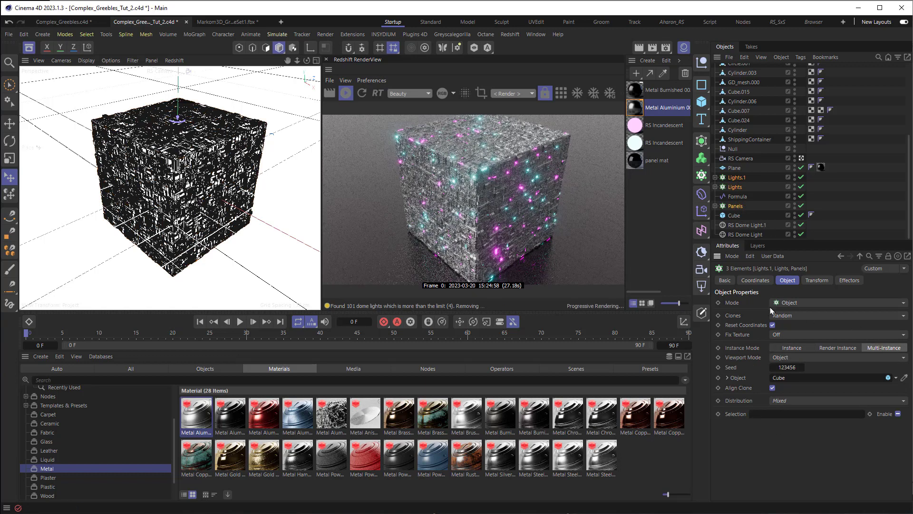
mouse_move(38, 148)
alt+mouse_down()
mouse_move(45, 143)
mouse_move(38, 147)
alt+mouse_up()
alt+drag(200, 193, 180, 202)
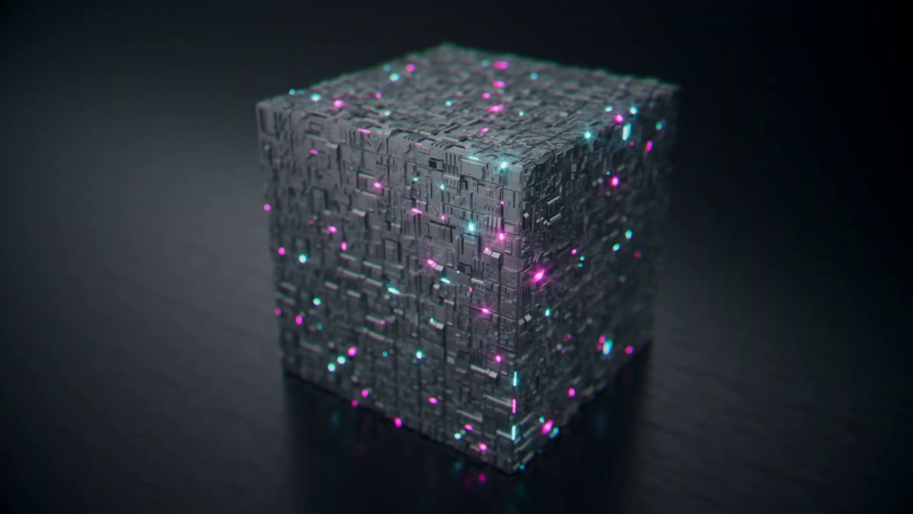